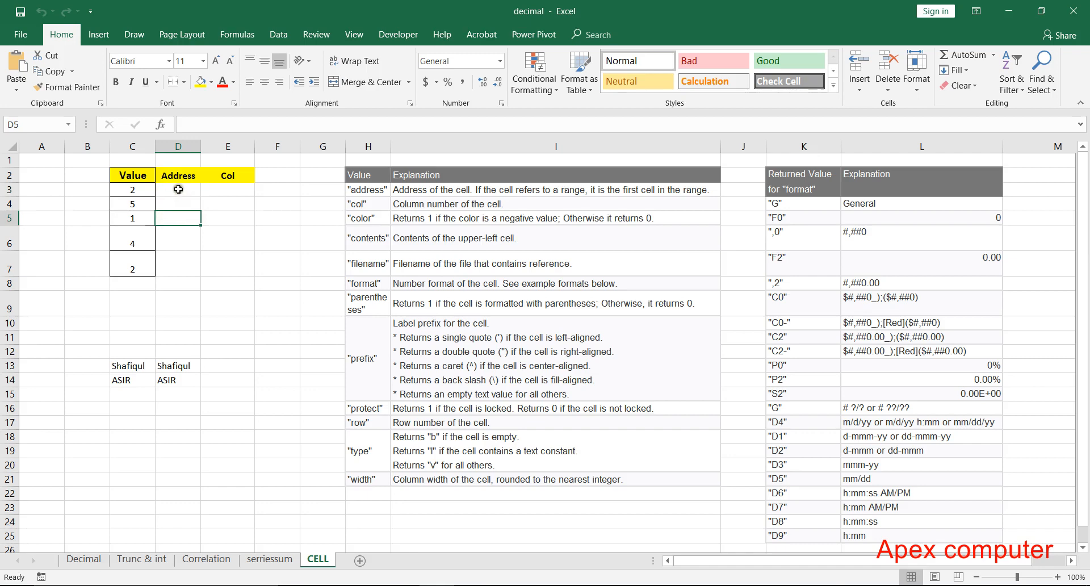
Review the "address" entry in the explanation table and locate the CELL function among the Information functions
left_click(177, 190)
left_click(362, 192)
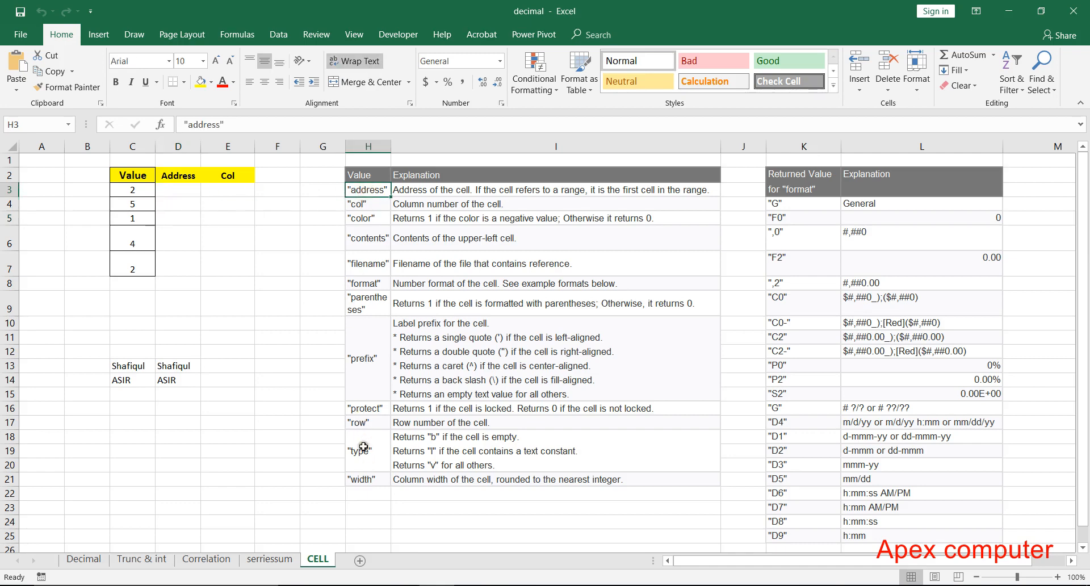
left_click(181, 192)
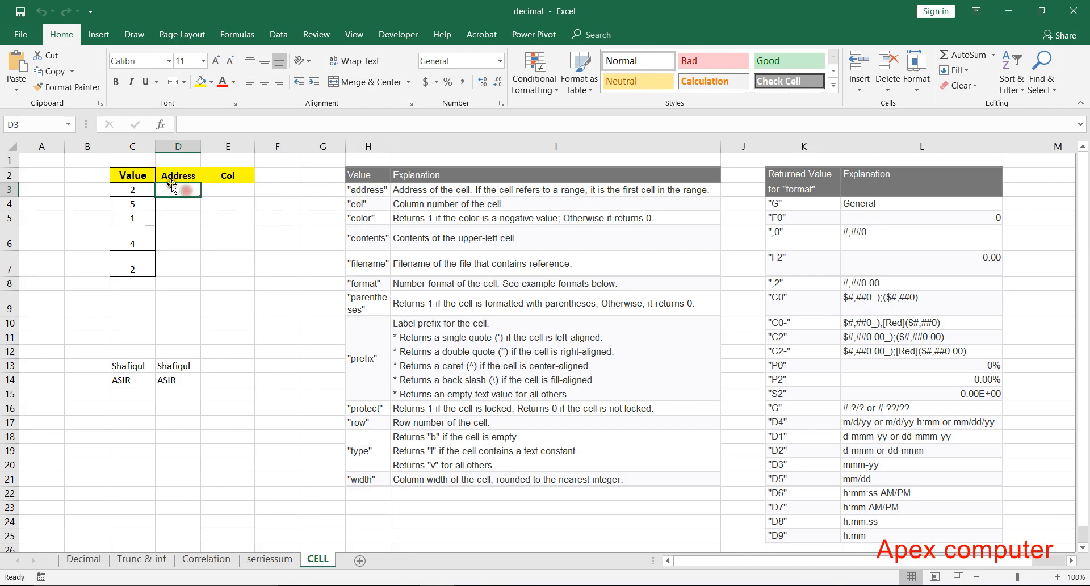
left_click(367, 193)
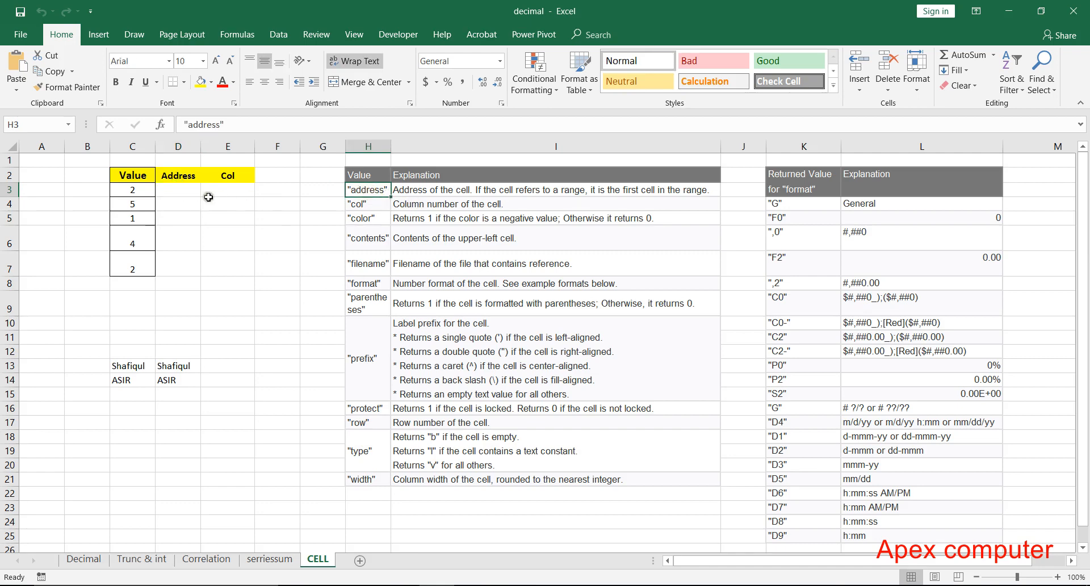
left_click(173, 191)
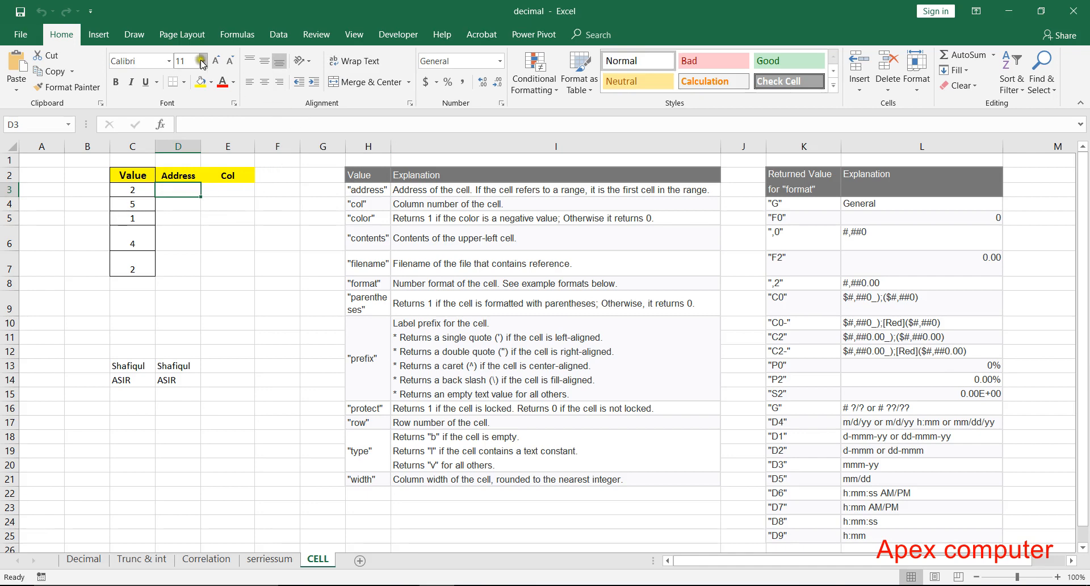
left_click(238, 35)
left_click(341, 94)
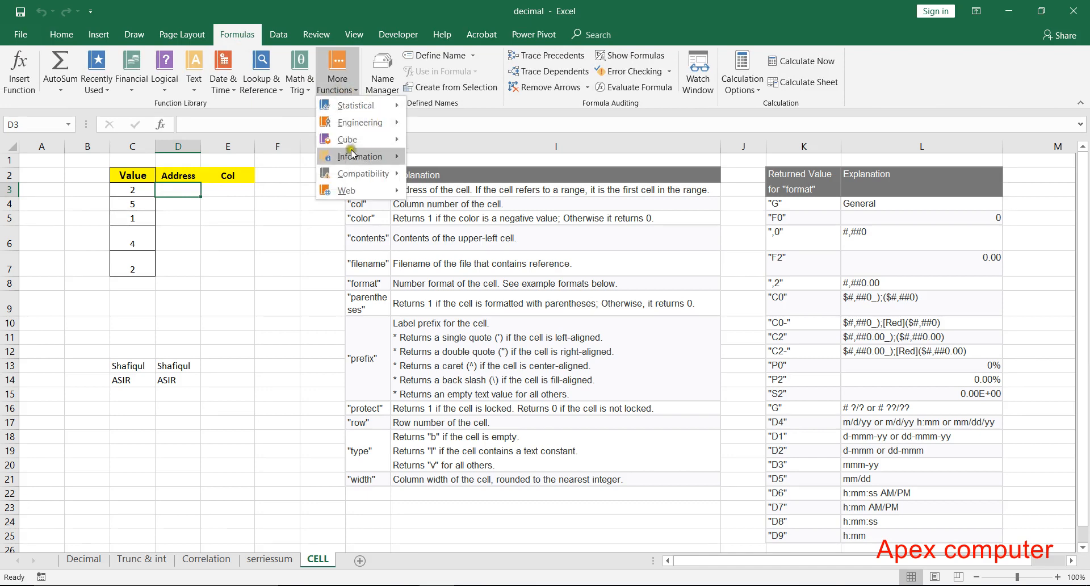
left_click(378, 157)
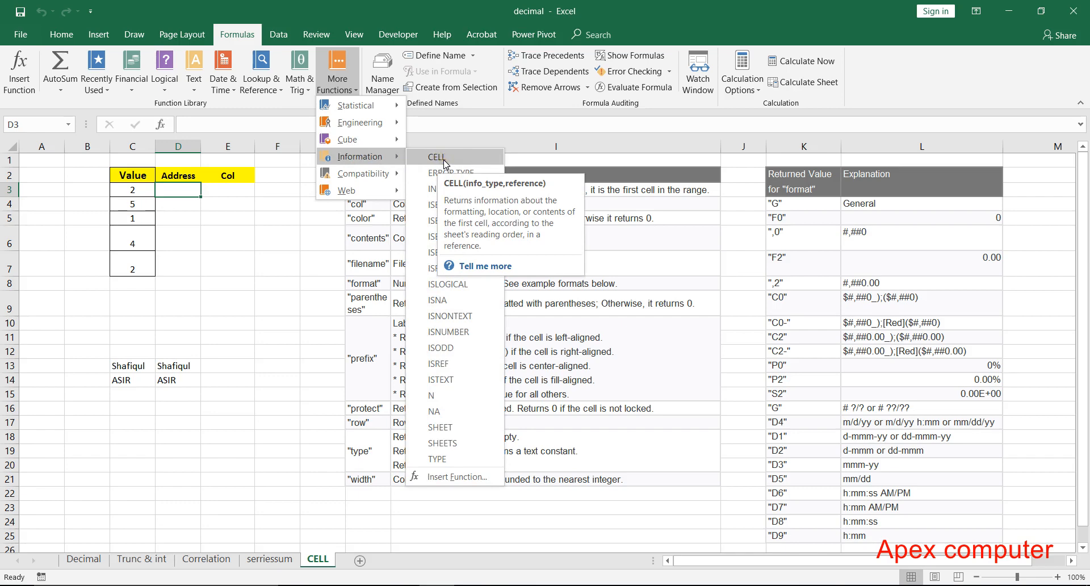
Enter the formula =CELL("address",C3) in cell D3 under the Address heading
left_click(188, 191)
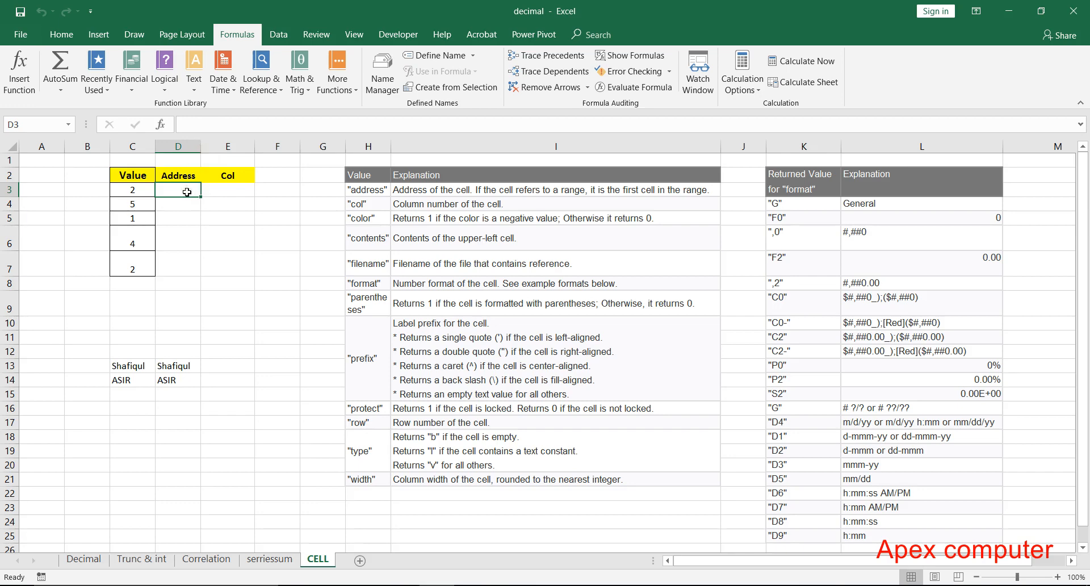
type("=c")
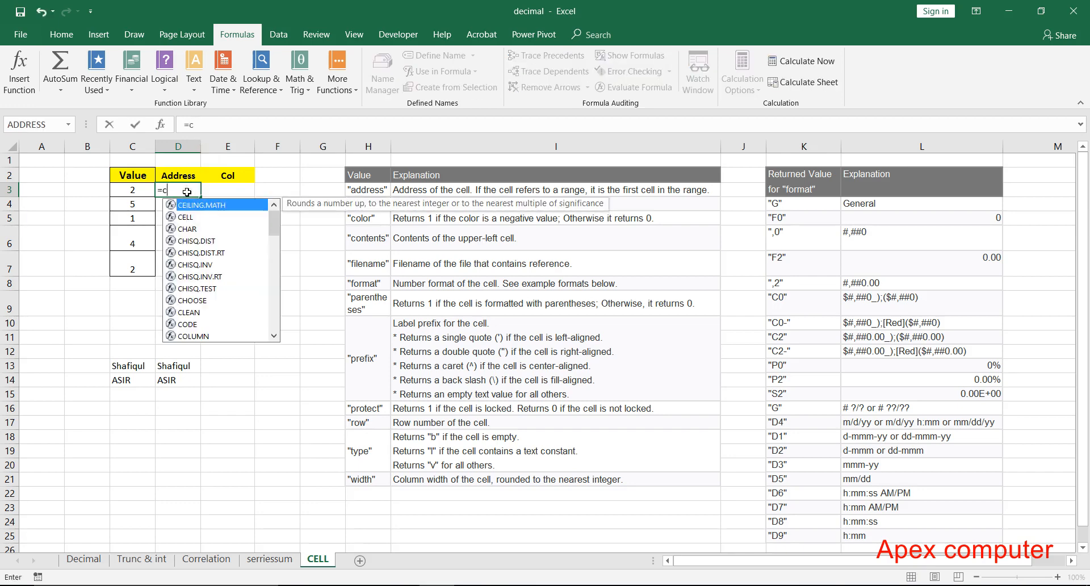
type("el")
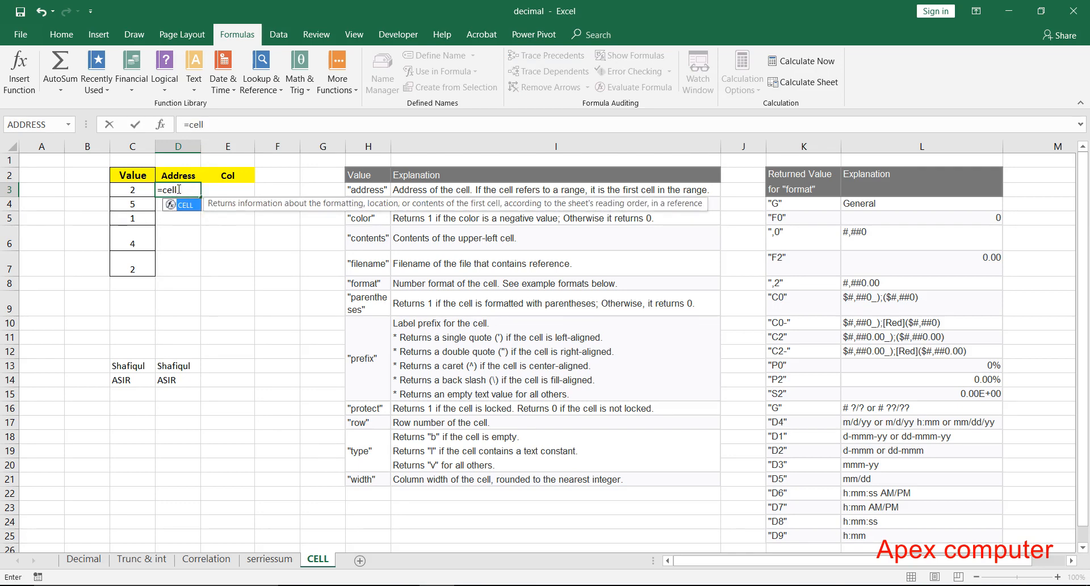
type("l")
key("Tab")
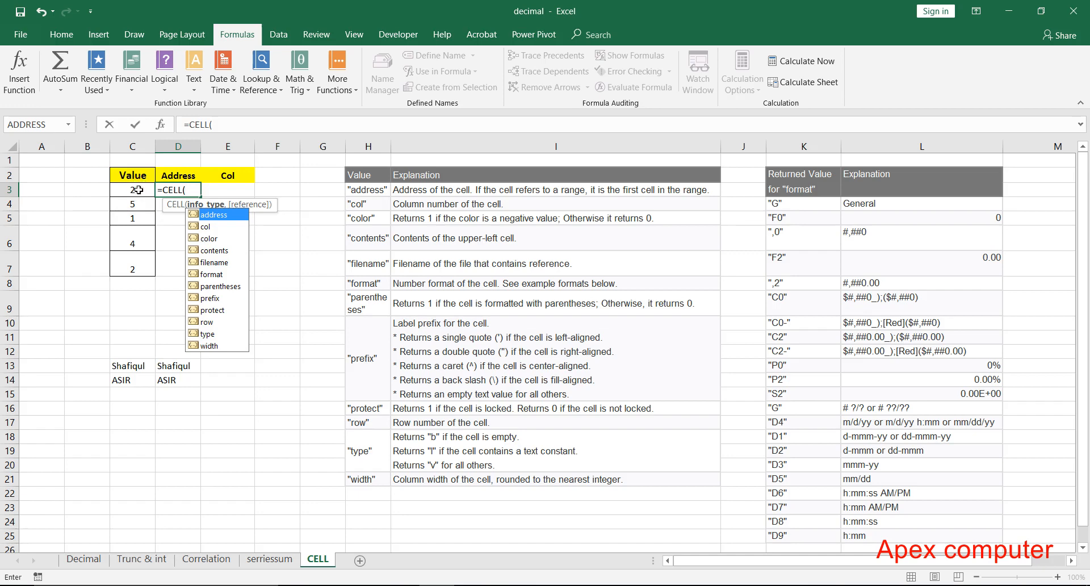
double_click(229, 221)
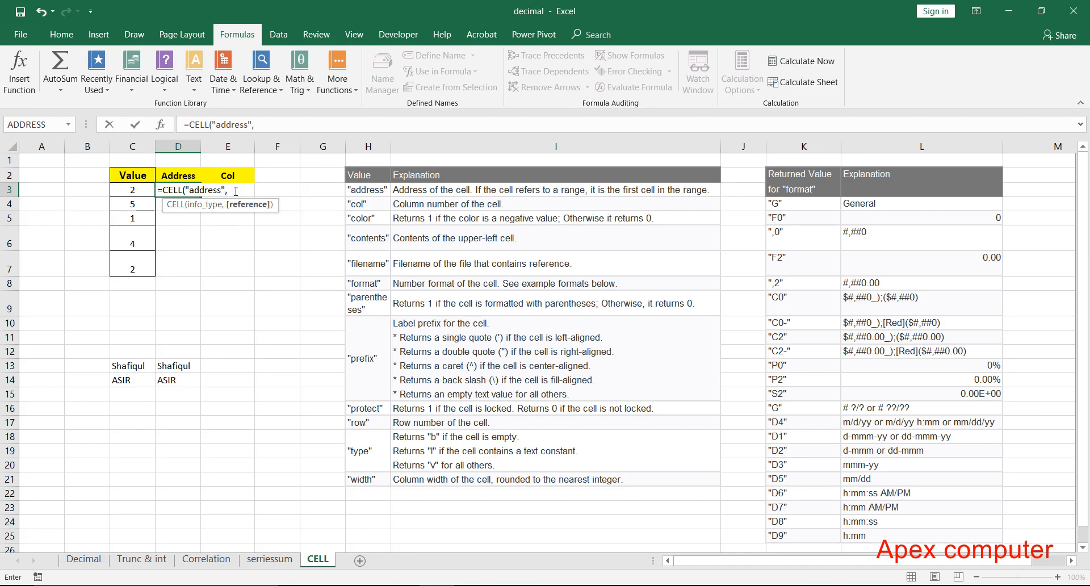
type(",")
left_click(136, 190)
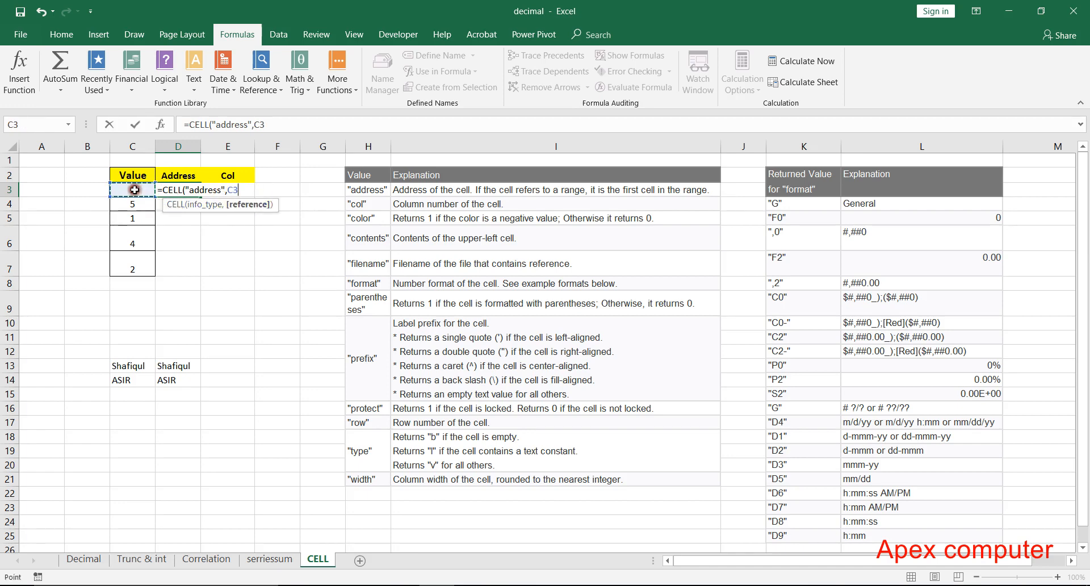
left_click(138, 127)
left_click(135, 189)
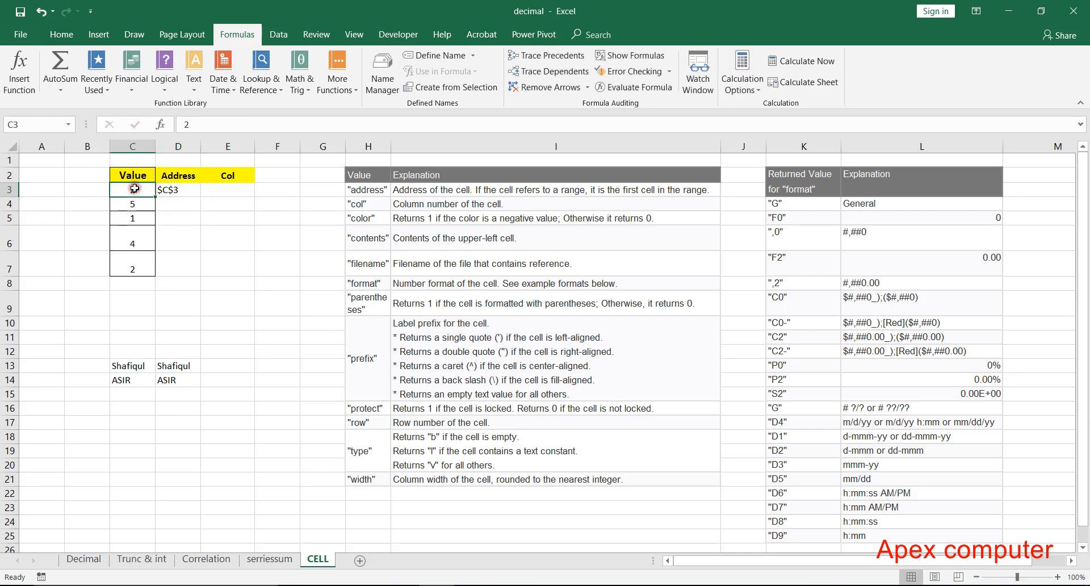
Fill the address formula from D3 down through D7
left_click(175, 191)
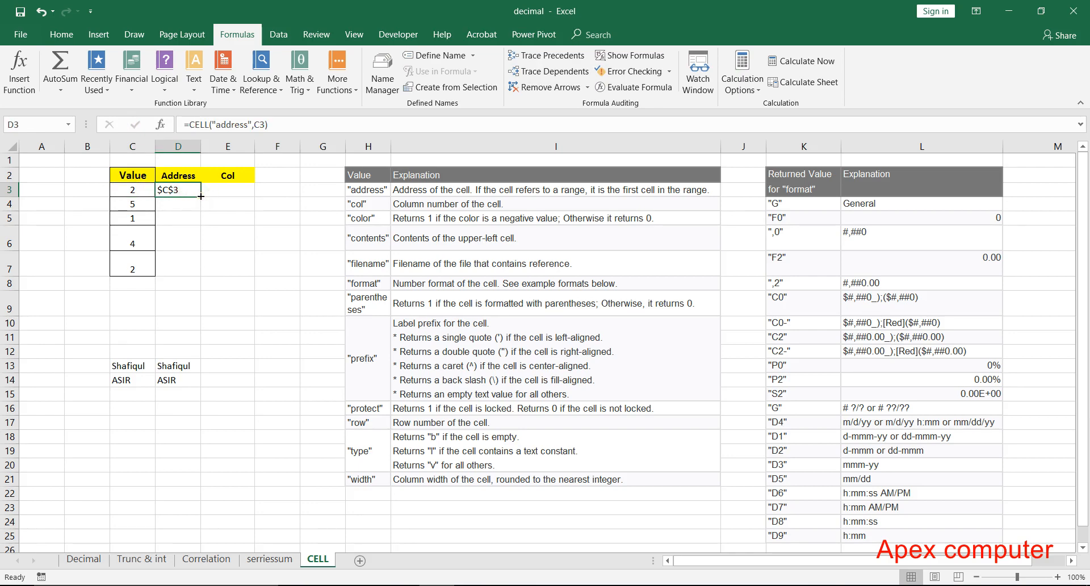
double_click(201, 196)
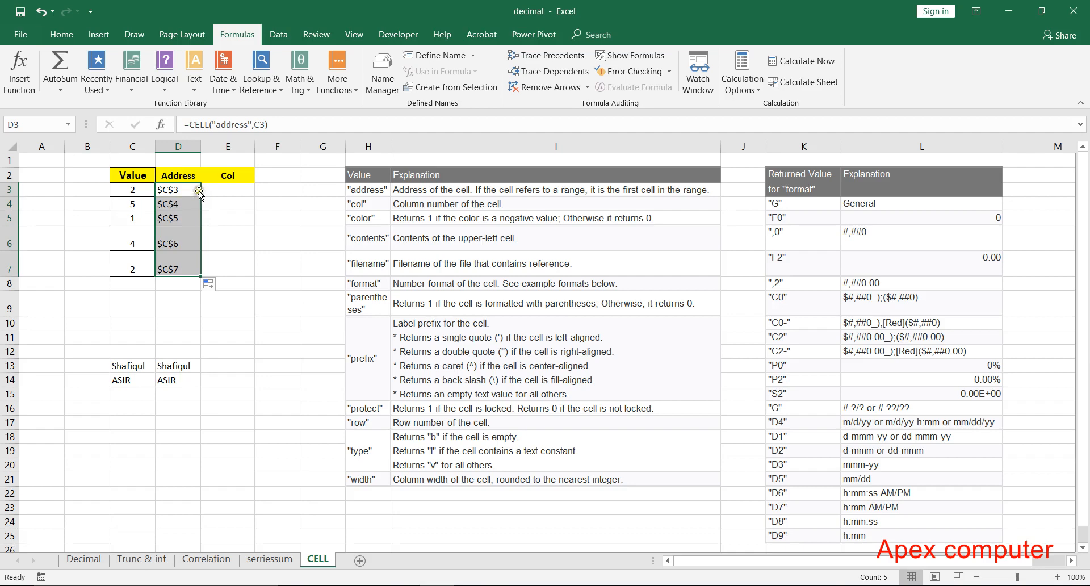
left_click(198, 192)
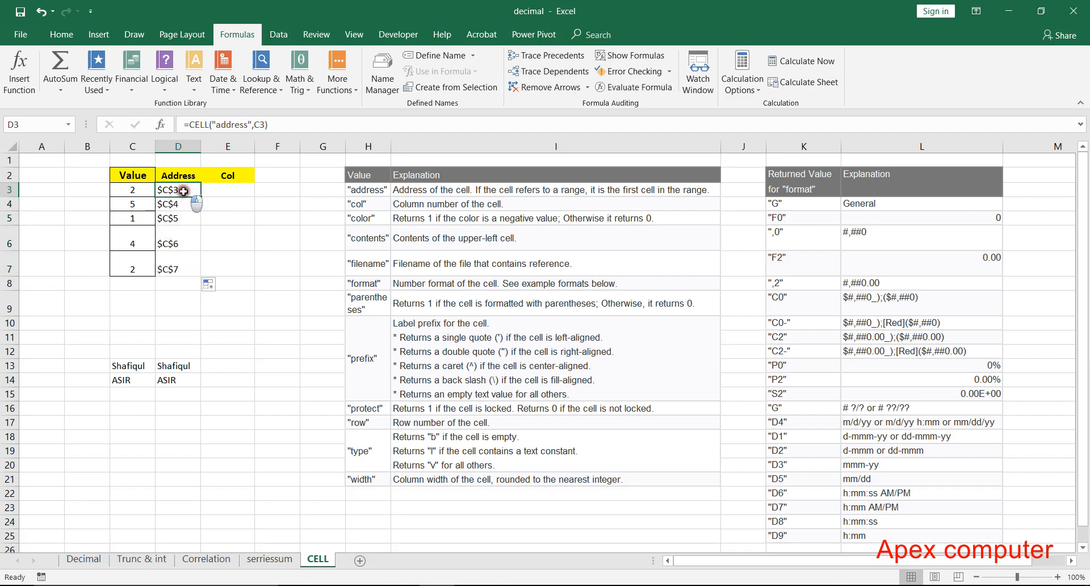
Check the filled formulas in the Address column against the matching cells in the Value column
left_click_drag(182, 190, 196, 272)
left_click(140, 240)
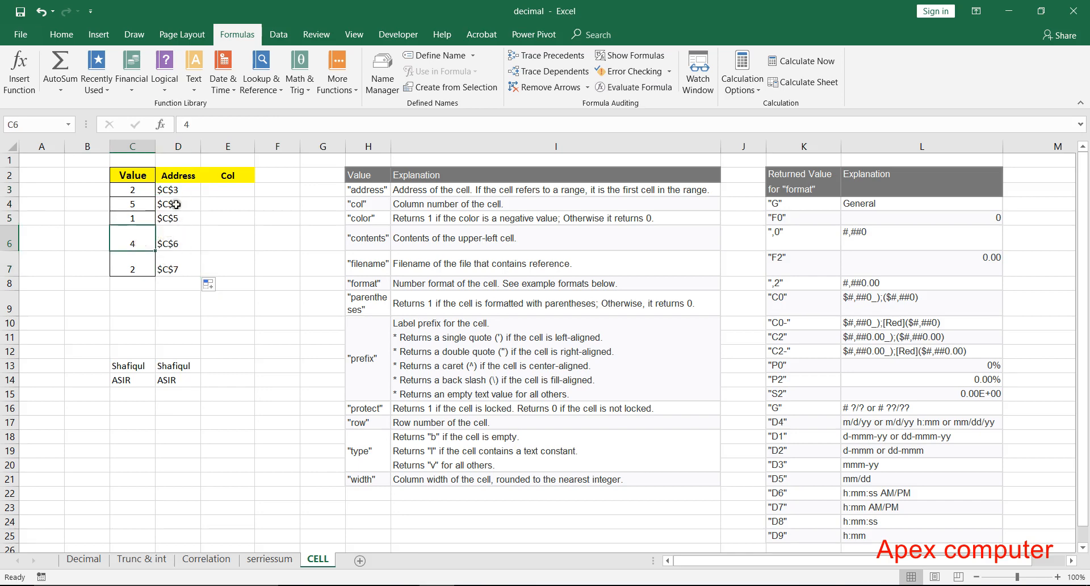
left_click(141, 189)
double_click(168, 190)
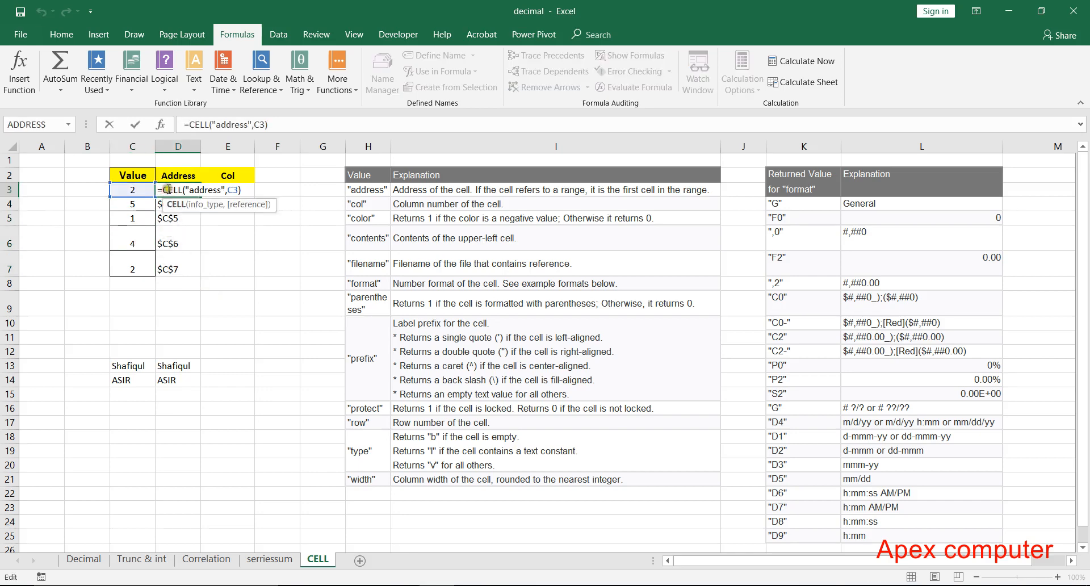
left_click(163, 204)
double_click(163, 204)
key("Escape")
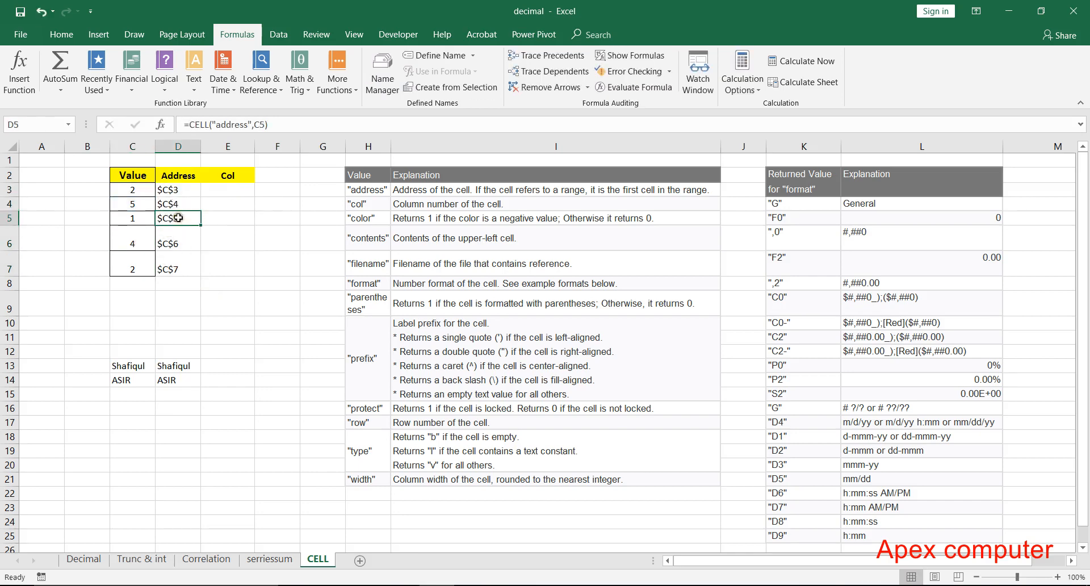
left_click(180, 188)
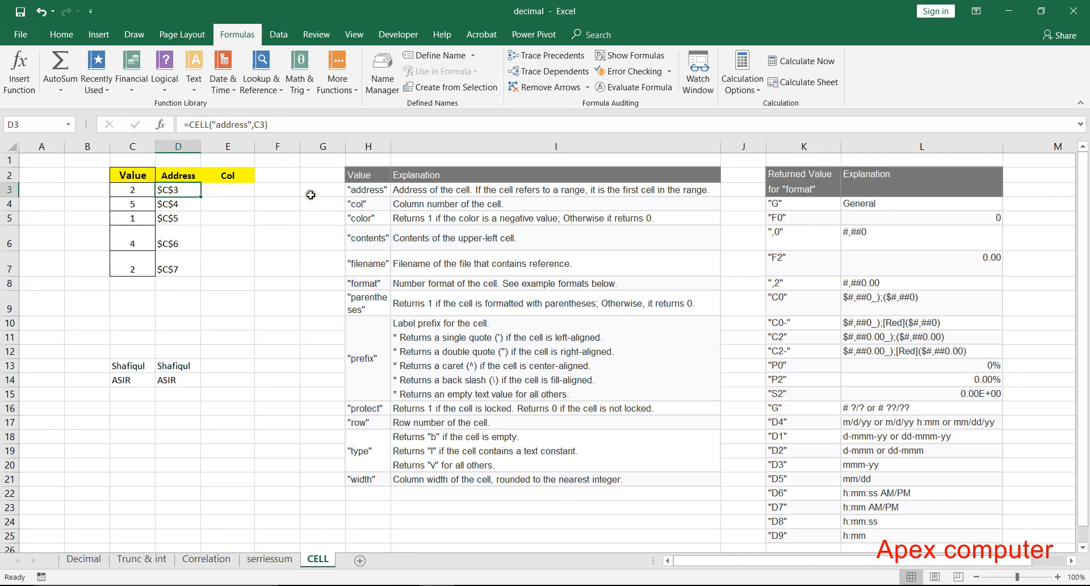
Enter the formula =CELL("col",C3) in cell E3 under the Col heading
left_click(368, 205)
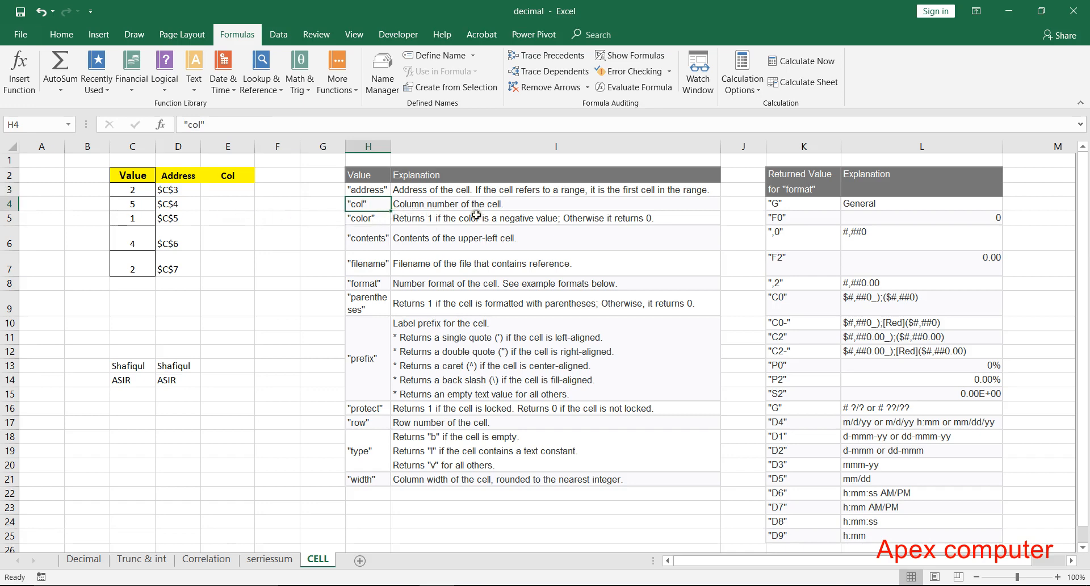
left_click(236, 194)
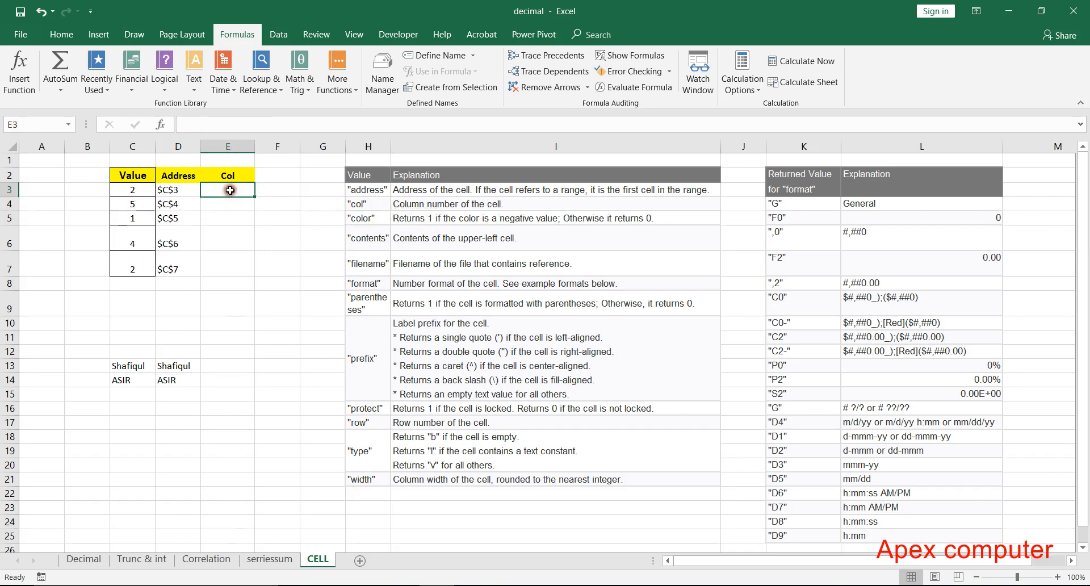
type("=")
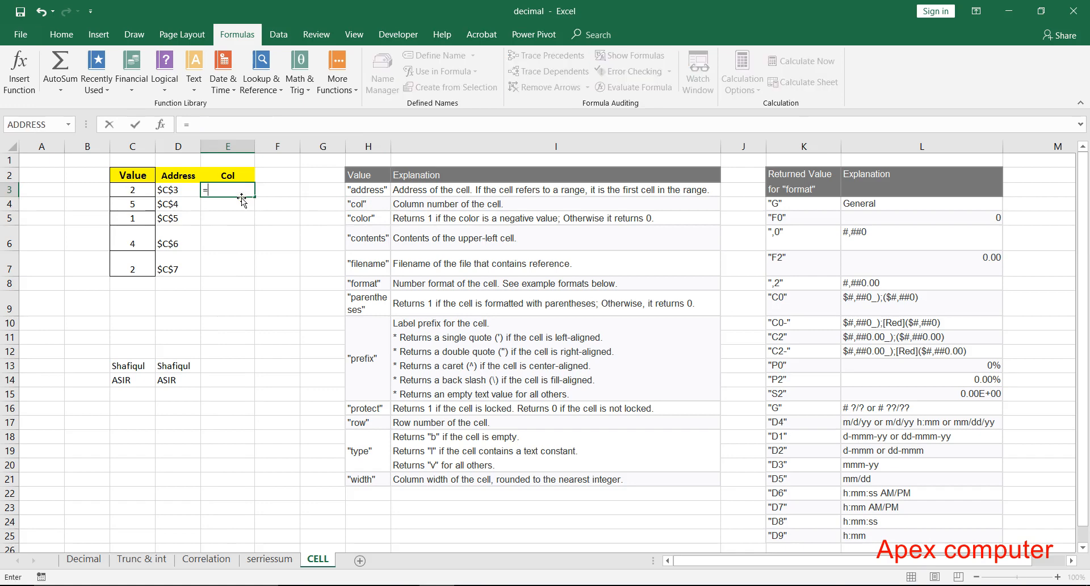
type("cell")
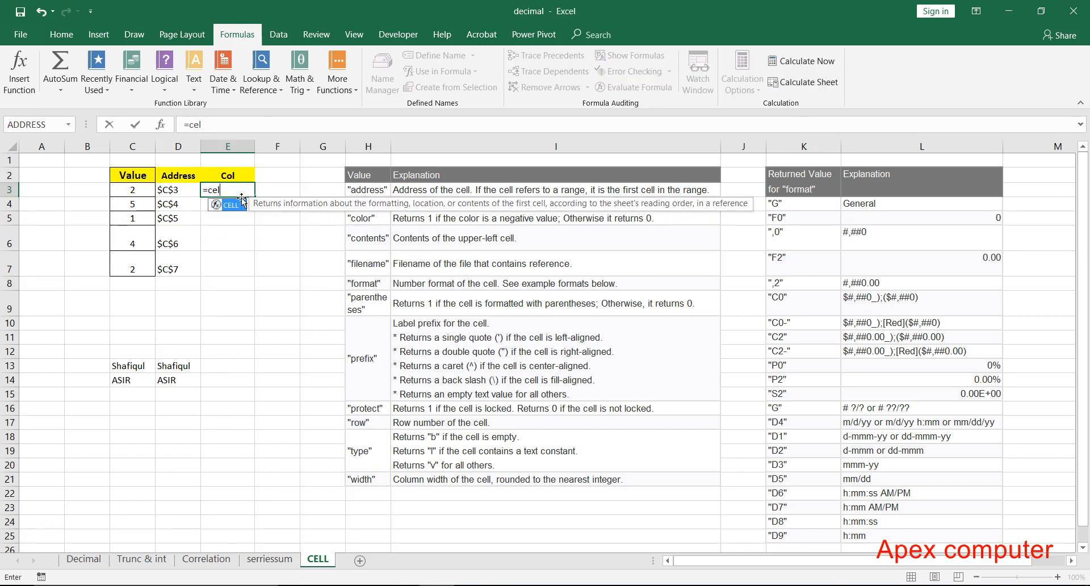
key("Tab")
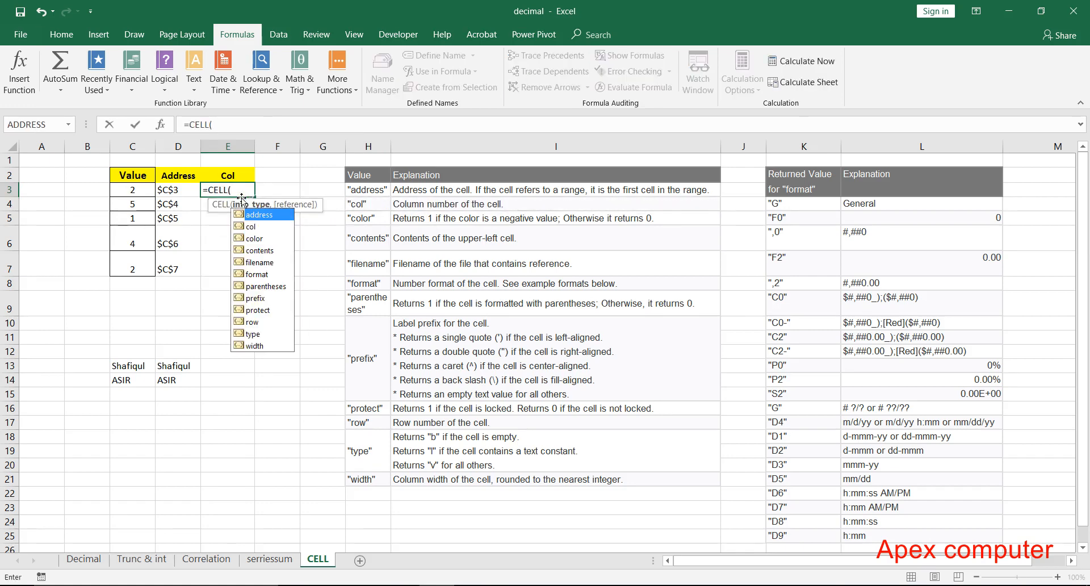
key("Down")
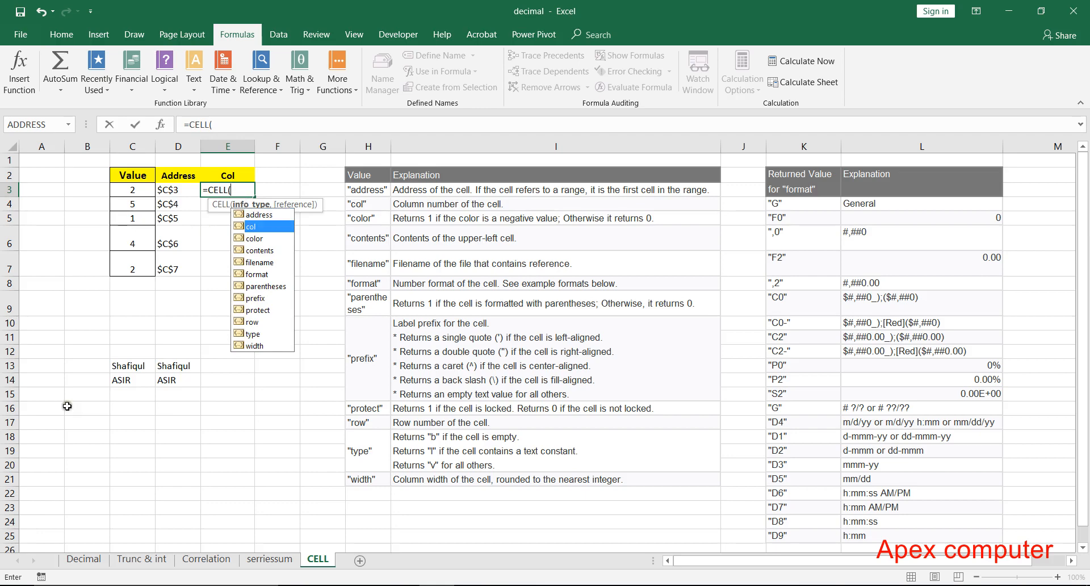
double_click(257, 227)
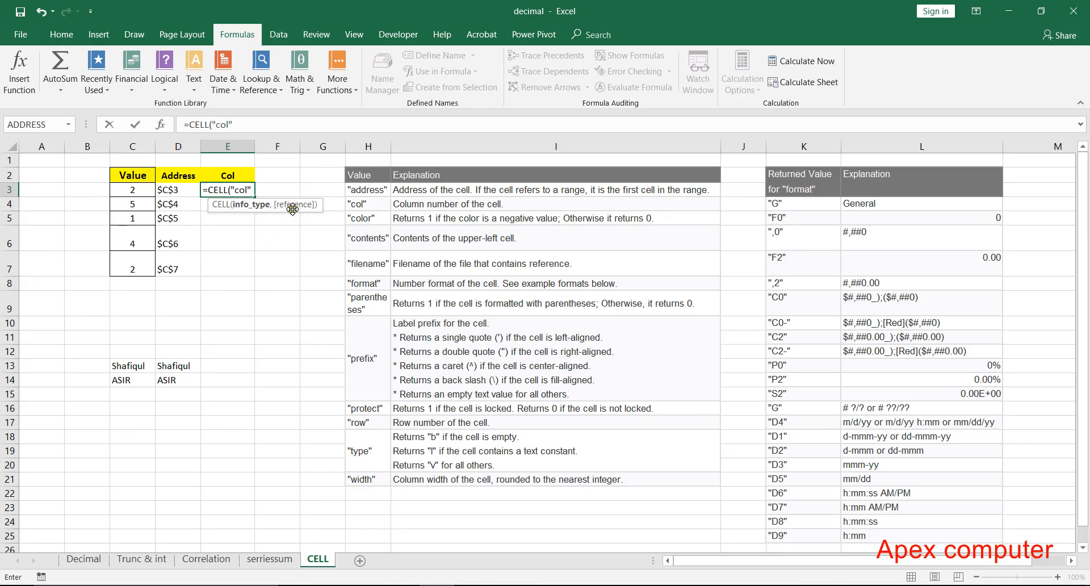
type(",")
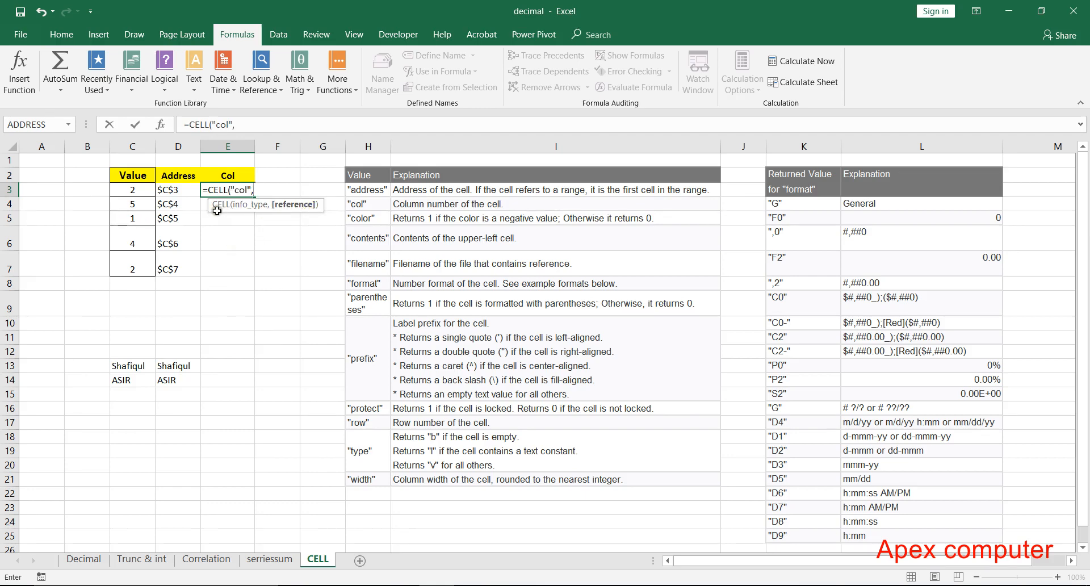
left_click(129, 190)
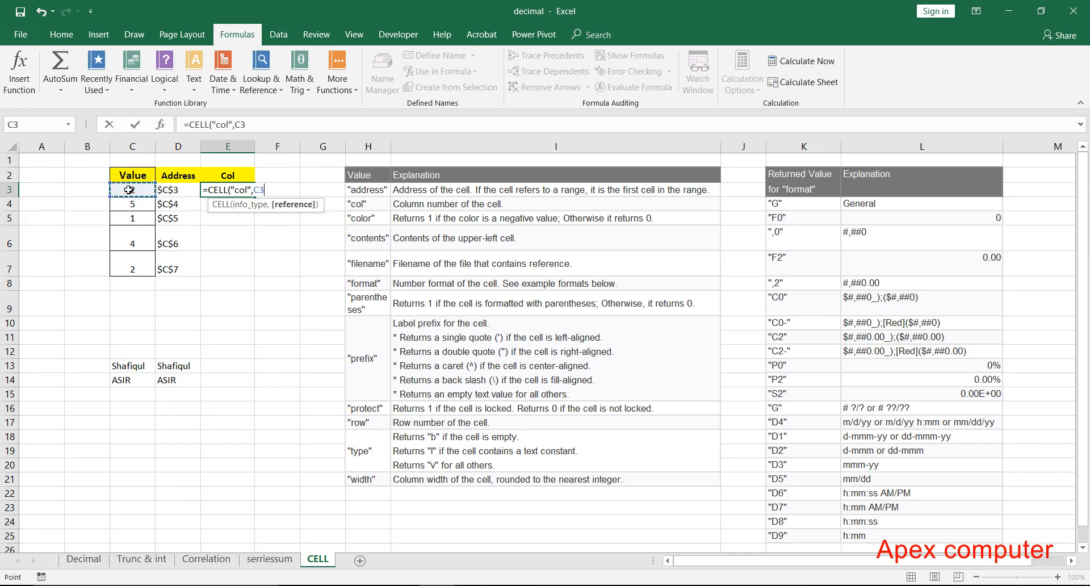
key("Return")
key("Up")
Count the columns from A to C to check the column number of cell C3
left_click(130, 189)
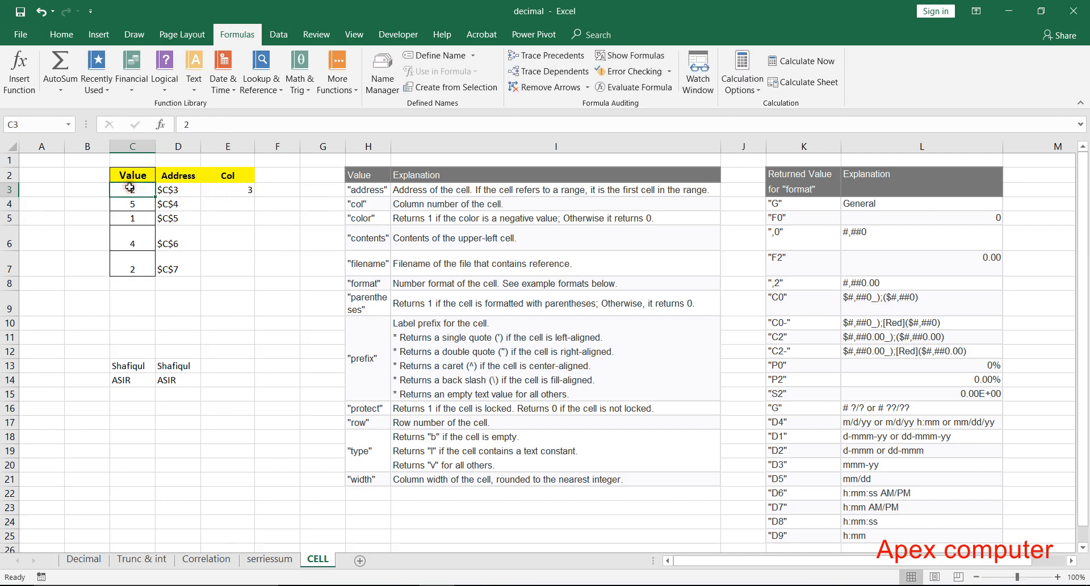
left_click(53, 143)
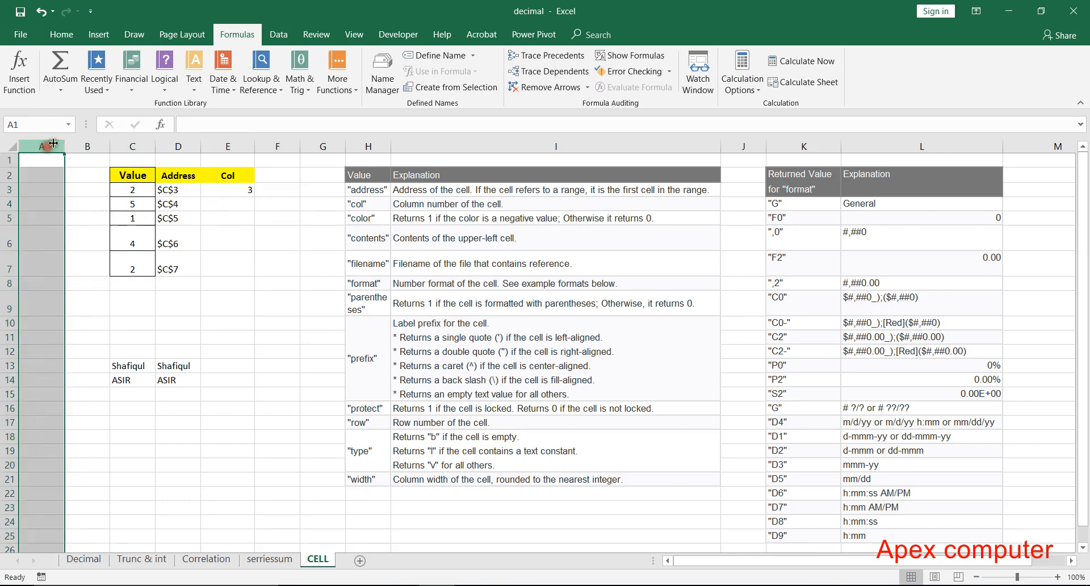
left_click(85, 145)
left_click(128, 145)
Change the reference in E3's column-number formula to A2, making it =CELL("col",A2)
left_click(235, 191)
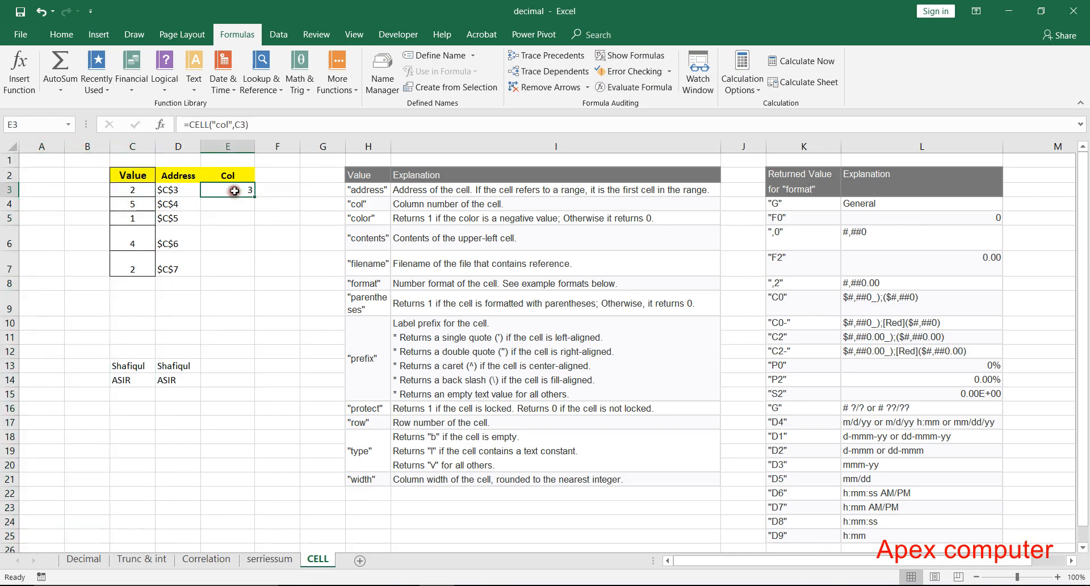
double_click(236, 124)
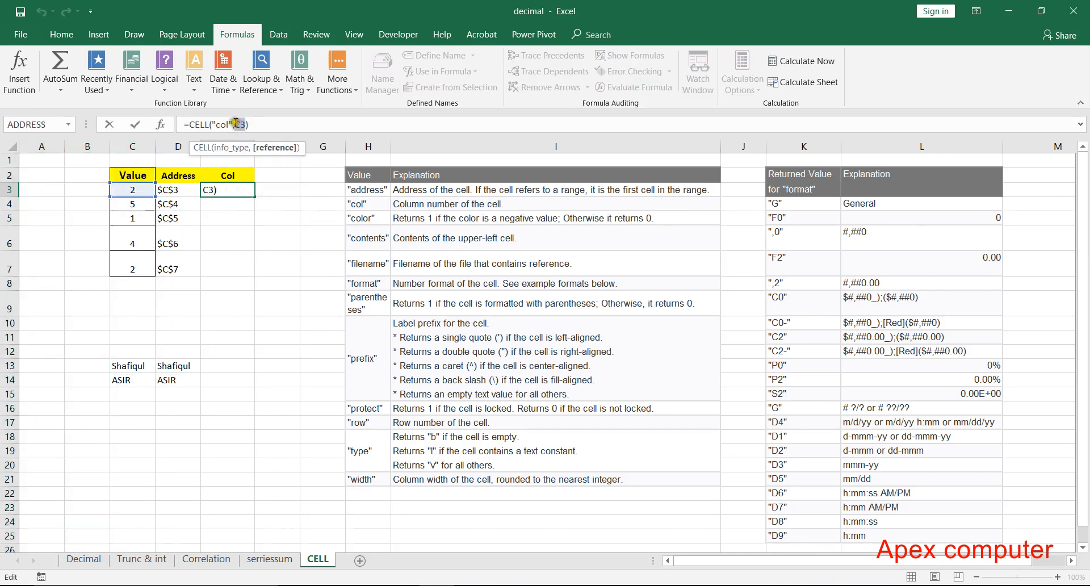
left_click(51, 172)
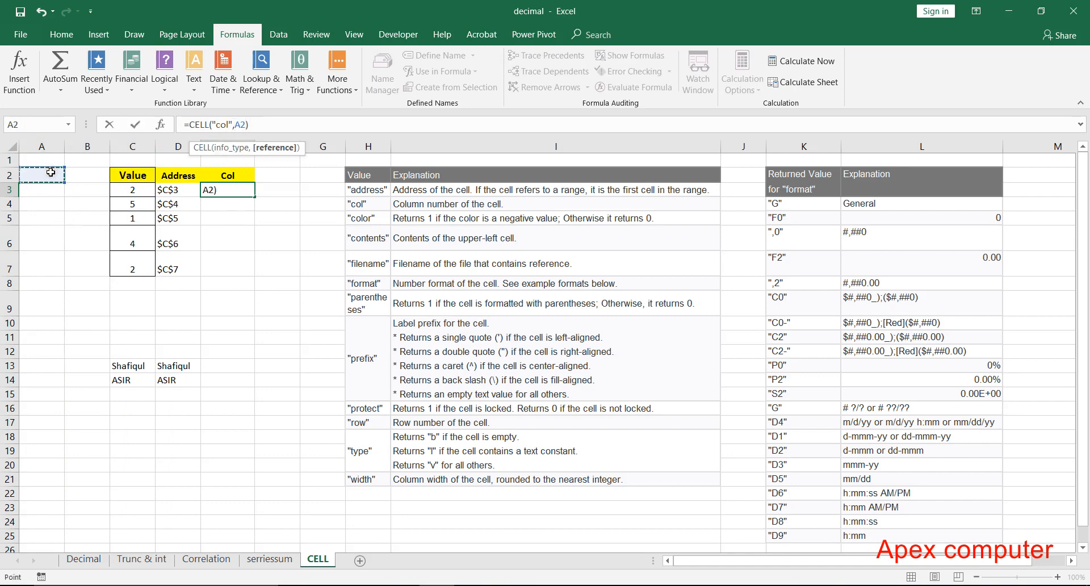
key("Return")
left_click(225, 190)
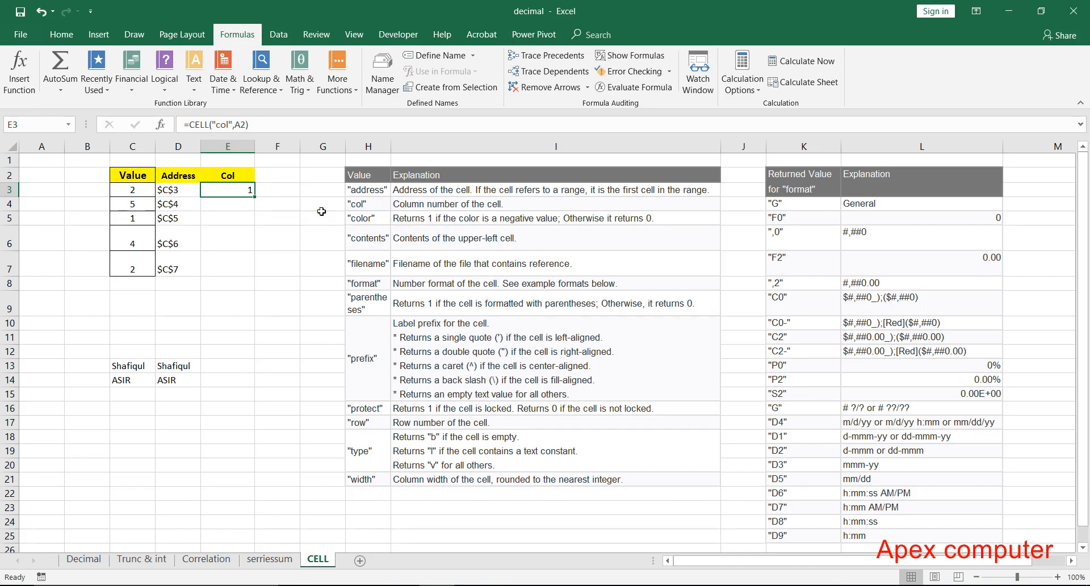
Replace the column-number formula in E3 with =CELL("color",C3)
key("Delete")
type("=c")
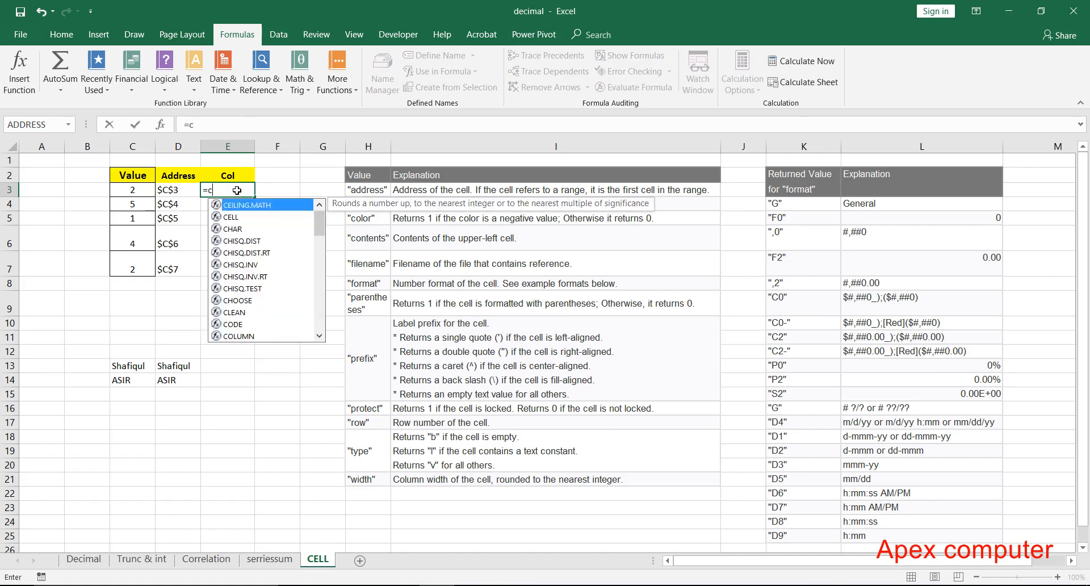
type("el")
key("Tab")
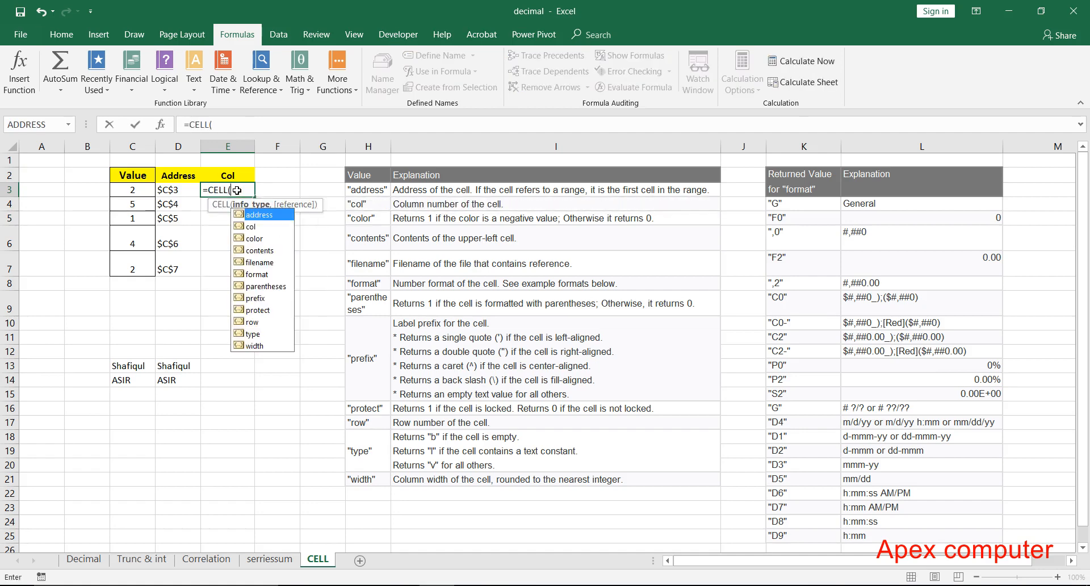
key("Down")
key("Down")
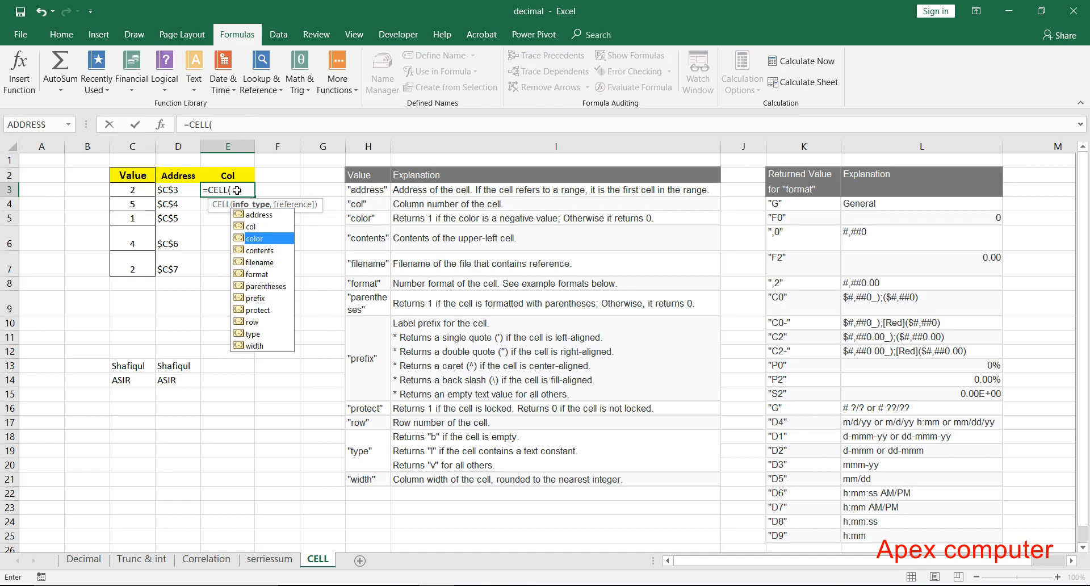
key("Tab")
type(",")
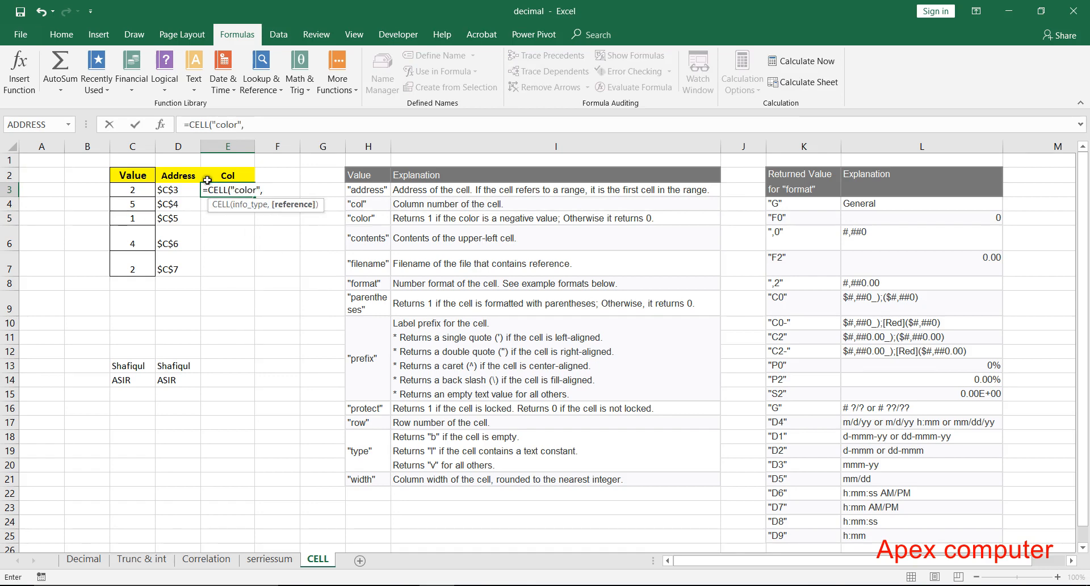
left_click(148, 192)
key("Return")
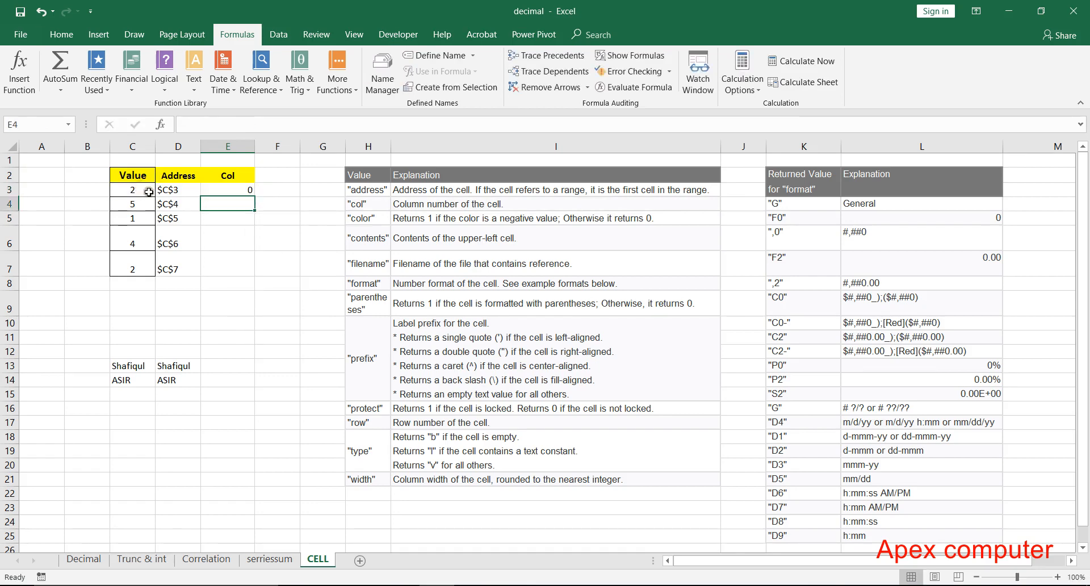
left_click(248, 190)
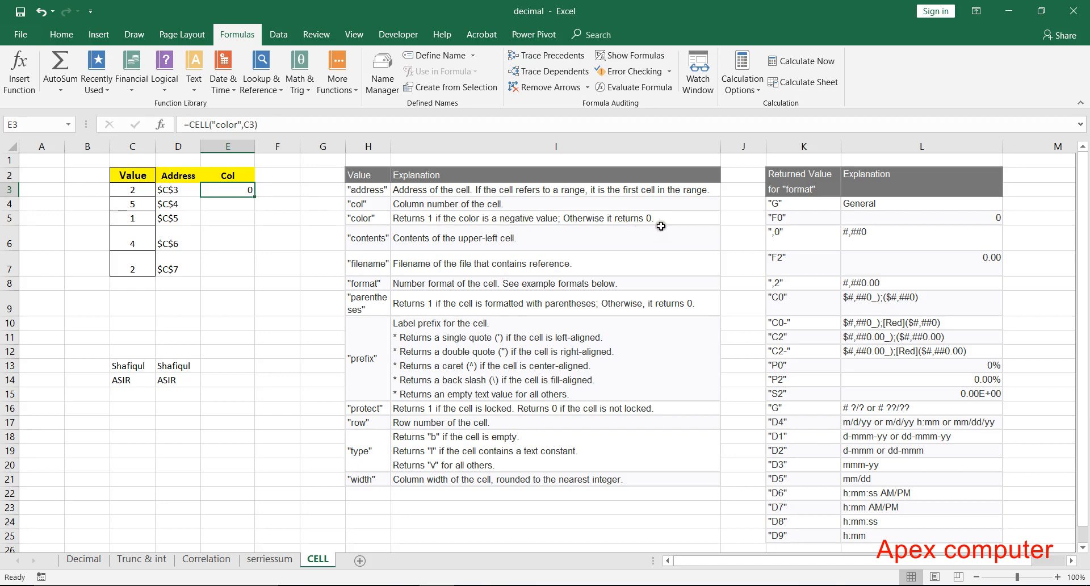
Enter -1 in C8 below the Value list and fill E3's color formula down to E8
left_click(134, 278)
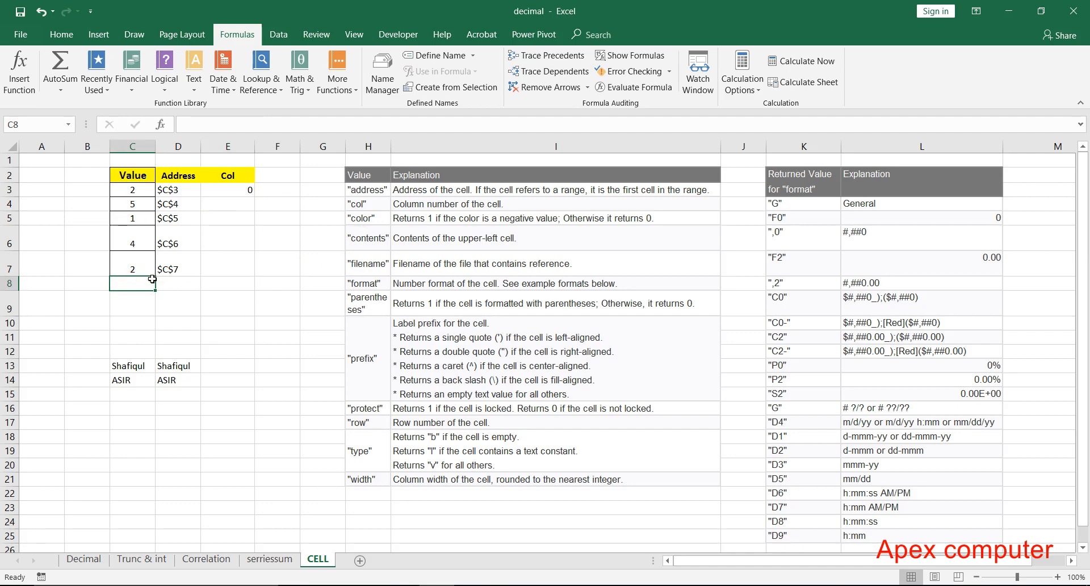
type("-1")
key("Return")
left_click(146, 284)
left_click(242, 191)
left_click_drag(254, 197, 239, 286)
left_click(236, 188)
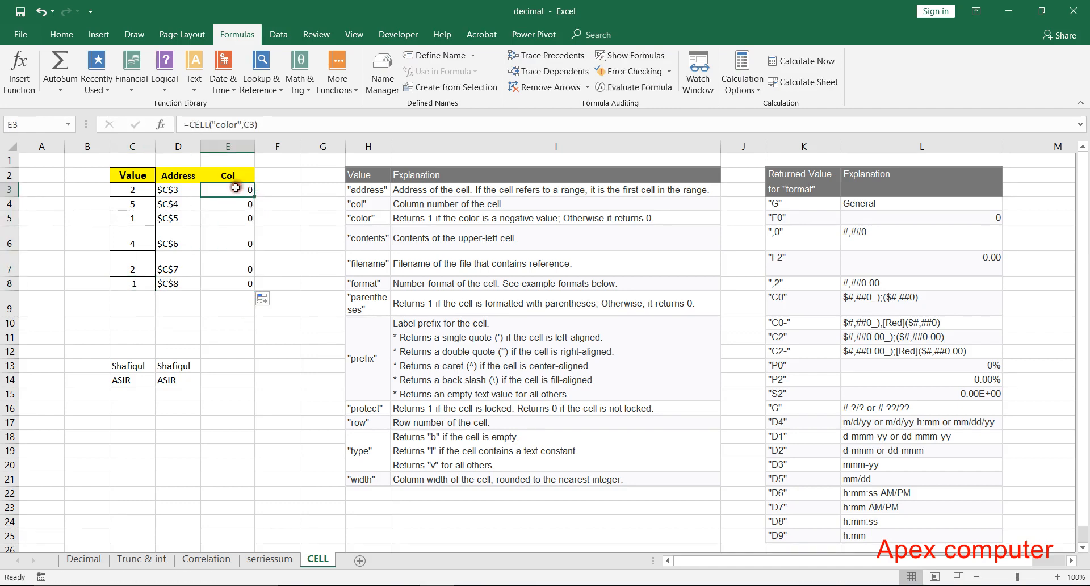
Clear the color formulas from E3:E8 and remove the test value in C8 along with its address in D8
left_click_drag(236, 188, 242, 284)
key("Delete")
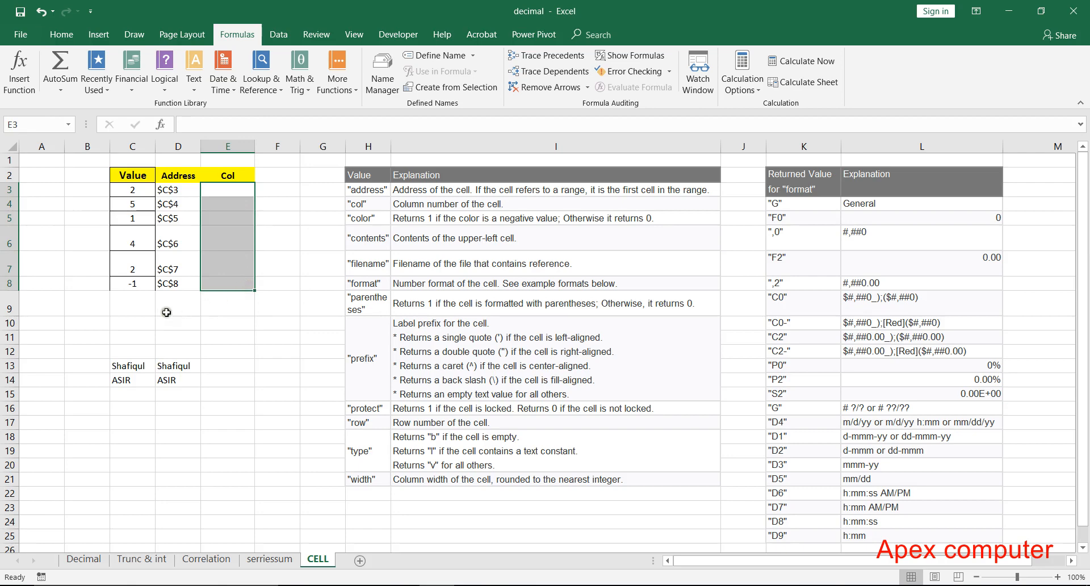
left_click(137, 285)
left_click(209, 312)
left_click(171, 284)
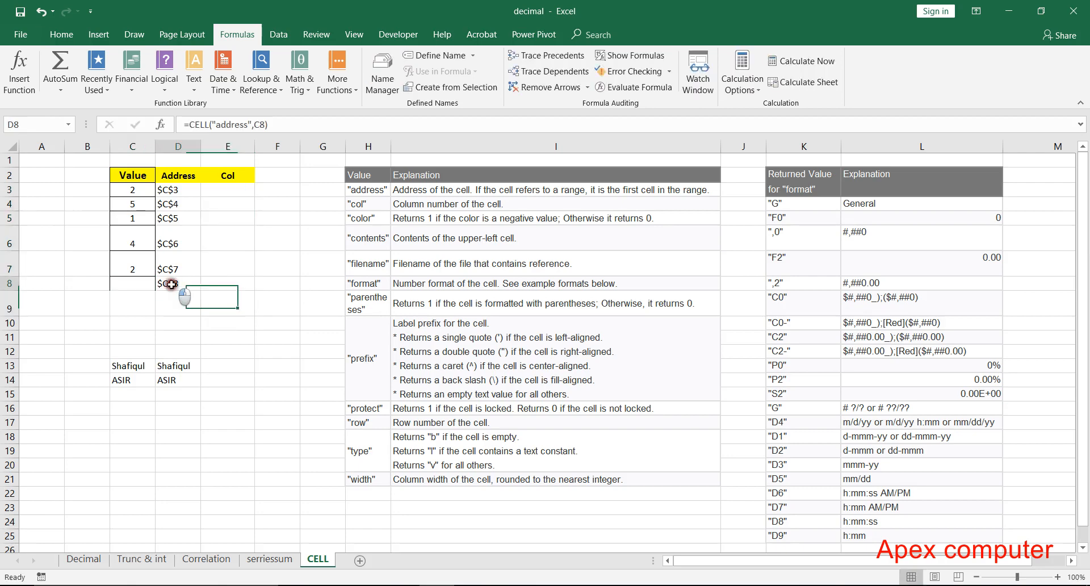
double_click(171, 284)
left_click(222, 350)
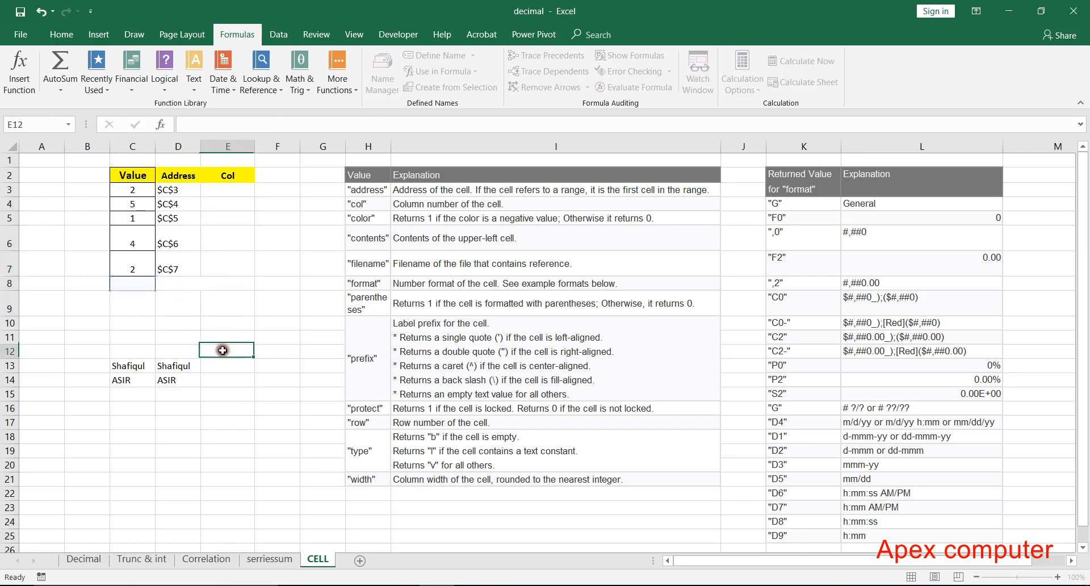
left_click(293, 247)
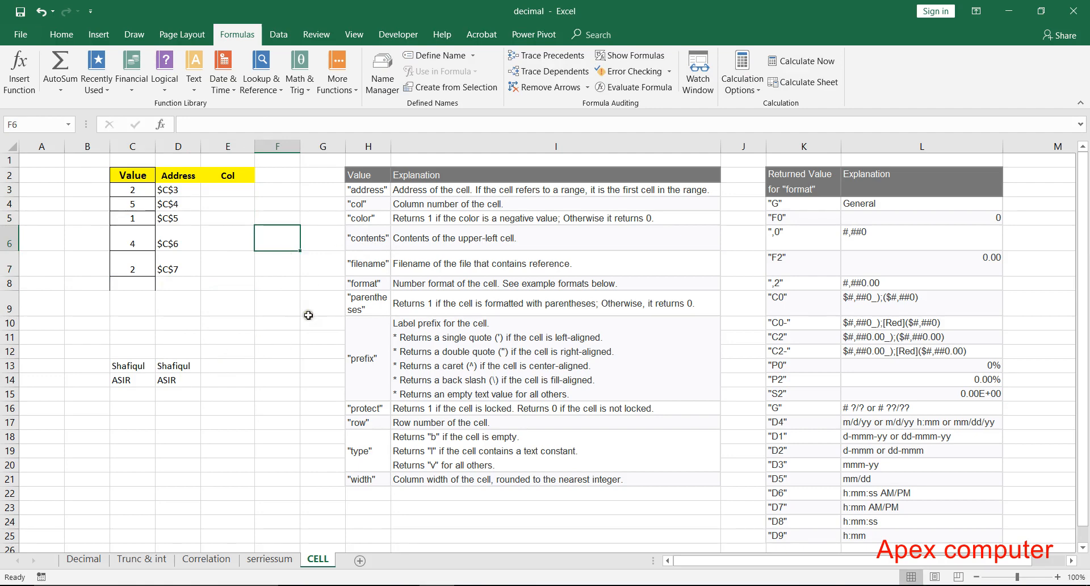
Clear the existing contents formulas beside the two names in column D, rows 12 to 14
left_click(174, 367)
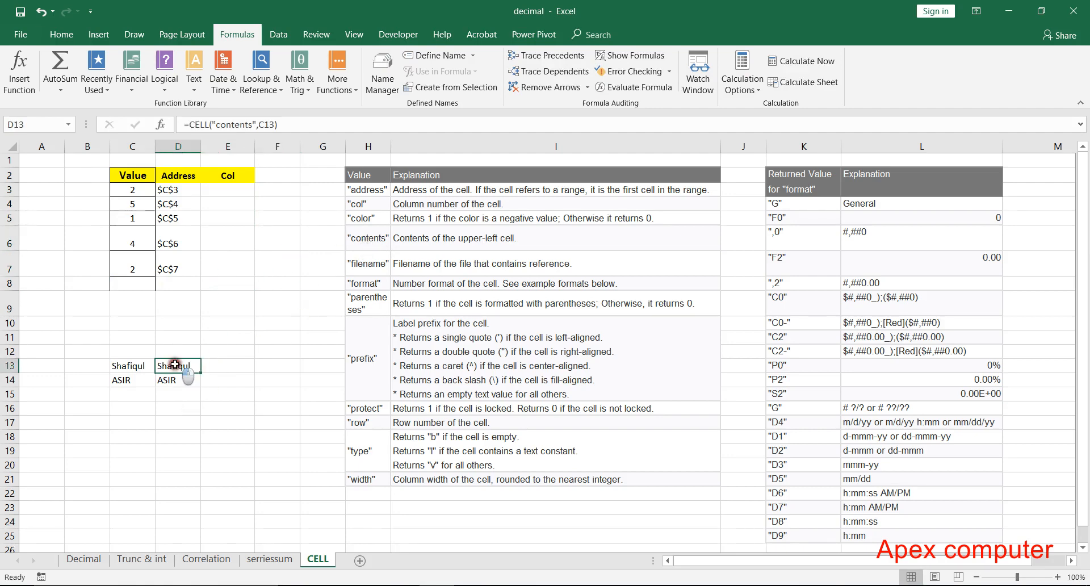
left_click_drag(170, 351, 178, 385)
key("Delete")
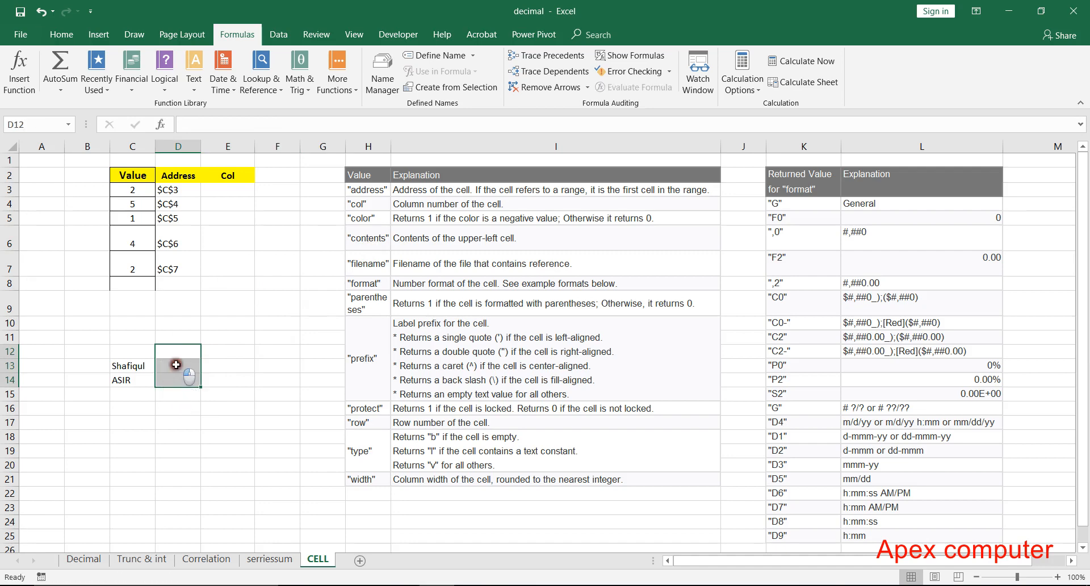
Enter =CELL("contents",C13) in D13 and fill it down to D14
left_click(175, 364)
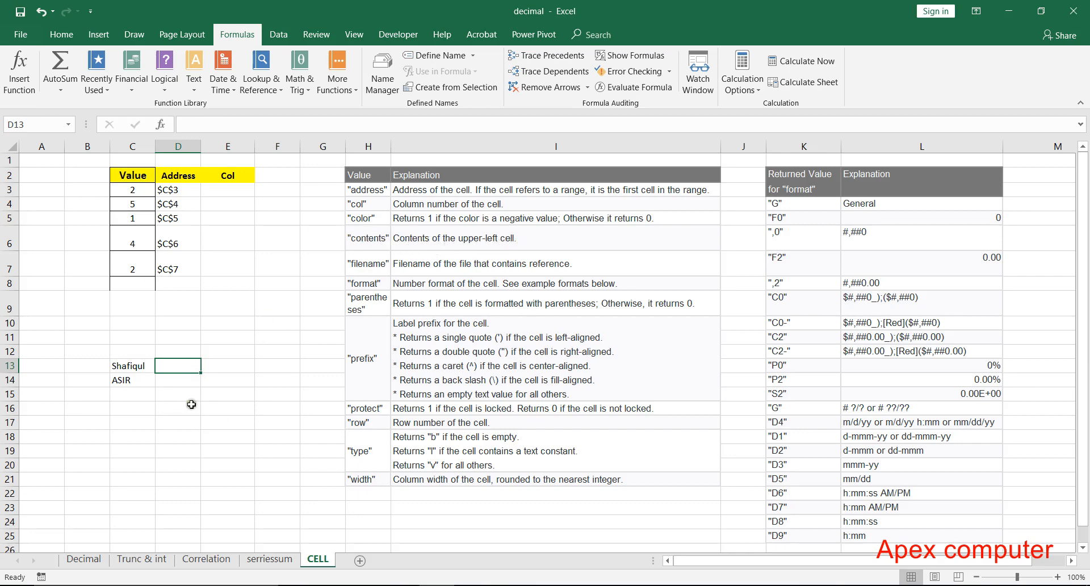
type("=")
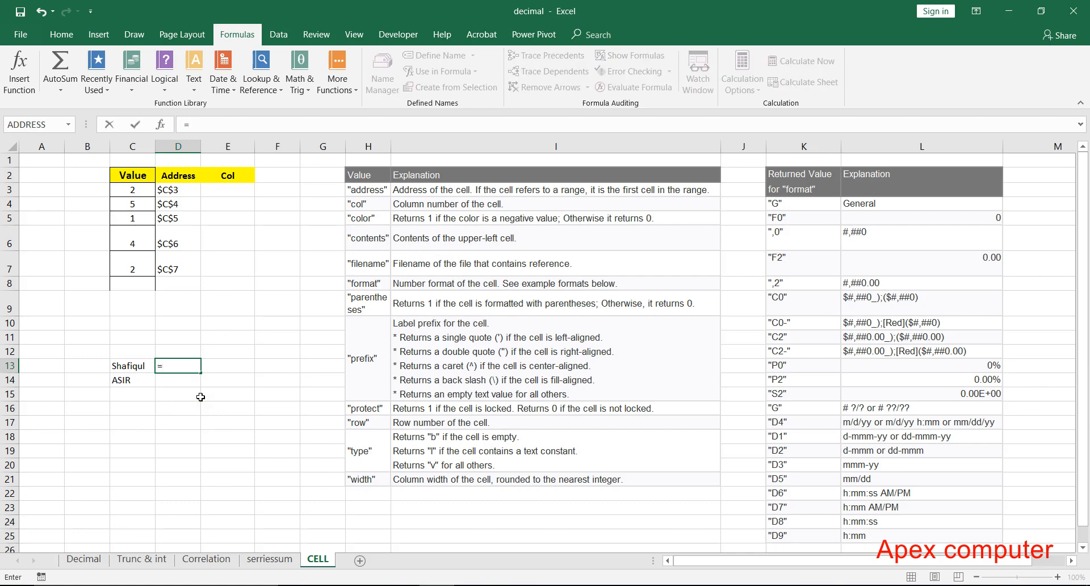
type("cell")
key("Tab")
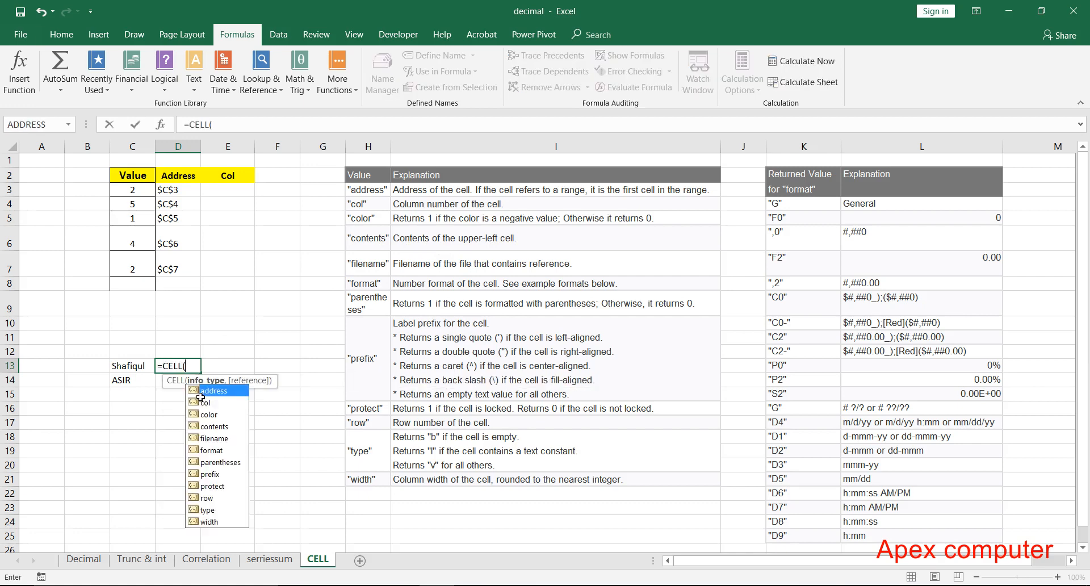
key("Down")
key("Down")
key("Down")
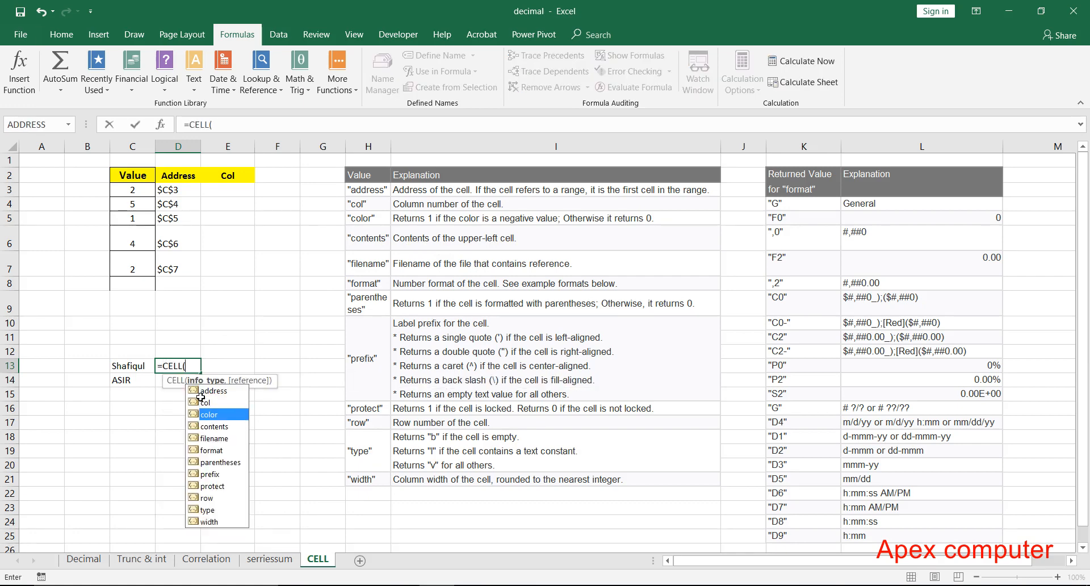
key("Tab")
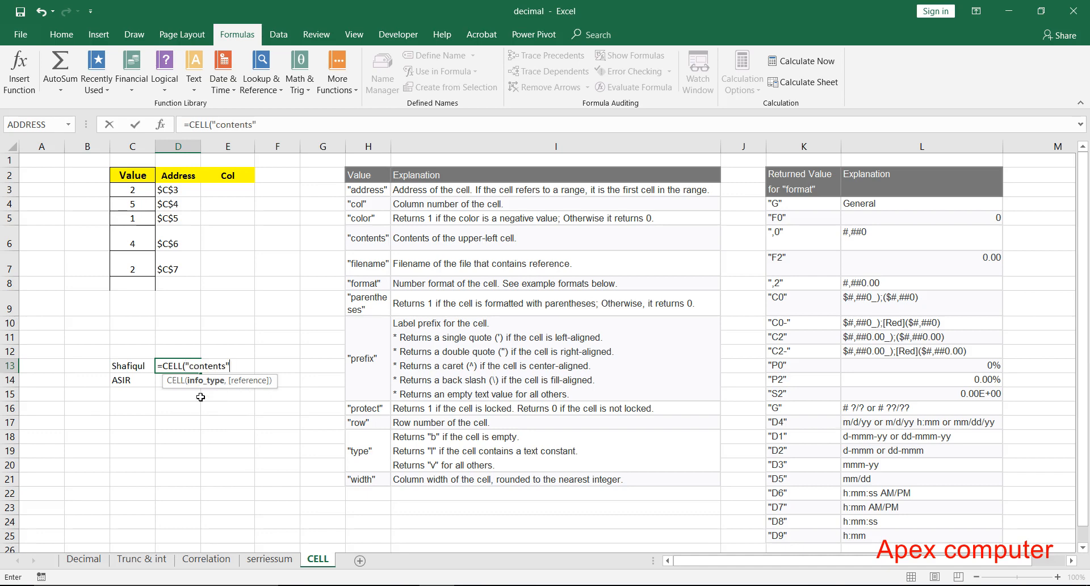
type(",")
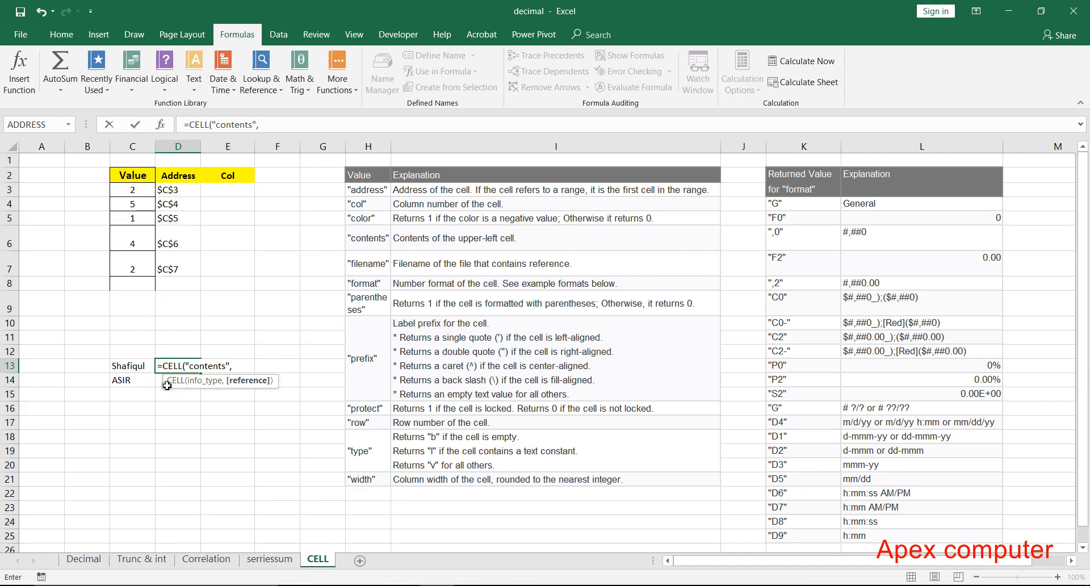
left_click(116, 366)
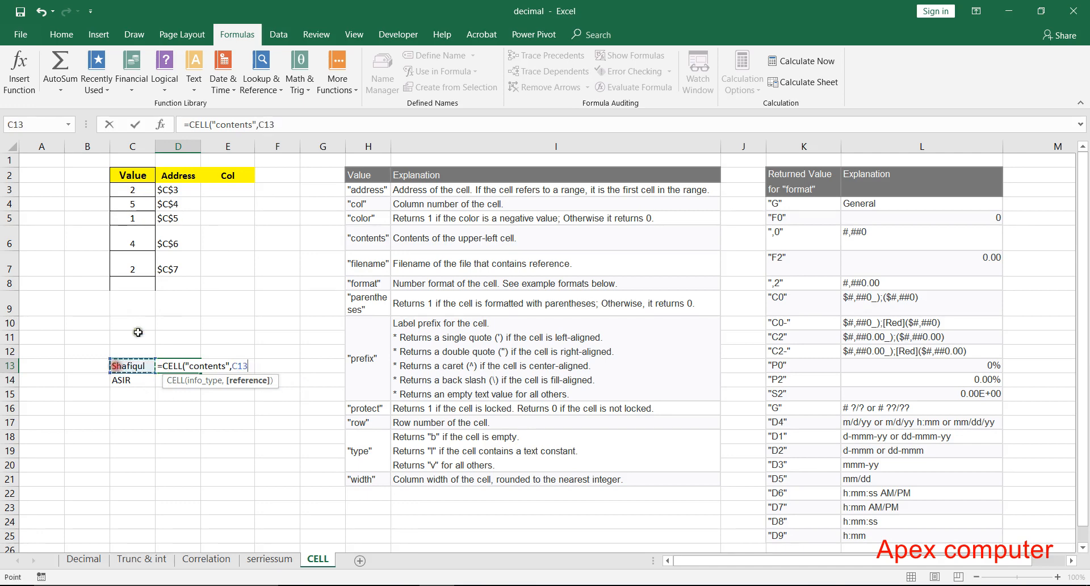
left_click(134, 125)
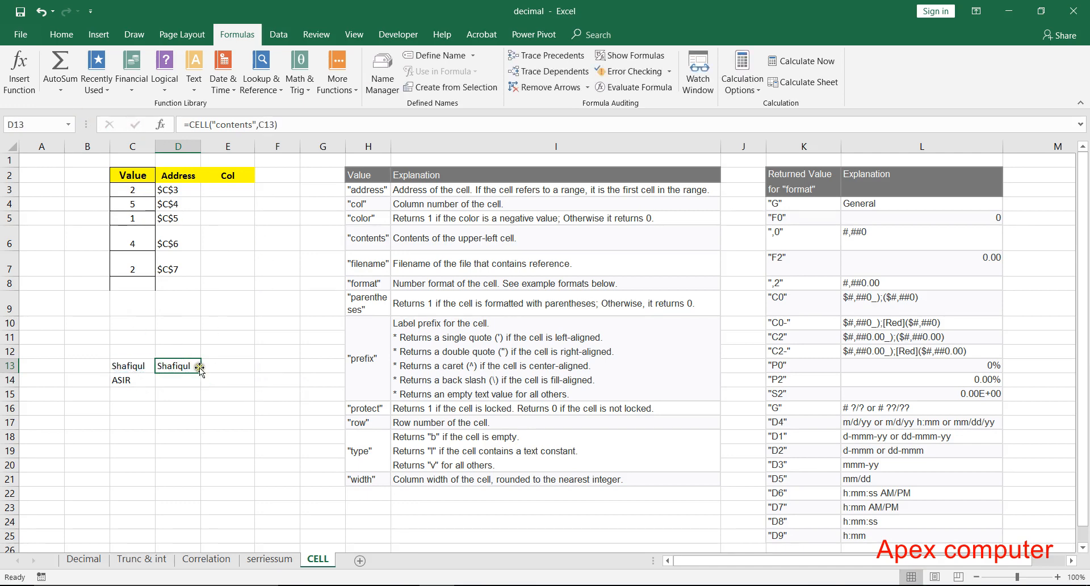
mouse_move(199, 370)
left_mouse_down()
mouse_move(204, 383)
mouse_move(196, 380)
left_mouse_up()
left_click(218, 190)
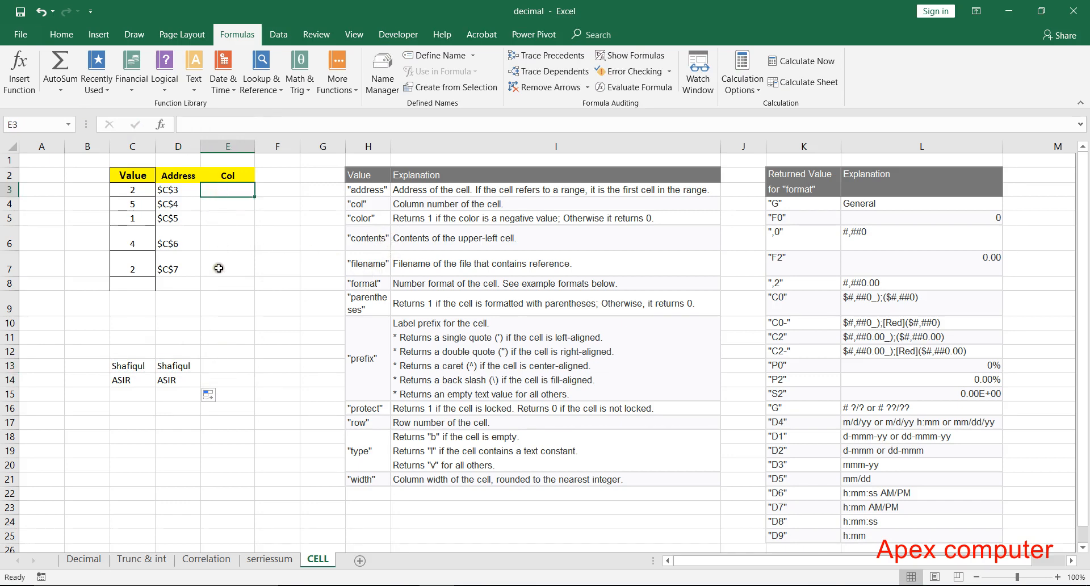
Delete the refilled contents formulas from D13 and D14
left_click_drag(172, 355, 180, 378)
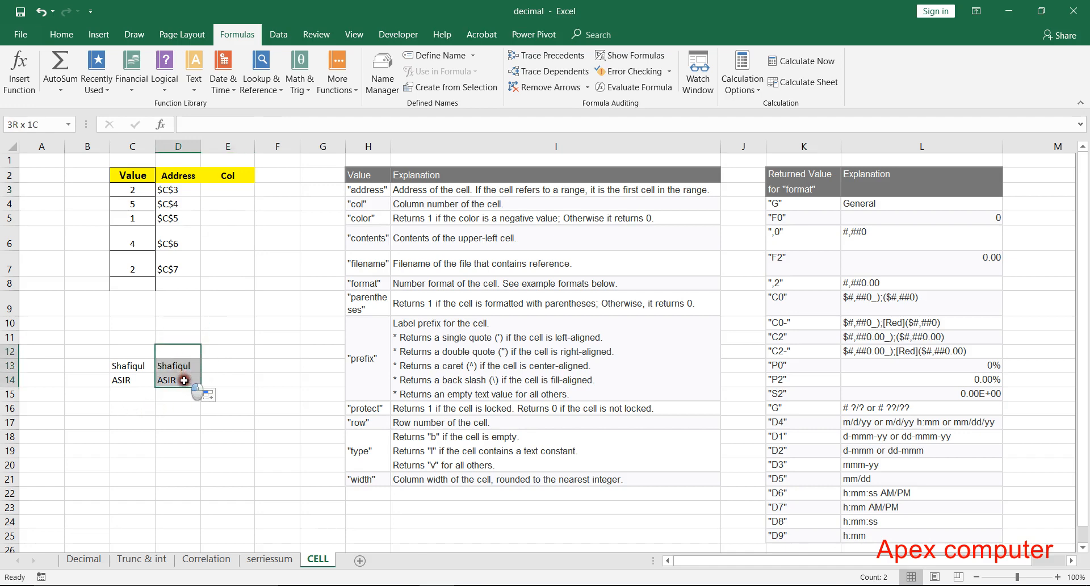
key("Delete")
left_click(184, 363)
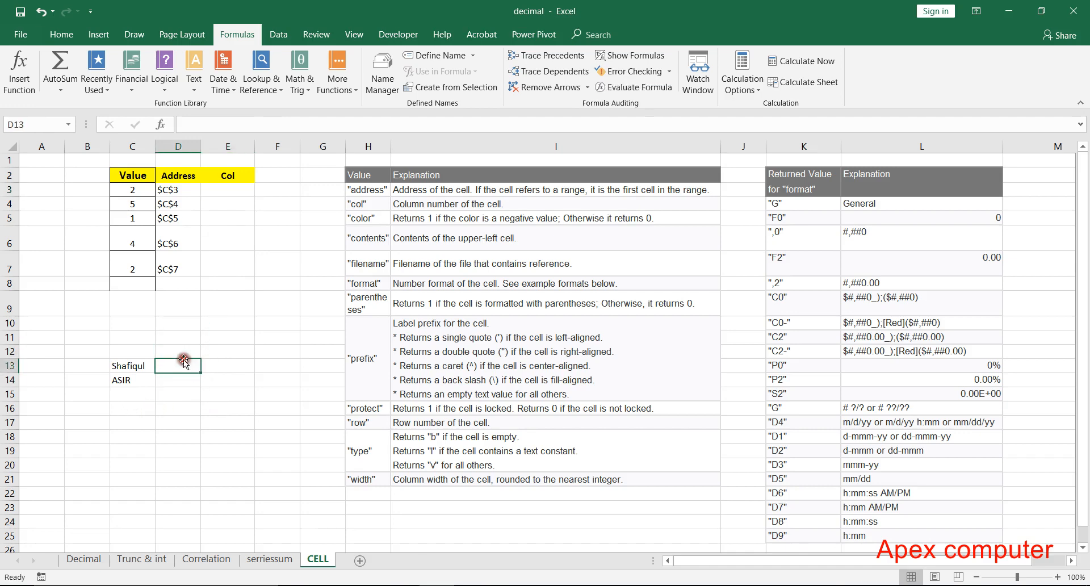
left_click(132, 368)
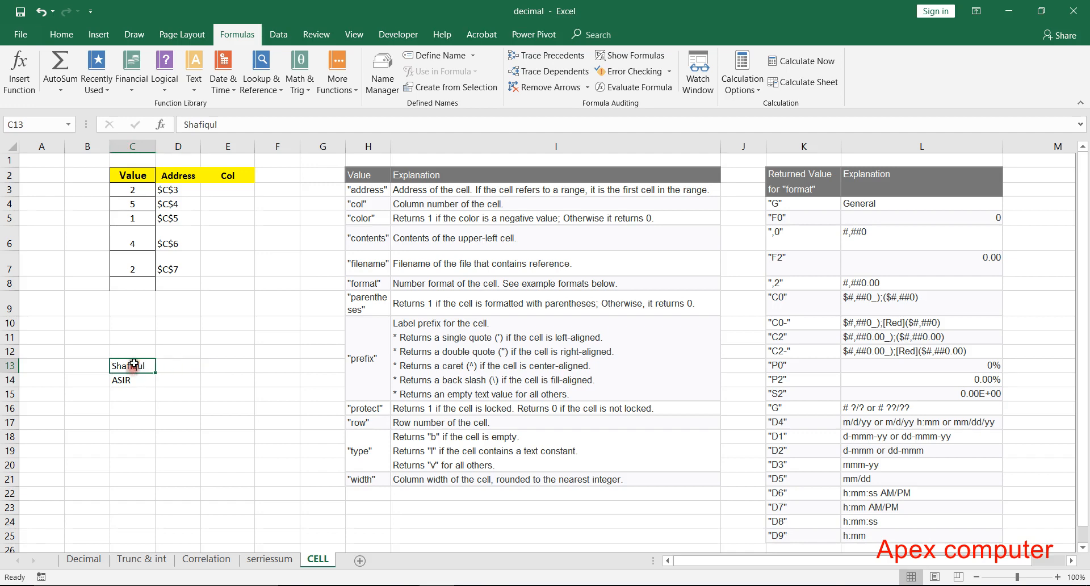
Enter =CELL("filename",C13) in D13 and widen column G to make room for the full file path
left_click(173, 361)
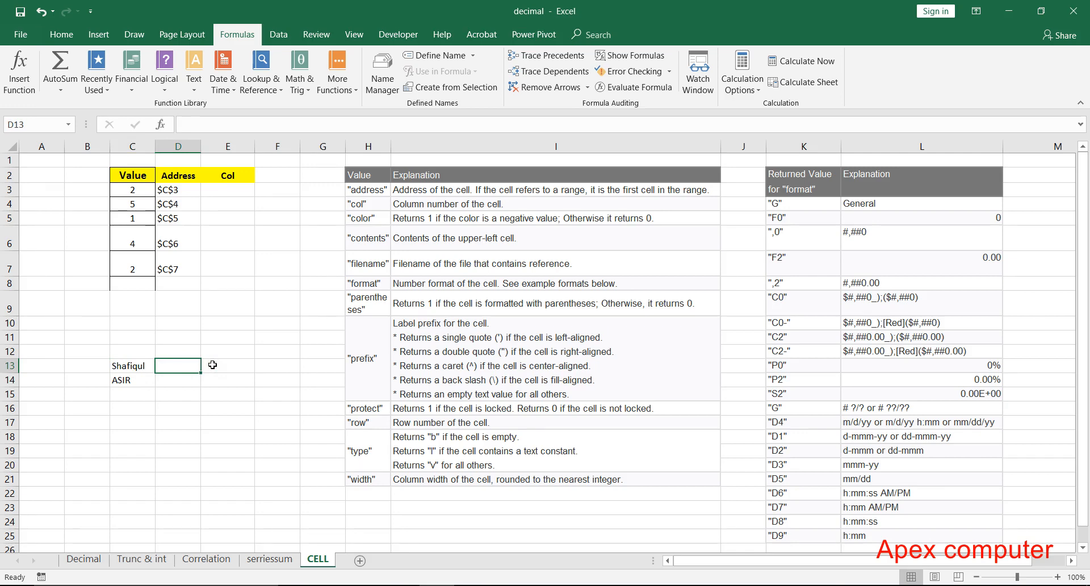
type("=")
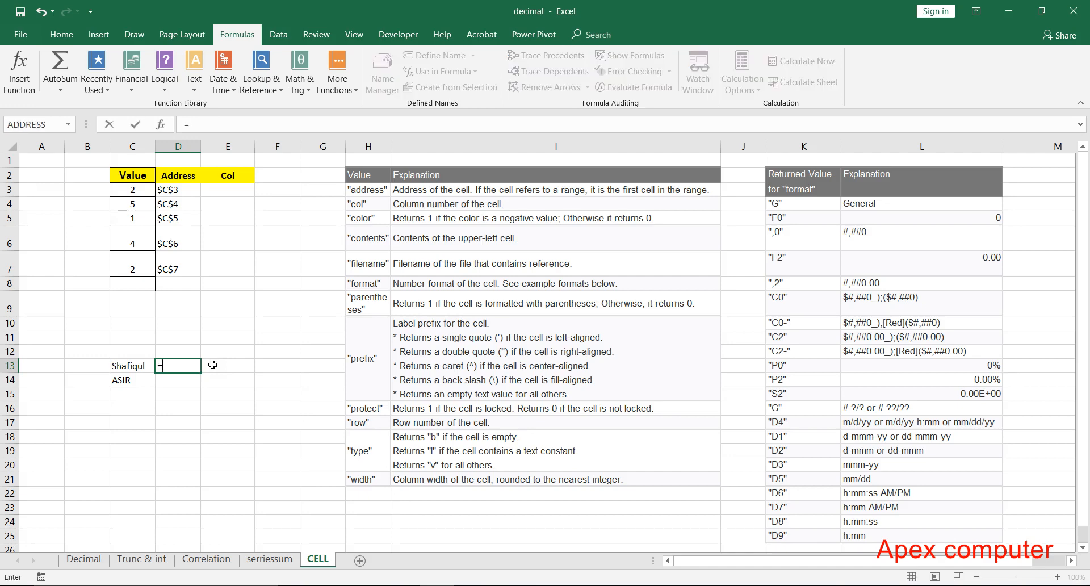
type("c")
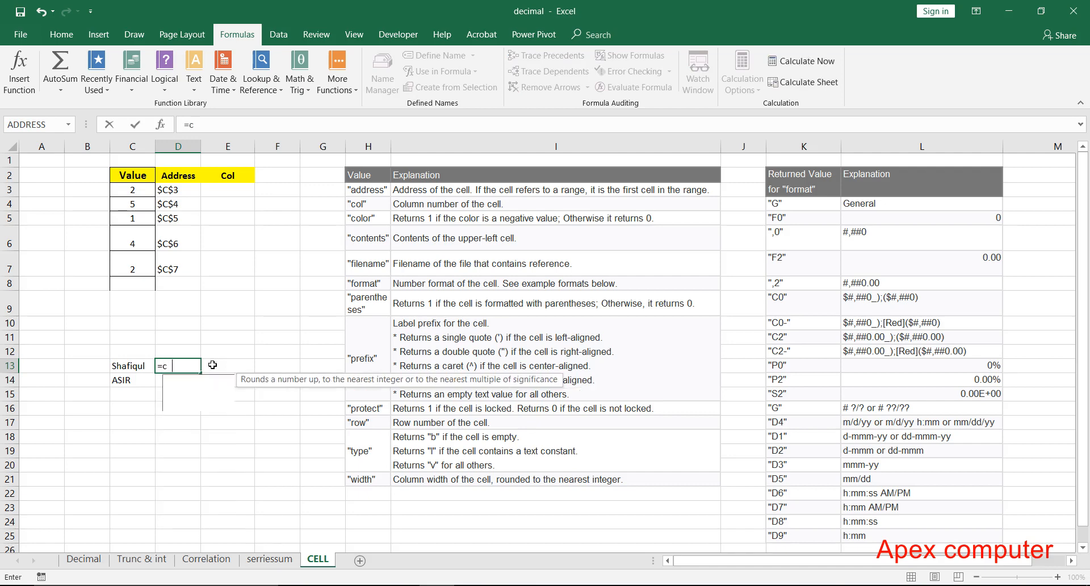
type("ell")
key("Tab")
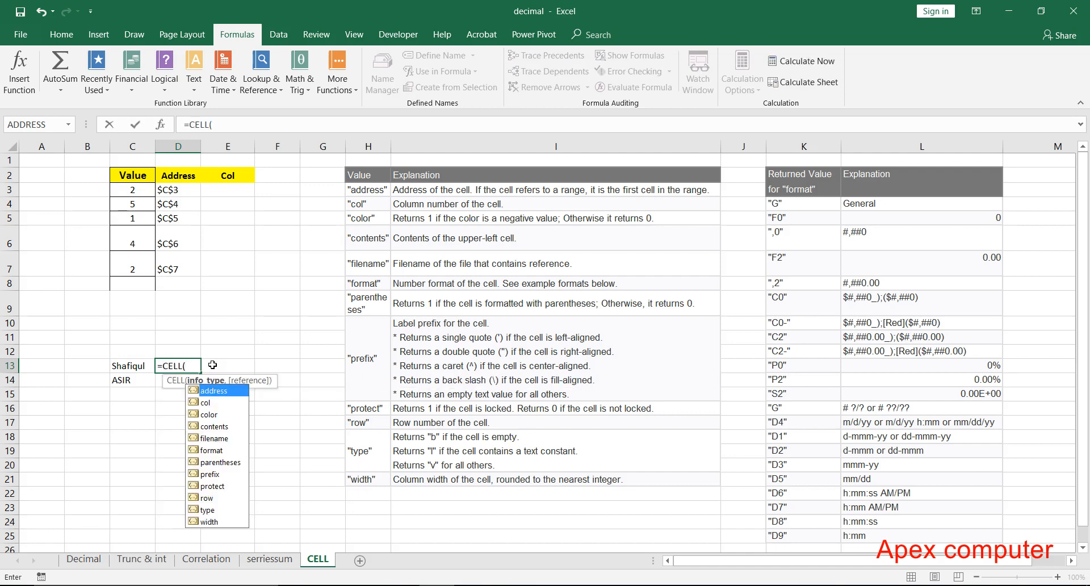
key("Down")
key("Down")
key("Down")
key("Down")
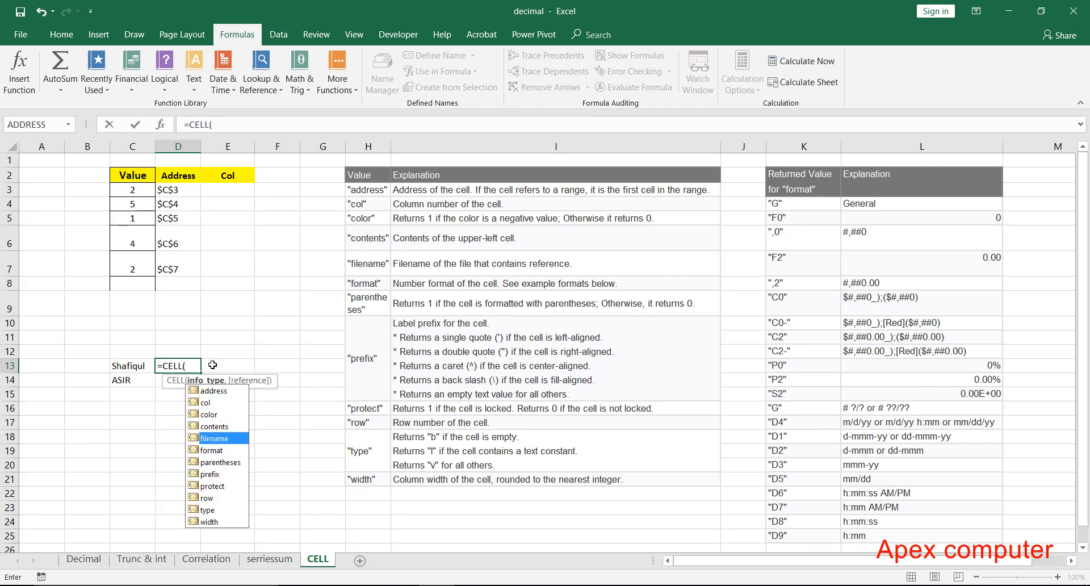
key("Tab")
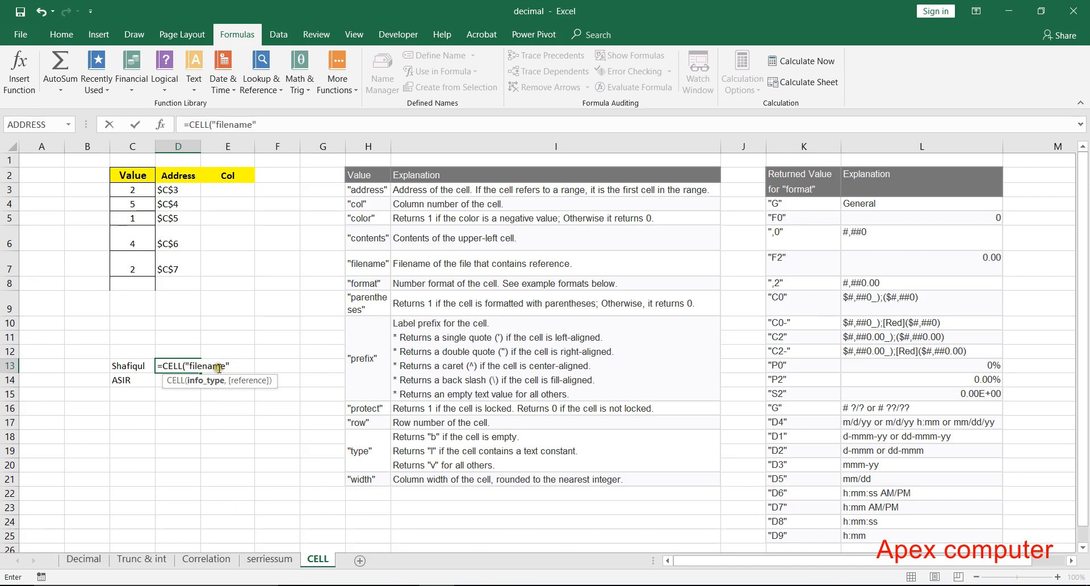
type(",")
left_click(130, 367)
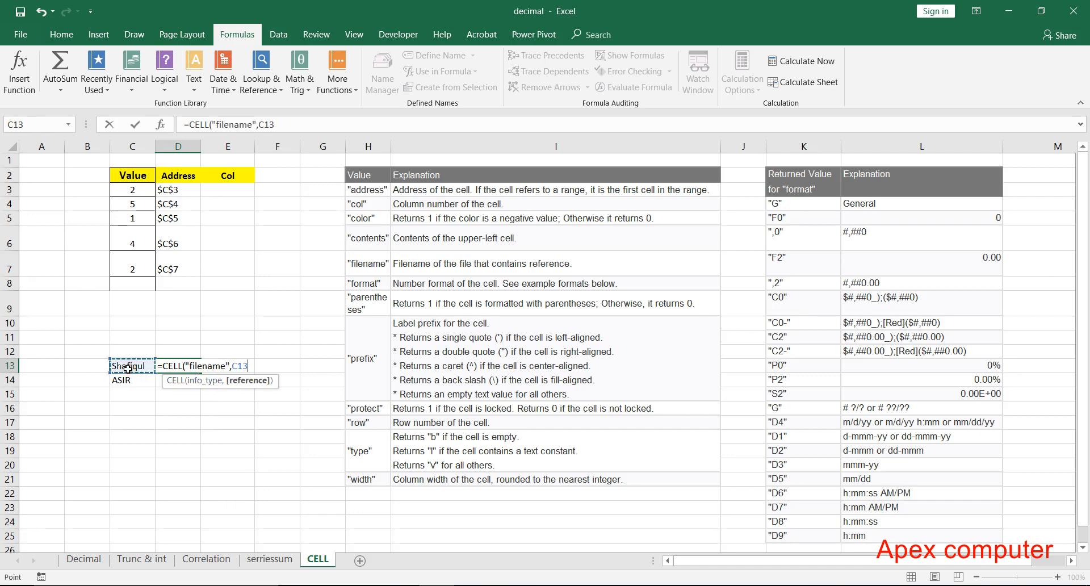
key("Return")
left_click(162, 366)
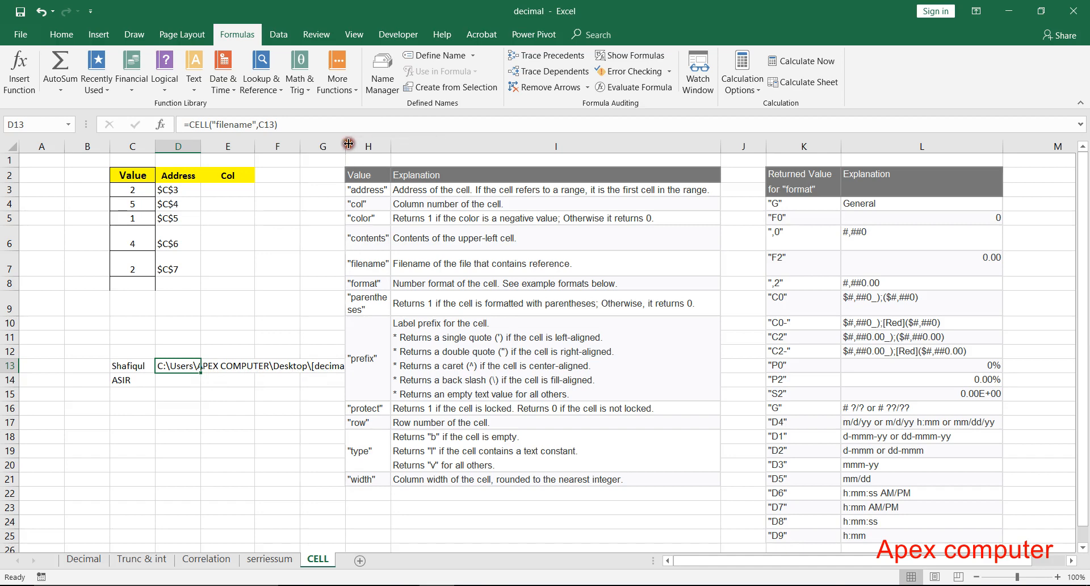
left_click_drag(348, 144, 420, 146)
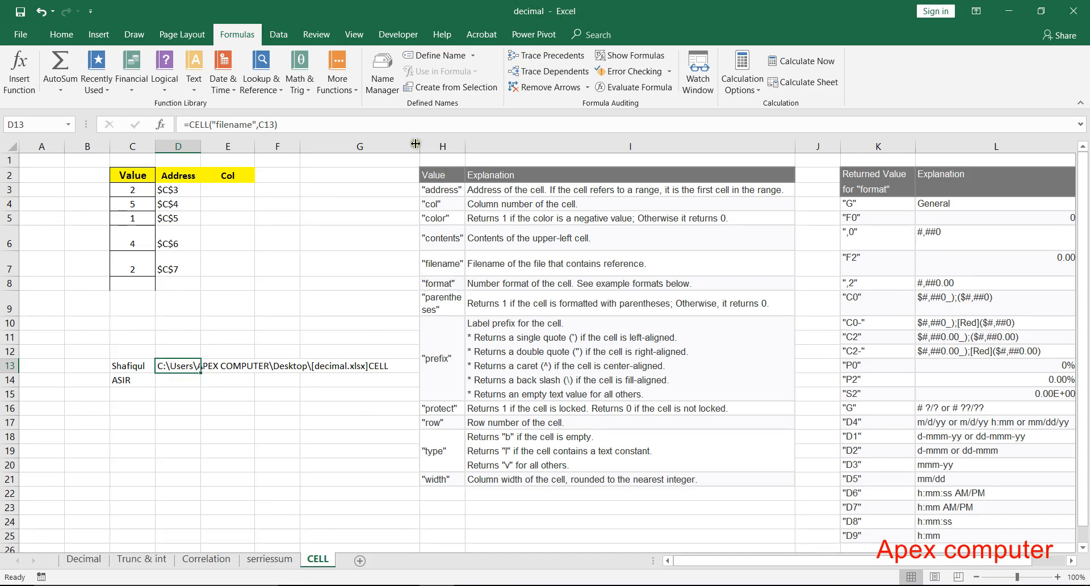
Narrow column G to its earlier width and delete the filename formula from D13
left_click_drag(419, 146, 360, 147)
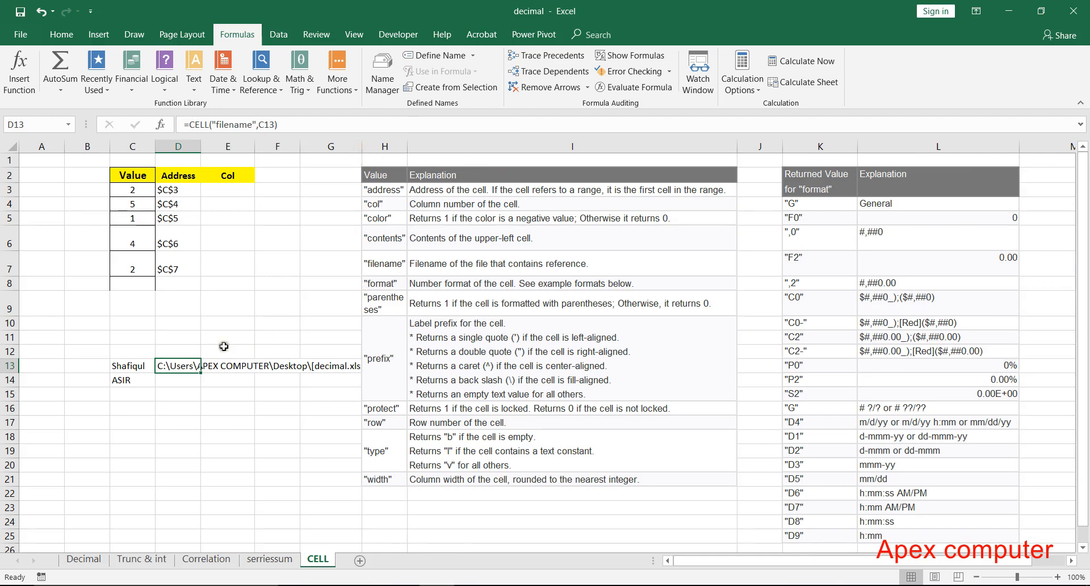
left_click(377, 309)
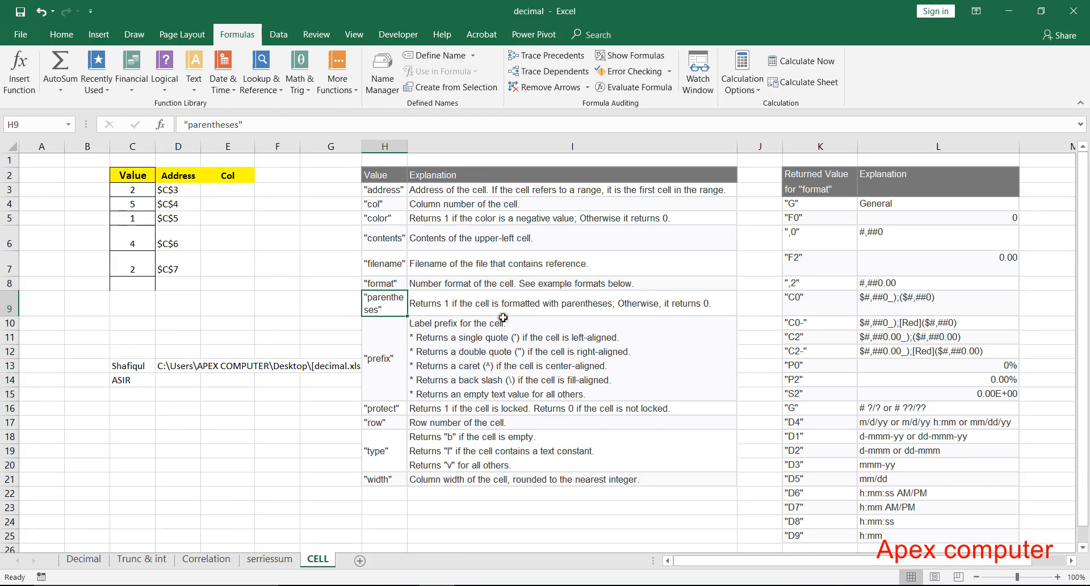
left_click(381, 360)
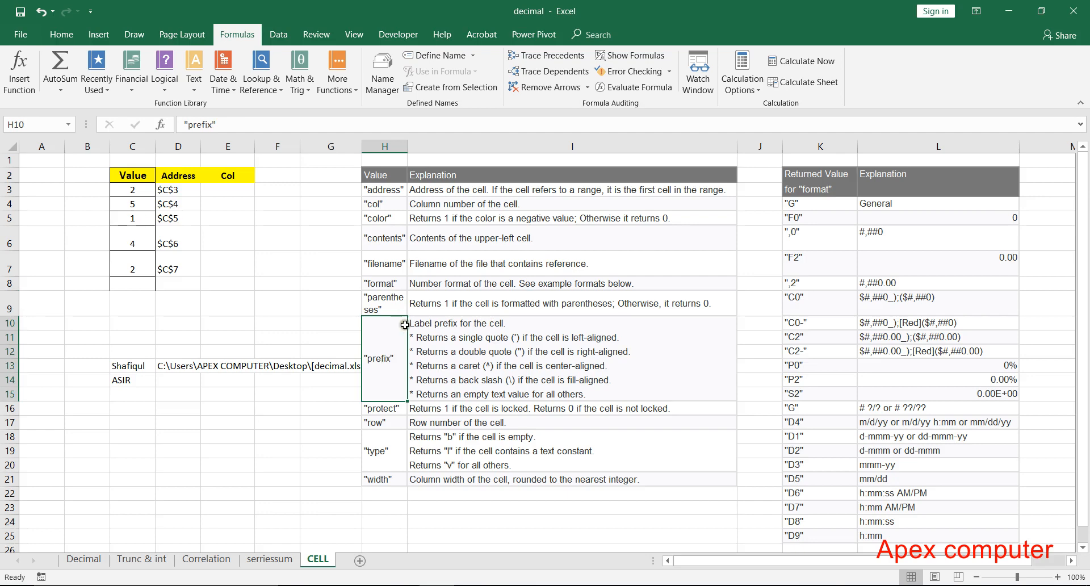
left_click(173, 366)
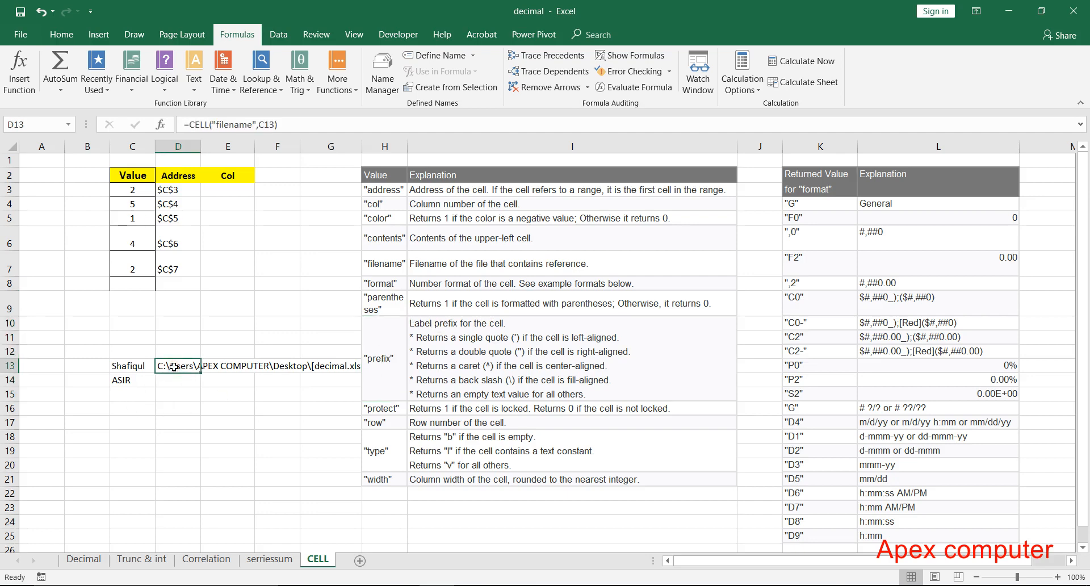
key("Delete")
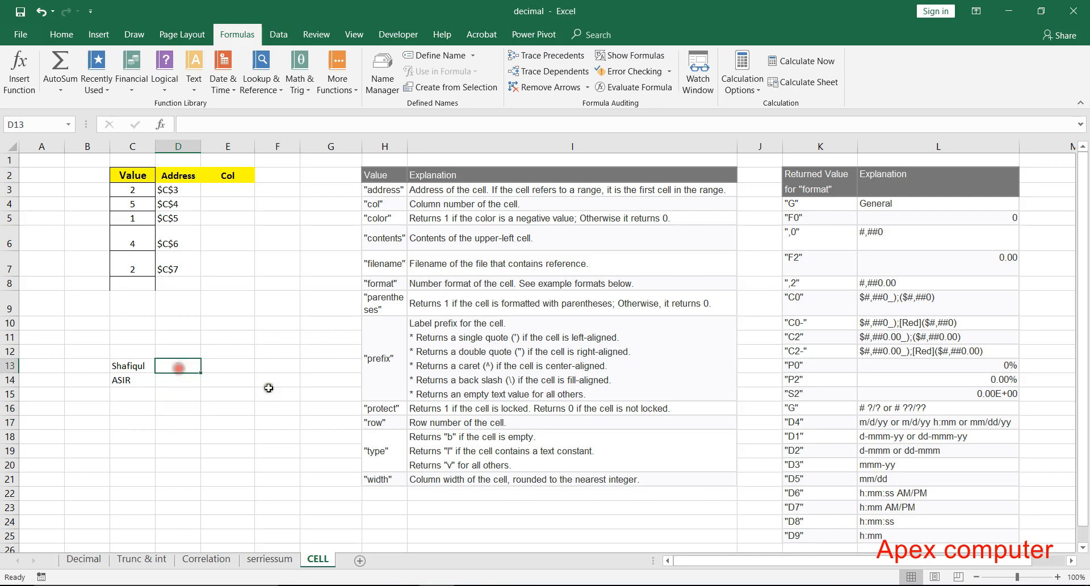
Enter =CELL("prefix",C13) in D13
type("=")
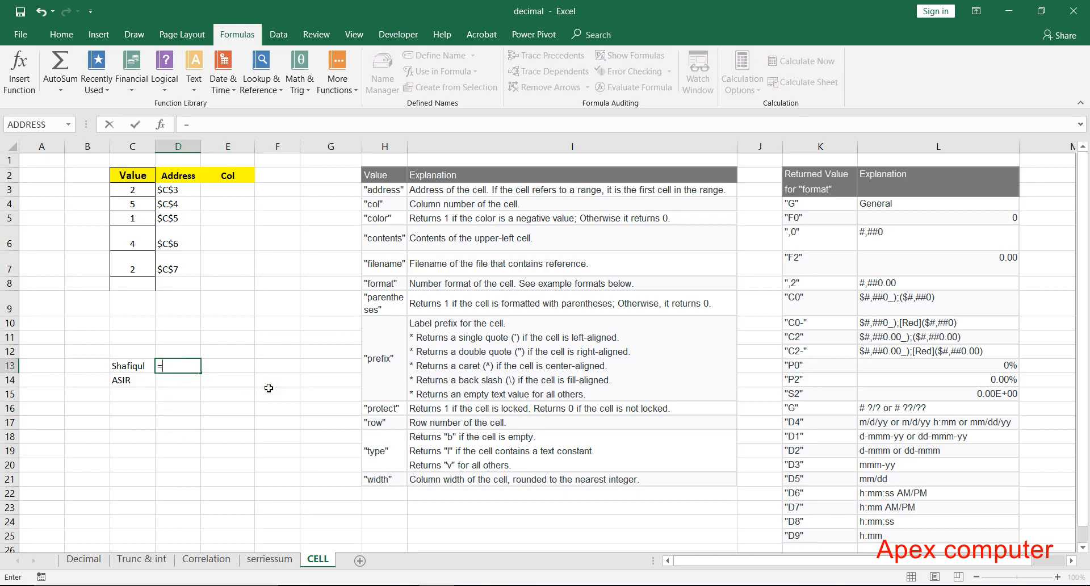
type("e")
key("BackSpace")
type("cell")
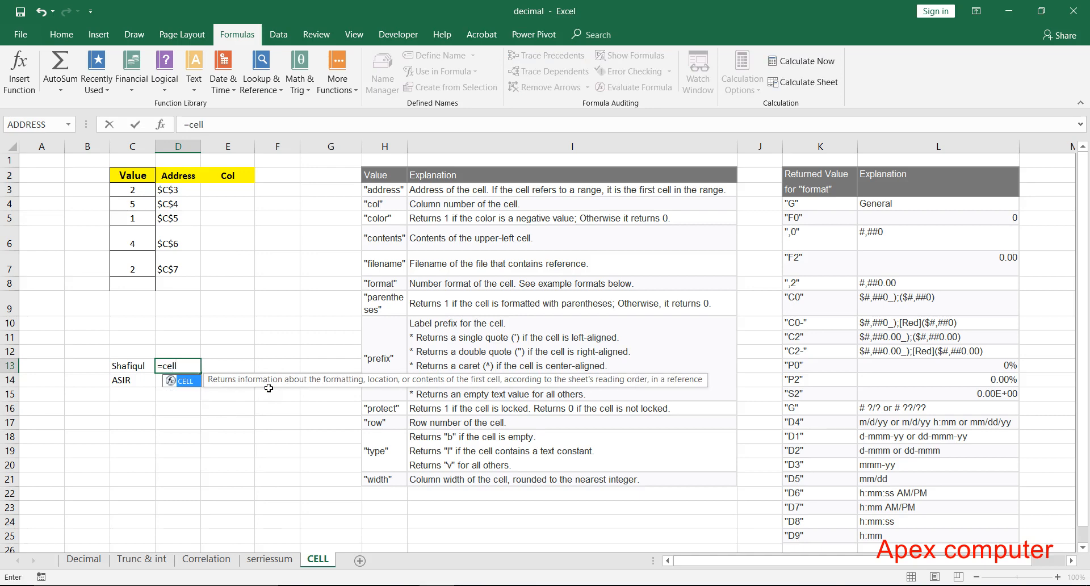
type("(")
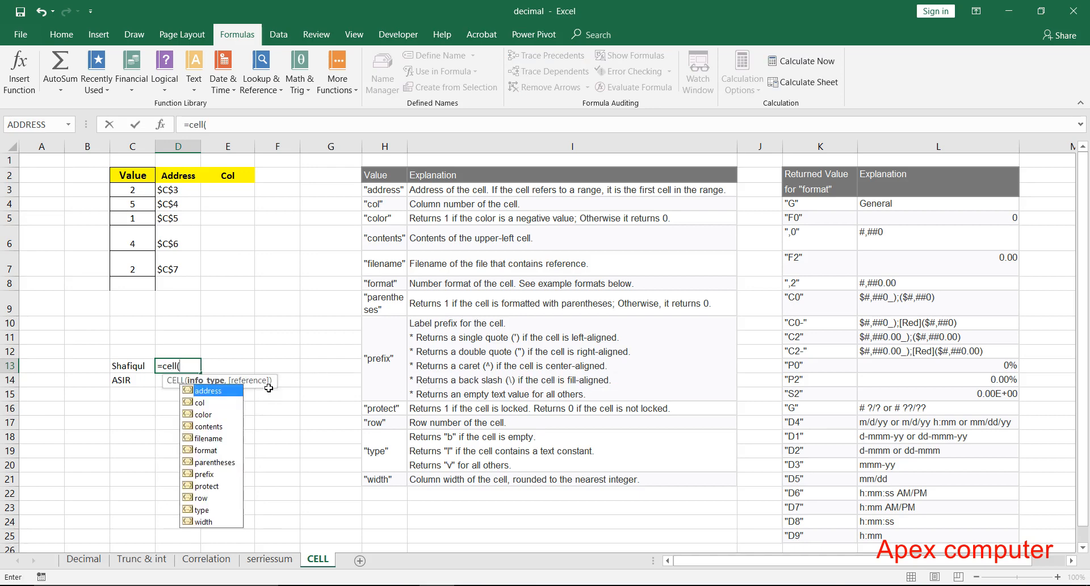
key("Down")
key("Down")
key("Down")
key("Down")
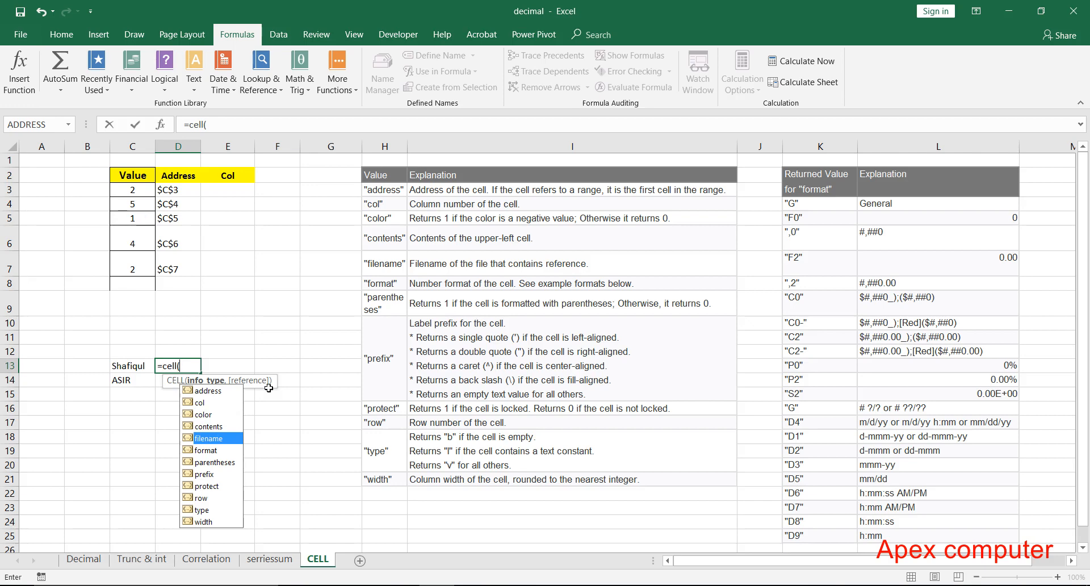
key("Down")
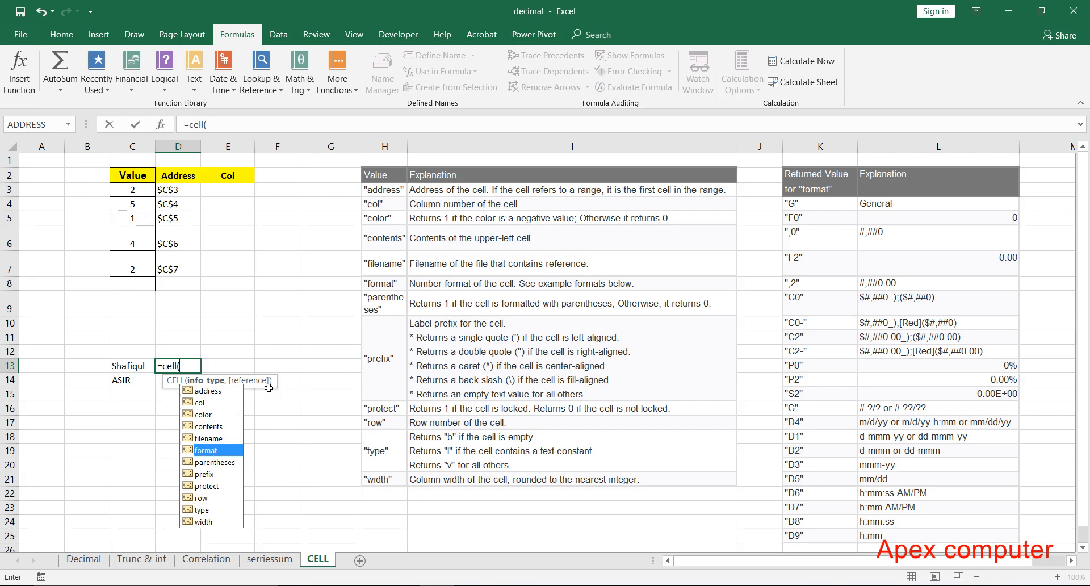
key("Down")
key("Down")
key("Tab")
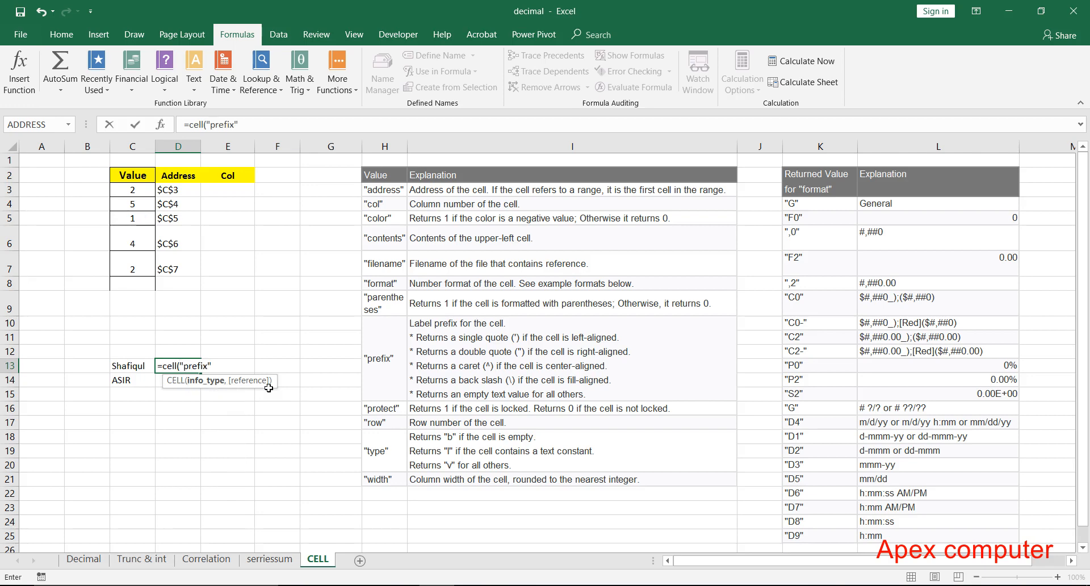
type(",")
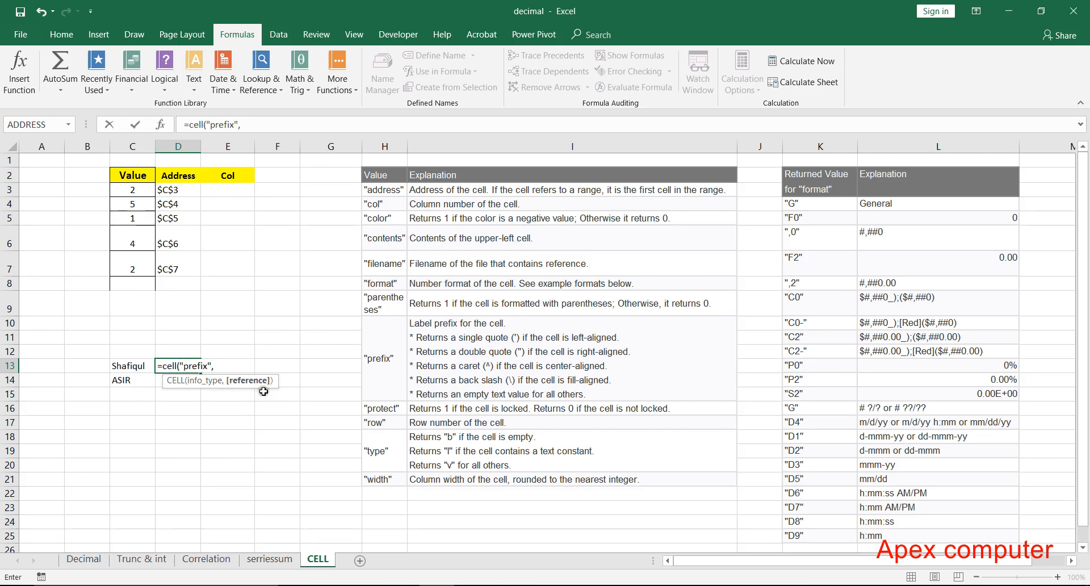
left_click(125, 367)
key("Return")
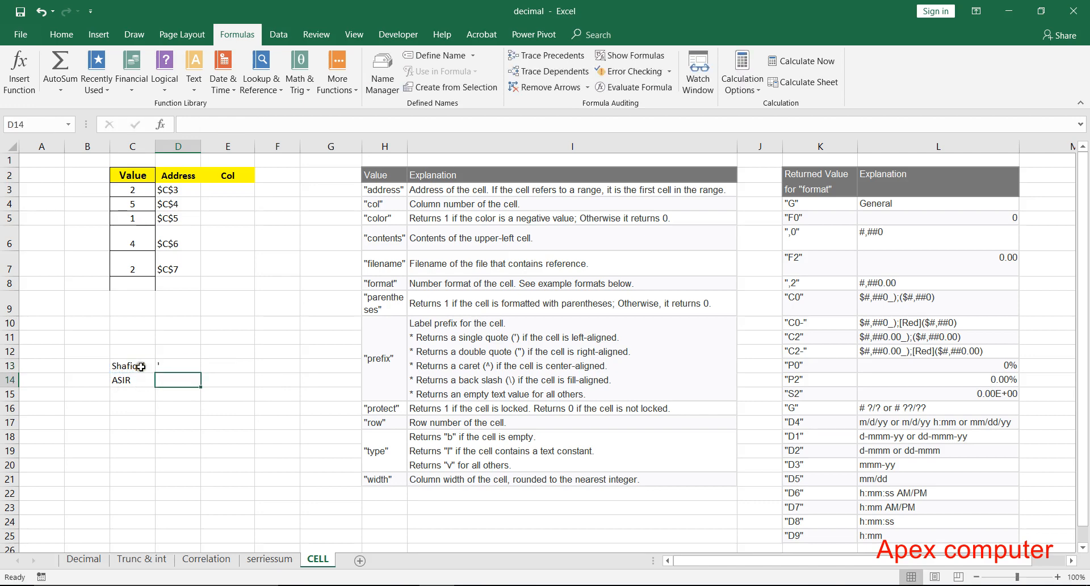
Widen column C and fill the prefix formula from D13 down to D14
left_click(180, 366)
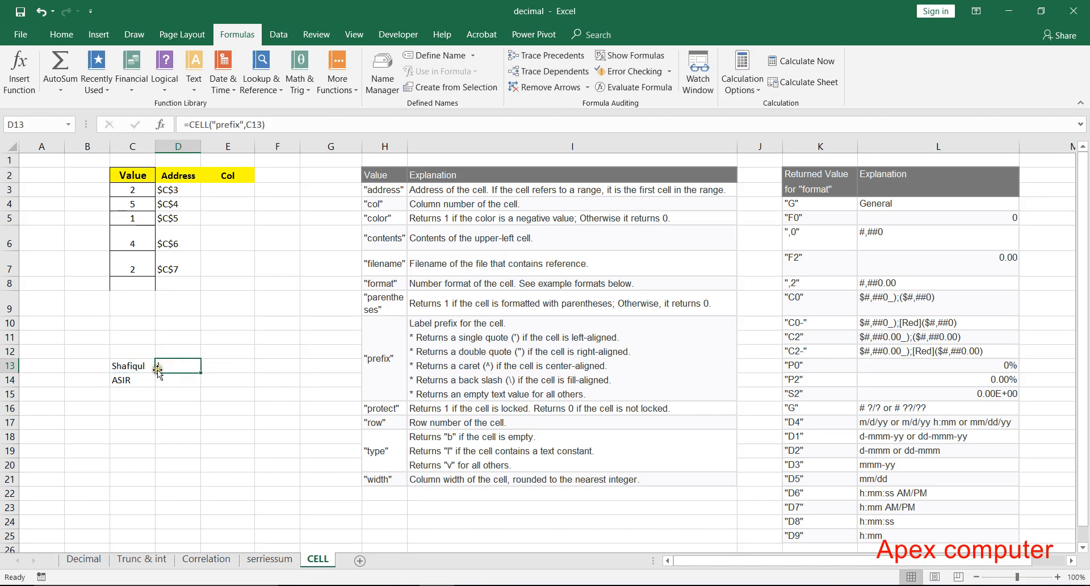
left_click_drag(155, 146, 180, 157)
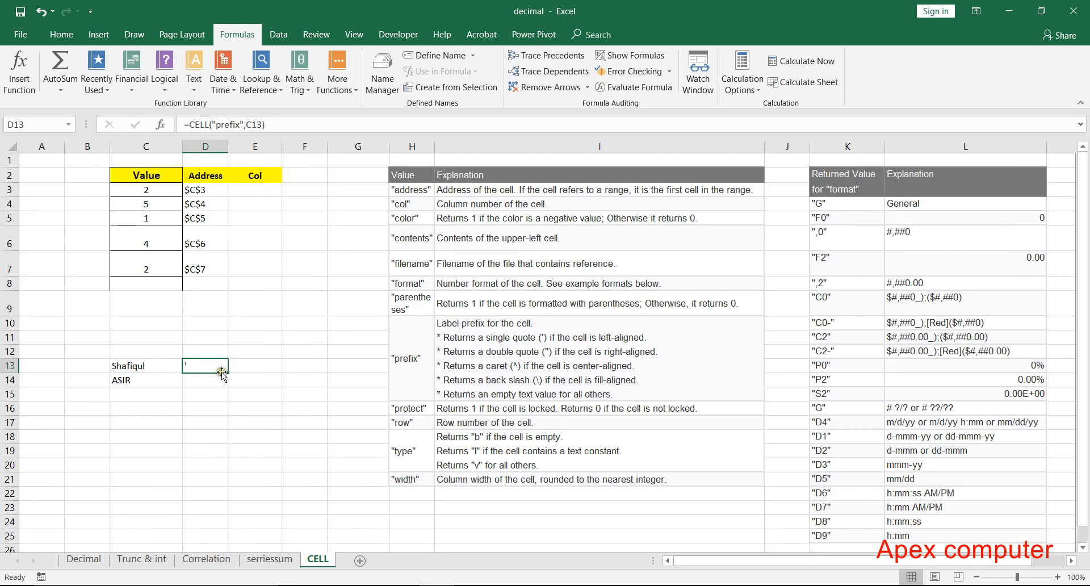
left_click_drag(228, 375, 228, 388)
Right-align the name in C13 and select the prefix formula beside it
left_click(143, 363)
left_click(60, 34)
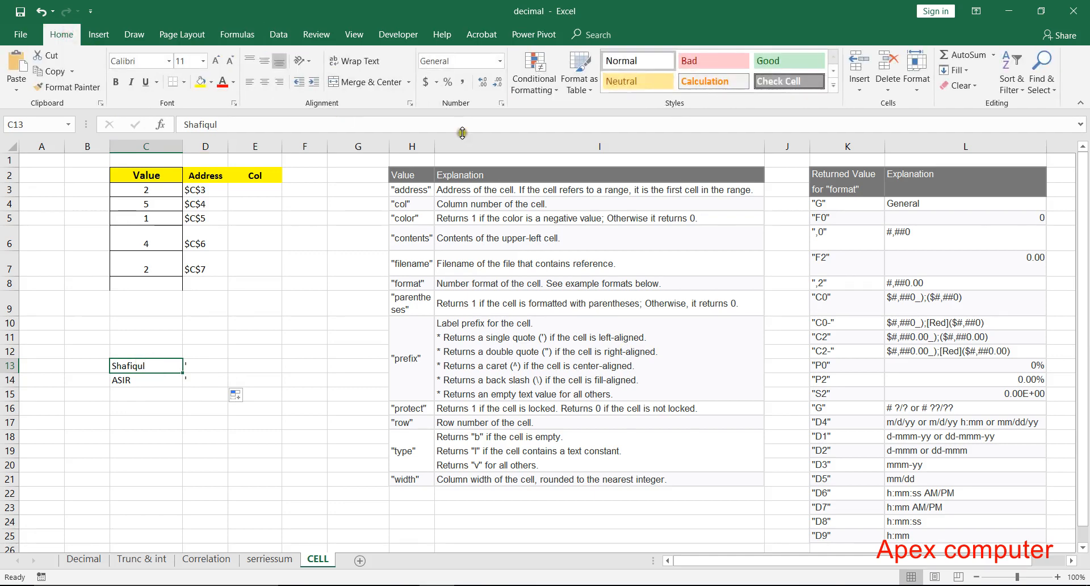
left_click(280, 81)
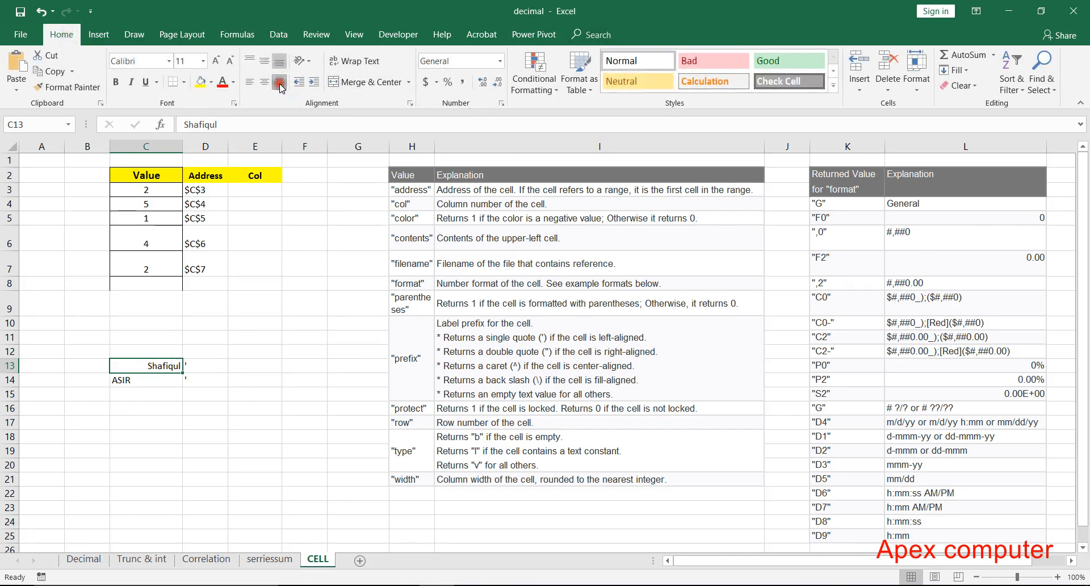
left_click(272, 311)
left_click(225, 364)
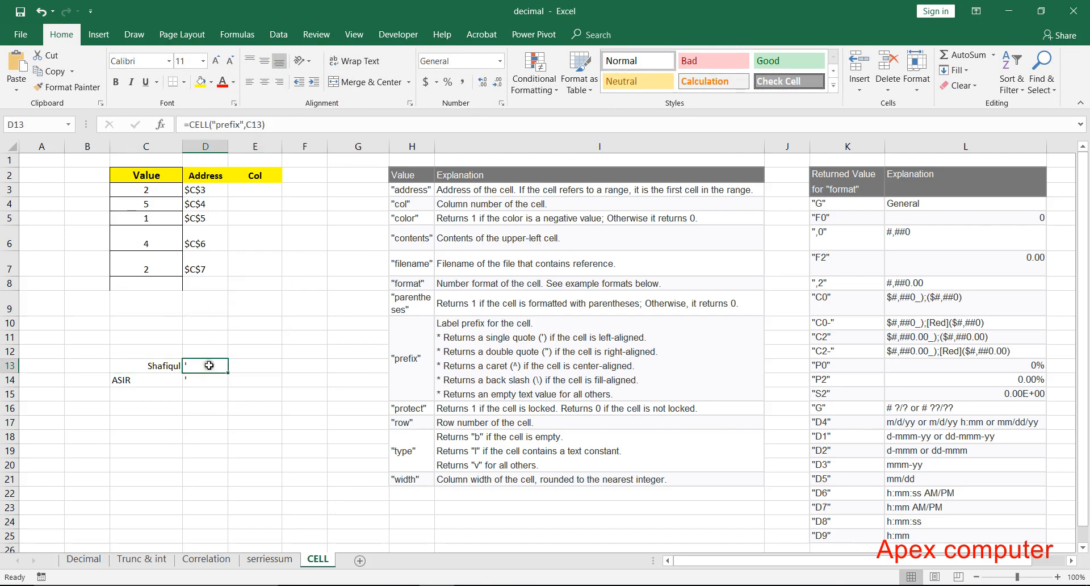
Recalculate the workbook and fill the prefix formula from D13 down to D14 again
left_click(100, 35)
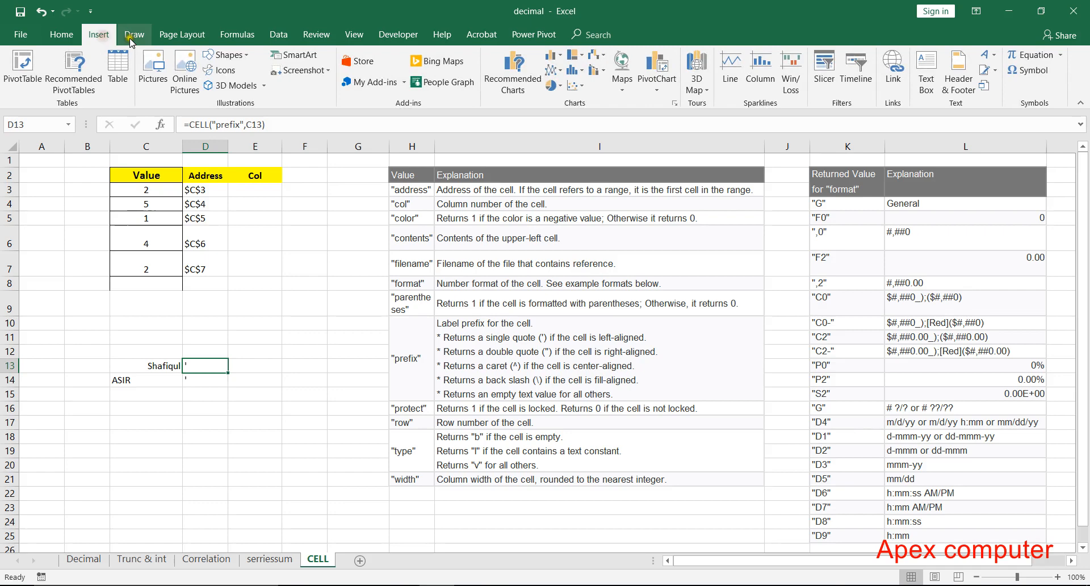
left_click(255, 36)
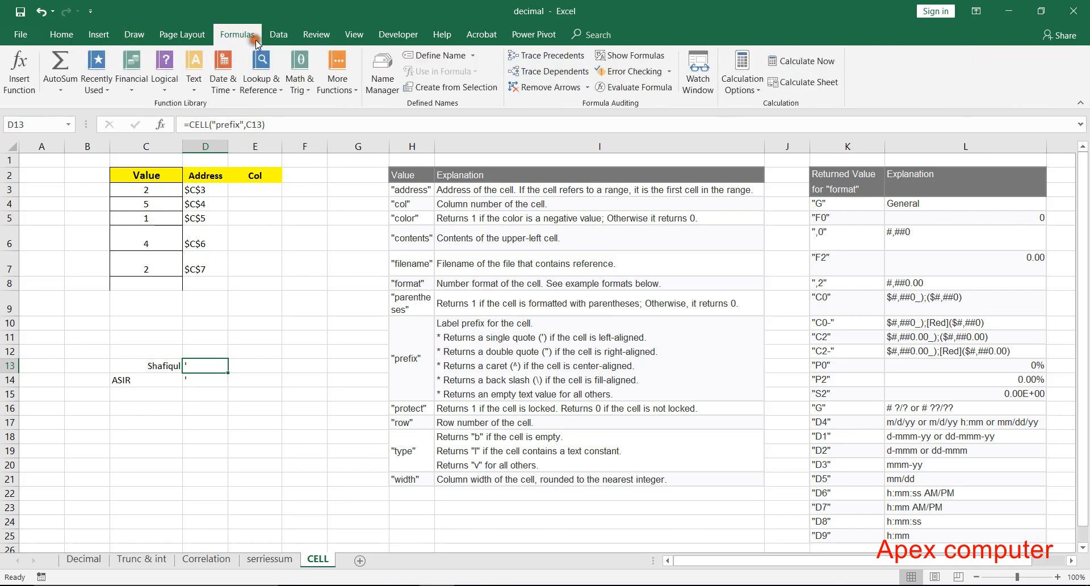
left_click(820, 62)
left_click_drag(229, 376, 229, 386)
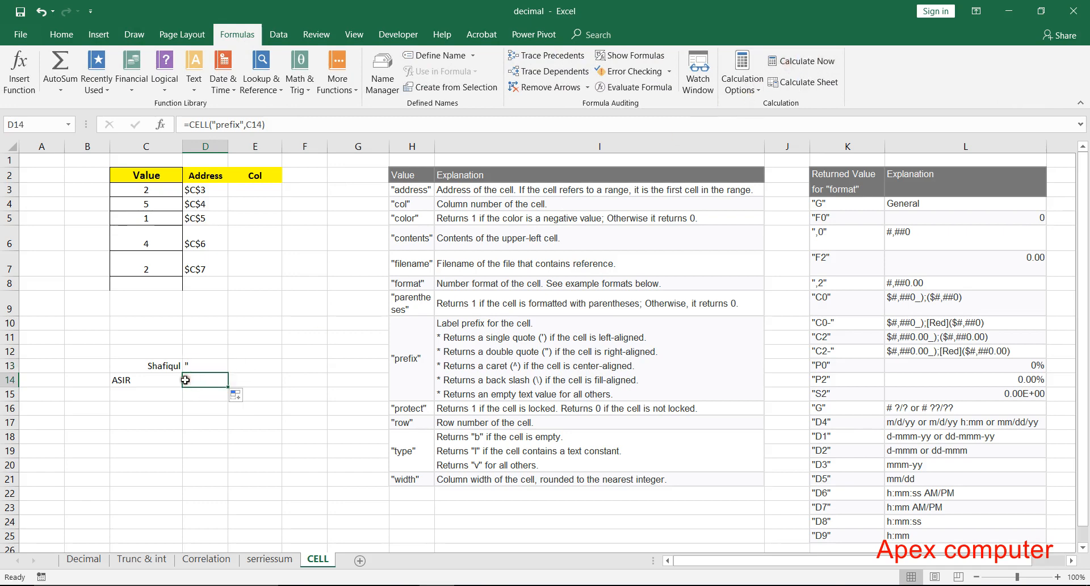
Right-align the name in C14, recalculate its prefix formula, and select the right-aligned prefix explanation in I12
left_click(143, 381)
left_click(62, 35)
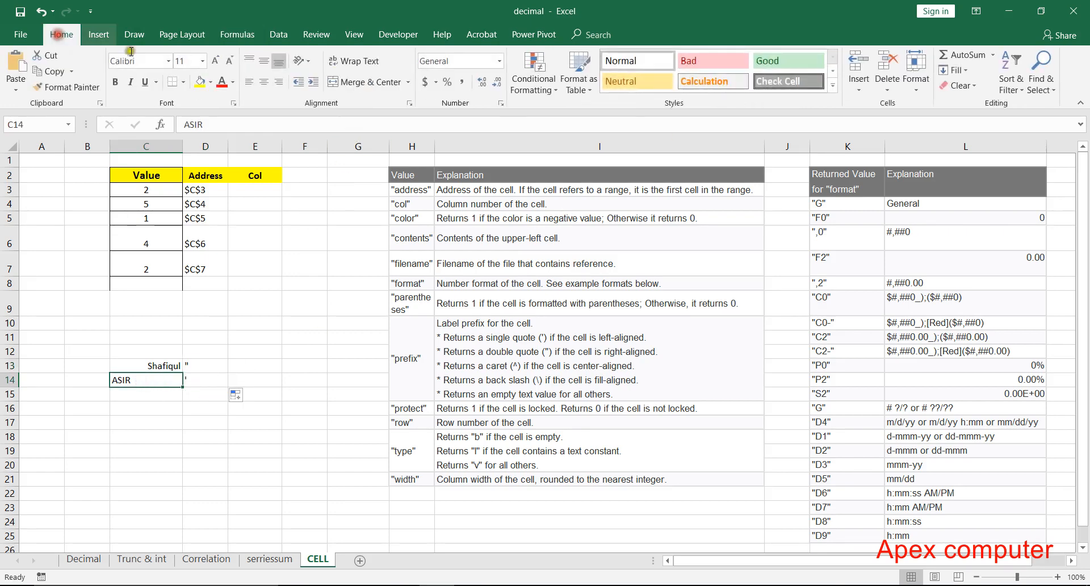
left_click(279, 82)
left_click(202, 380)
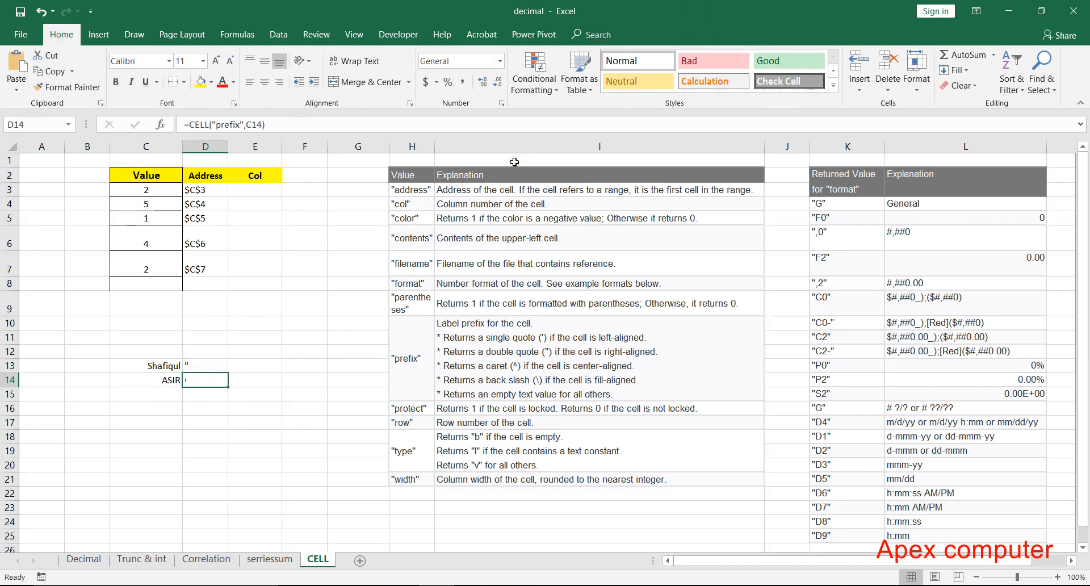
left_click(551, 353)
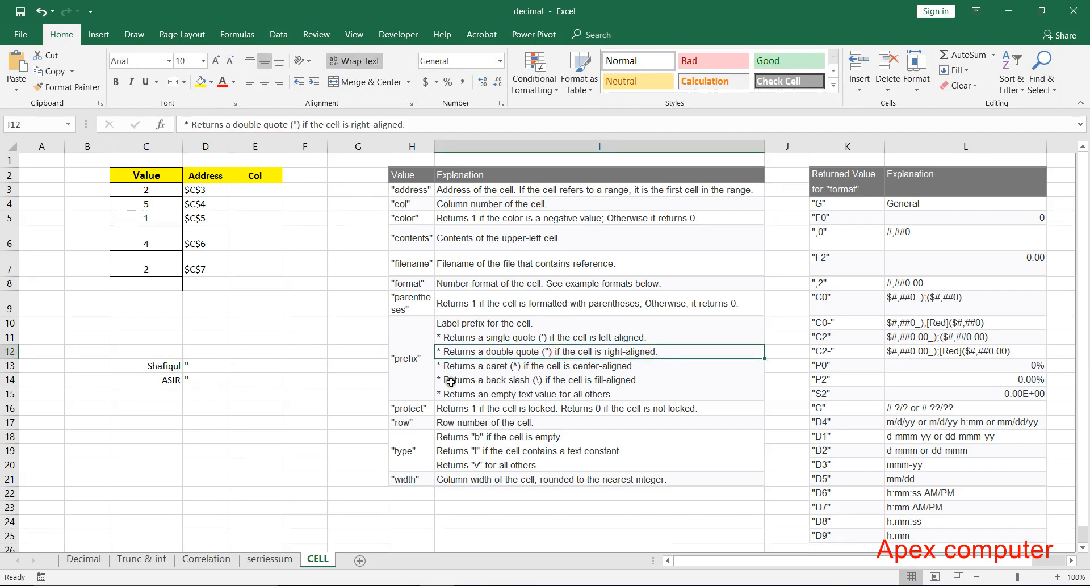
Center the names in C13:C14 and recalculate the prefix formulas, dismissing the spelling check
left_click_drag(143, 367, 149, 382)
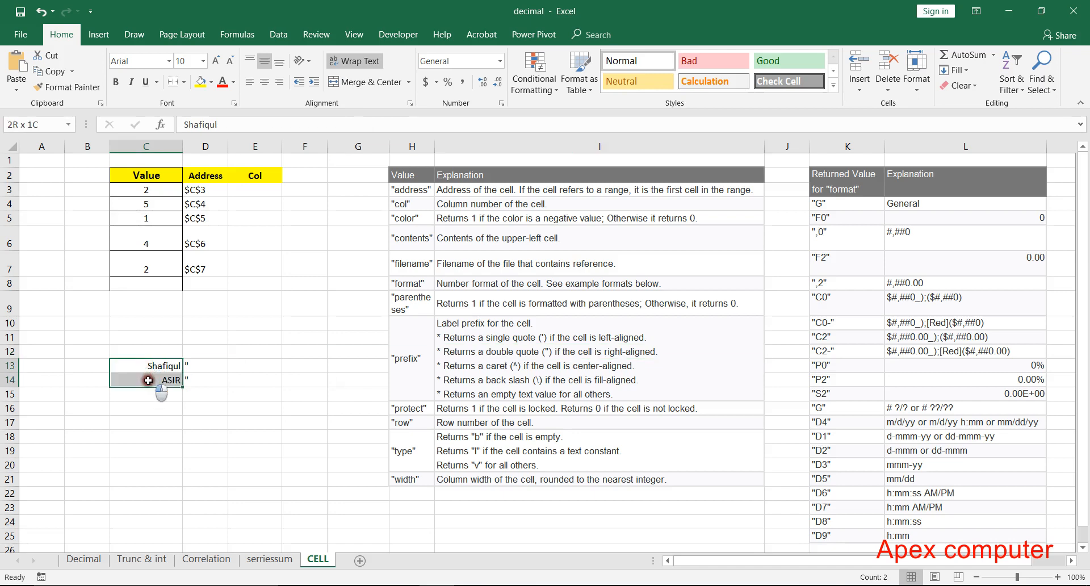
left_click(265, 84)
left_click(211, 366)
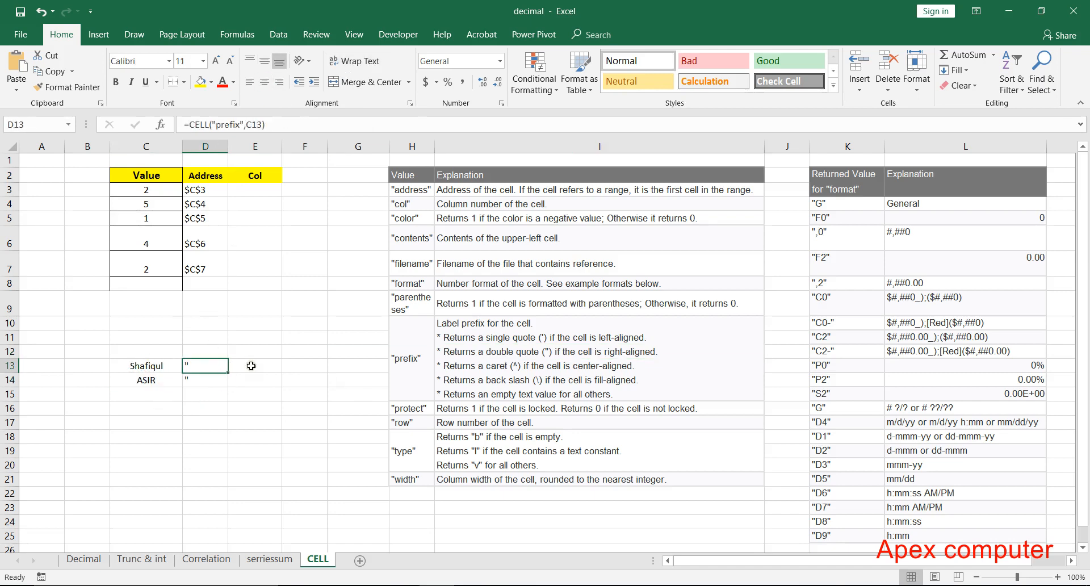
key("F7")
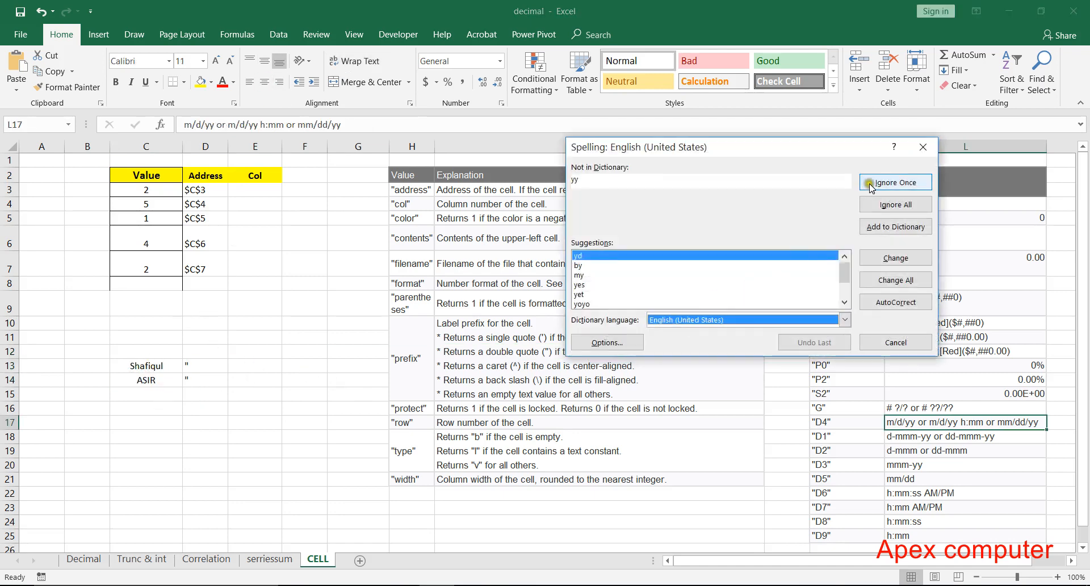
left_click(923, 149)
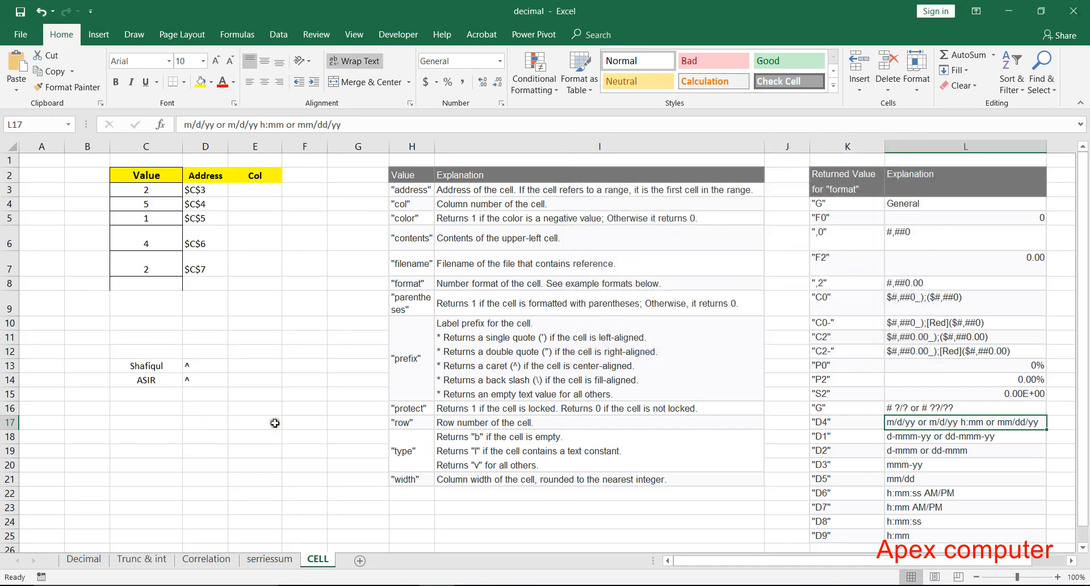
Check the "prefix", "format" and "protect" entries in the info type table and delete the prefix formulas from D13:D14
left_click(199, 366)
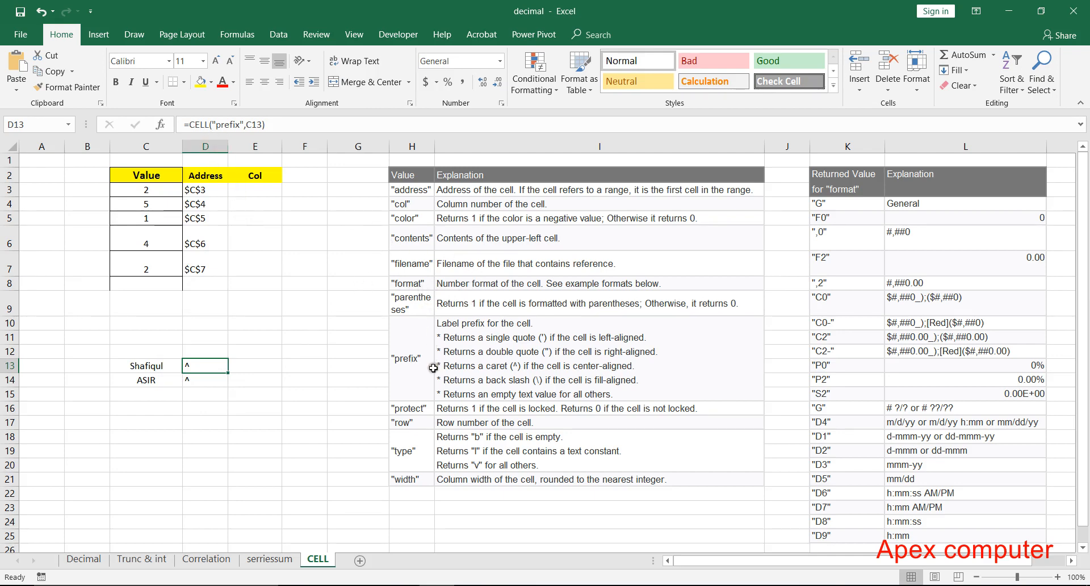
left_click(406, 359)
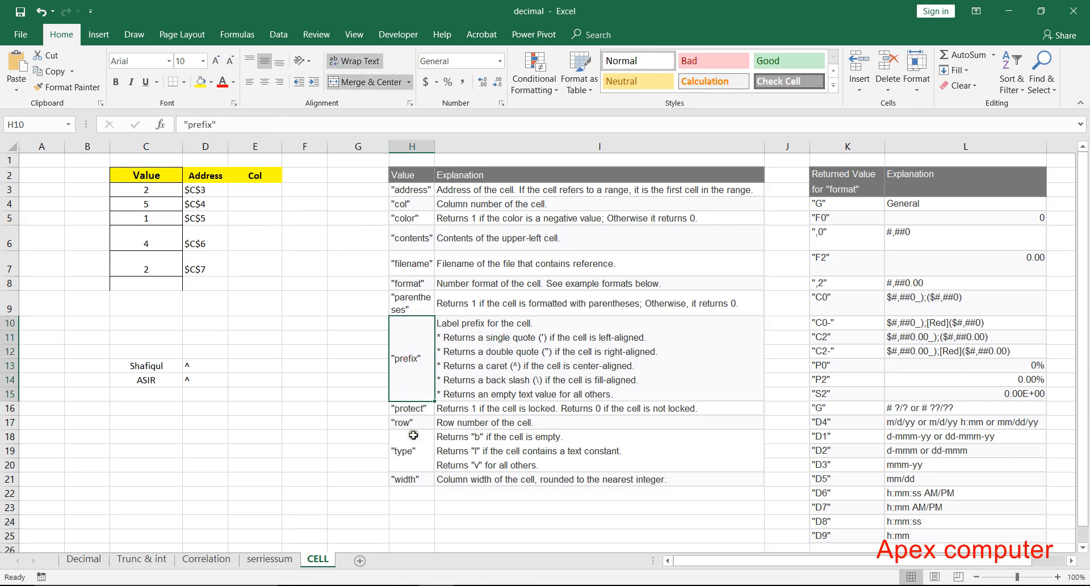
left_click(411, 285)
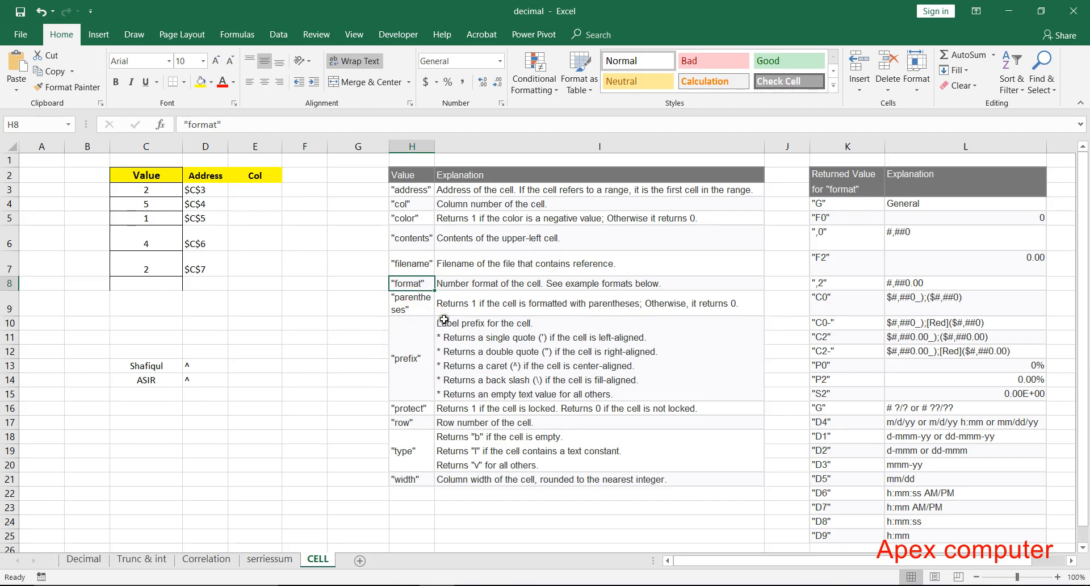
left_click(414, 410)
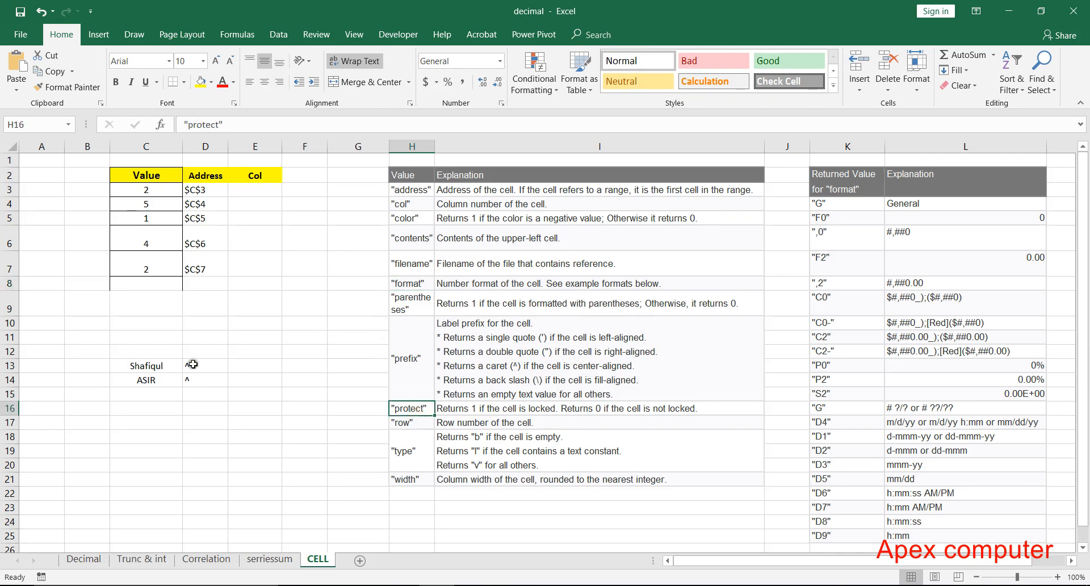
left_click_drag(193, 364, 199, 378)
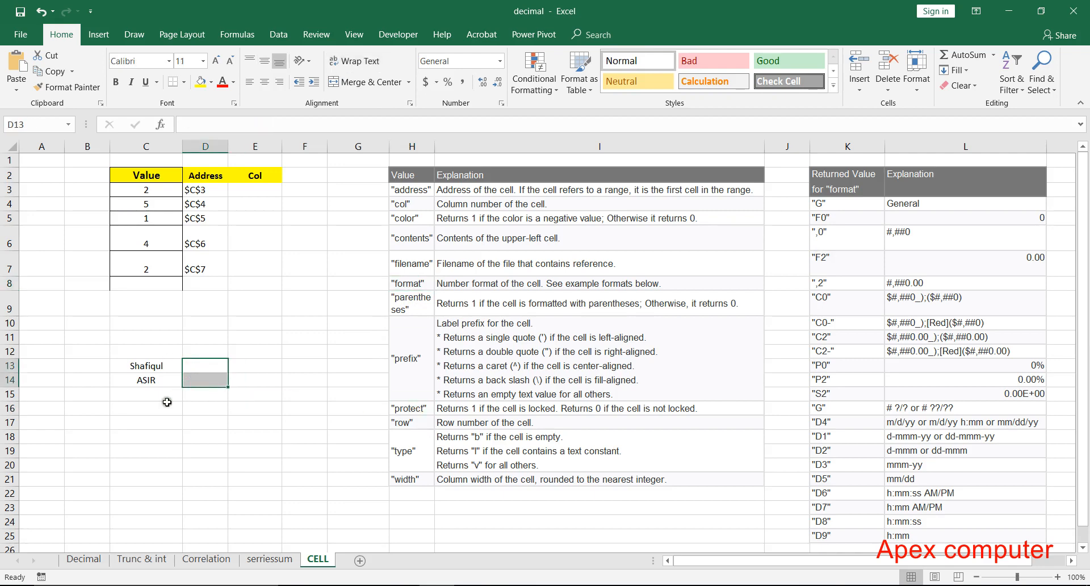
key("Delete")
Set the name cell C13 to Locked in its cell protection settings
left_click(154, 368)
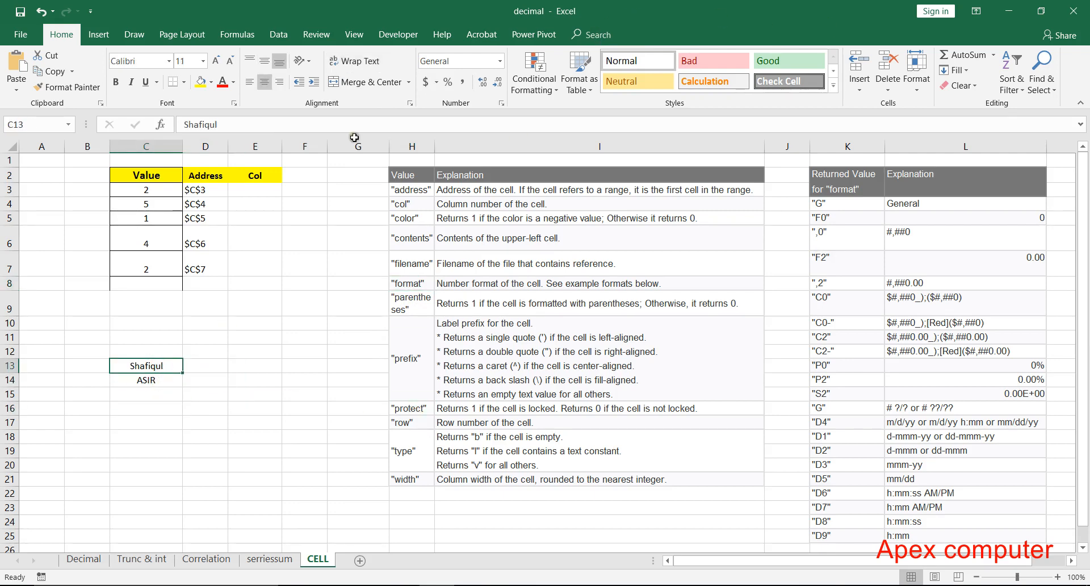
left_click(315, 35)
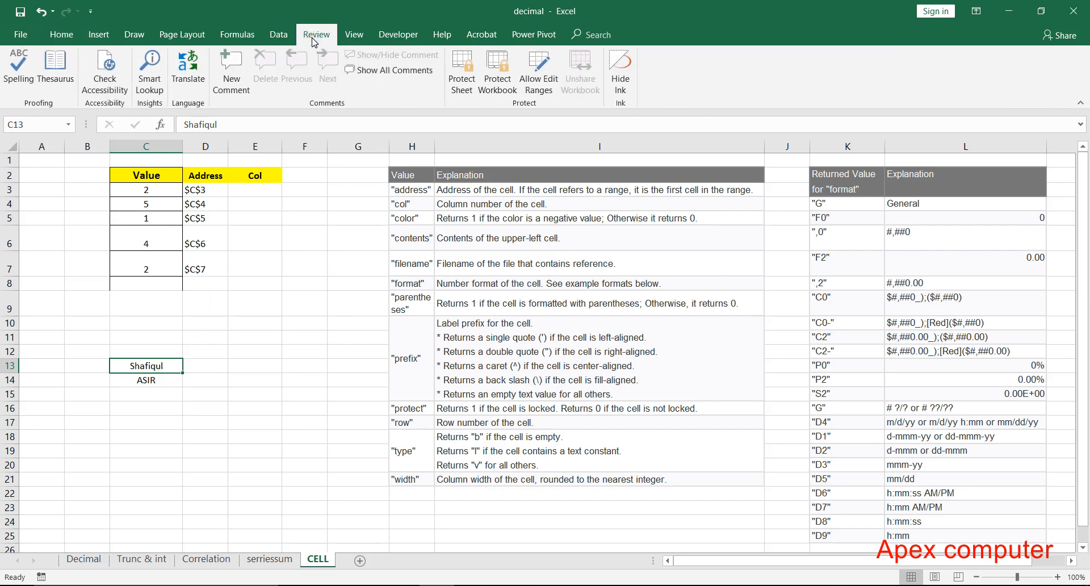
left_click(61, 35)
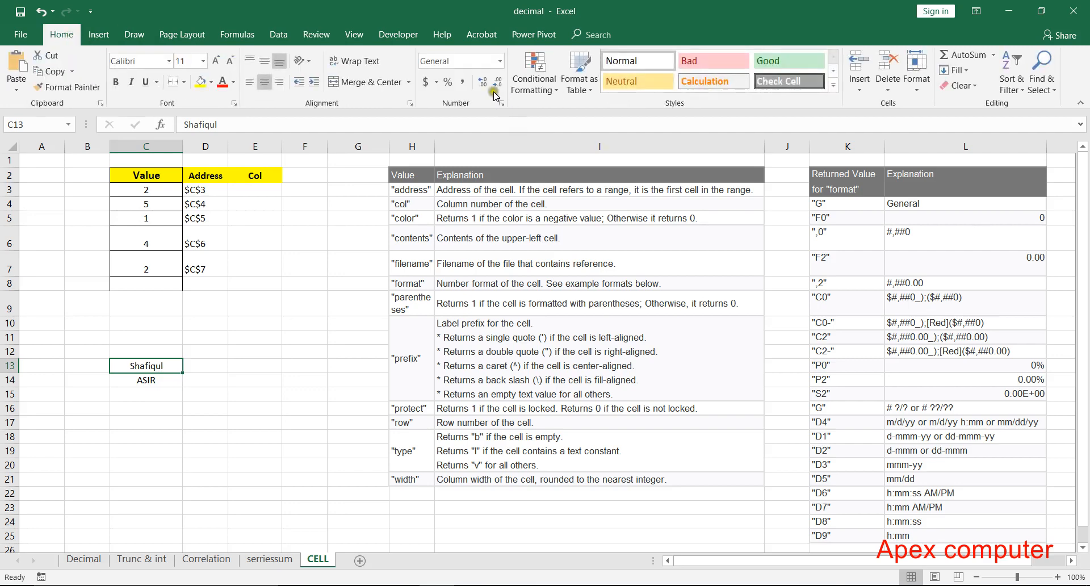
left_click(503, 103)
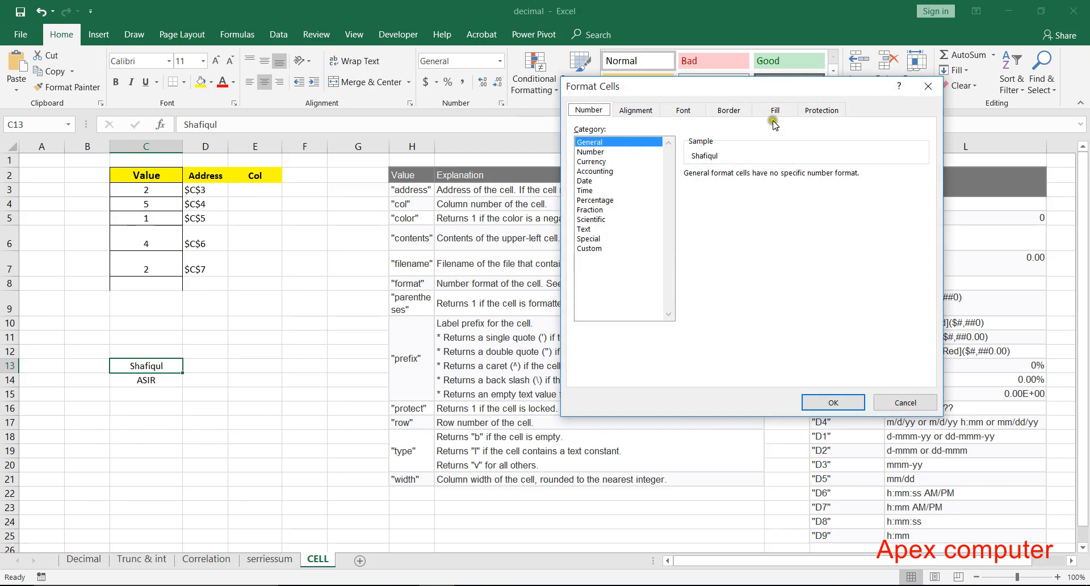
left_click(822, 110)
left_click(579, 130)
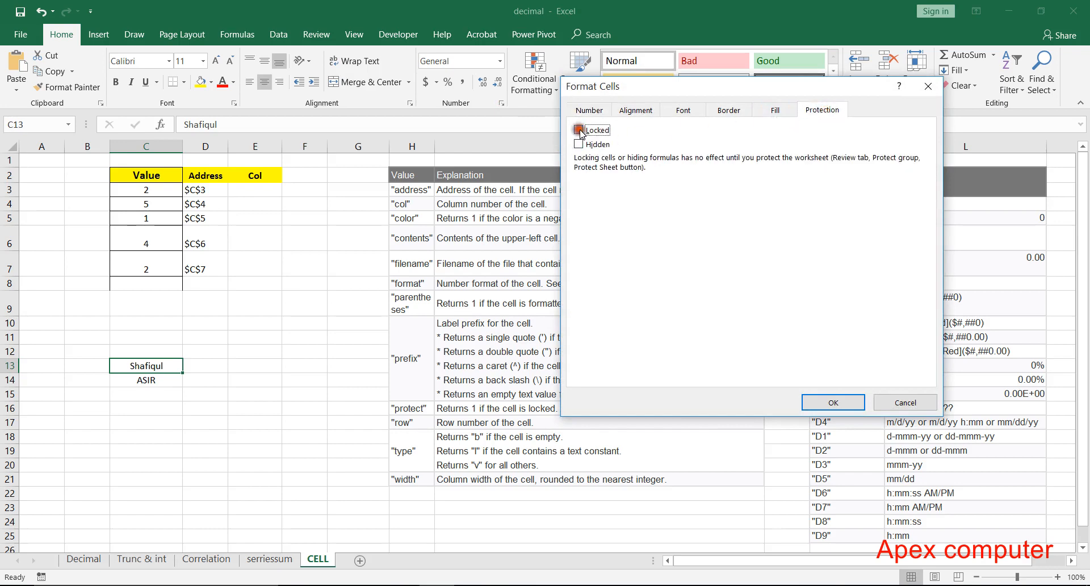
left_click(833, 402)
Turn off the Locked protection setting for the name cell C14
left_click(210, 366)
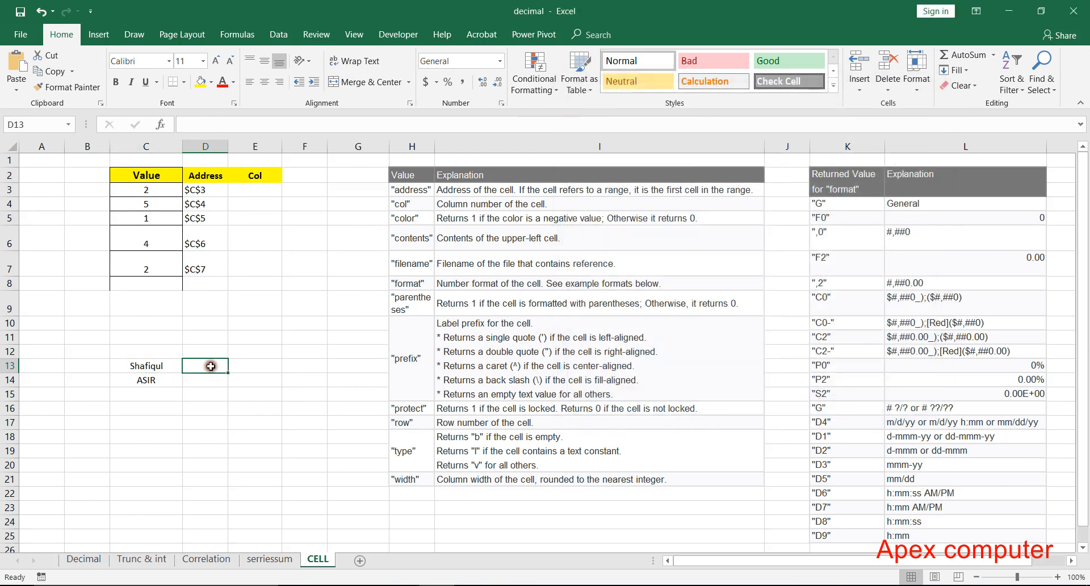
left_click(164, 366)
left_click(156, 382)
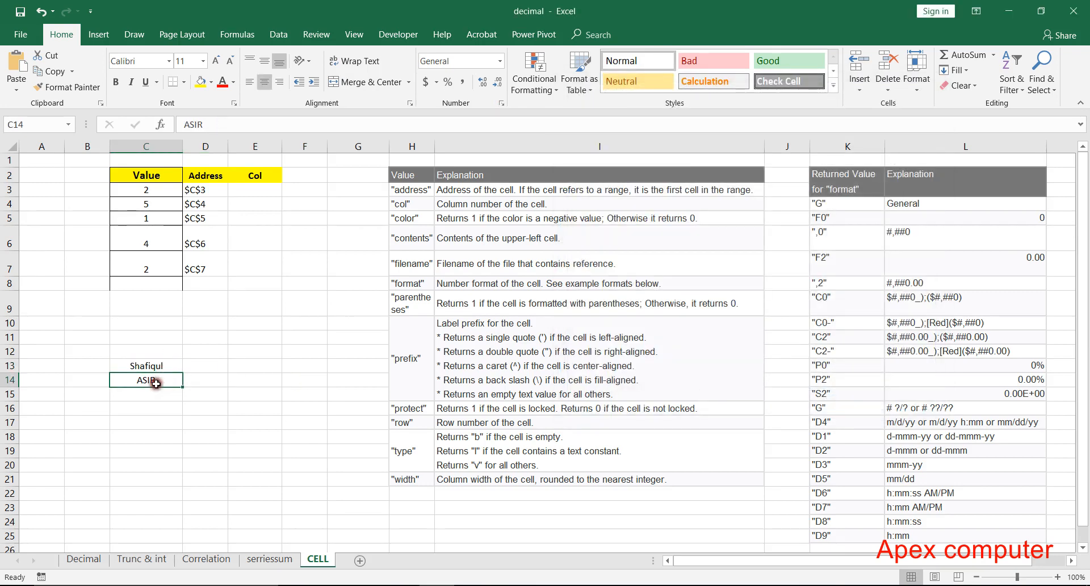
left_click(501, 106)
left_click(832, 110)
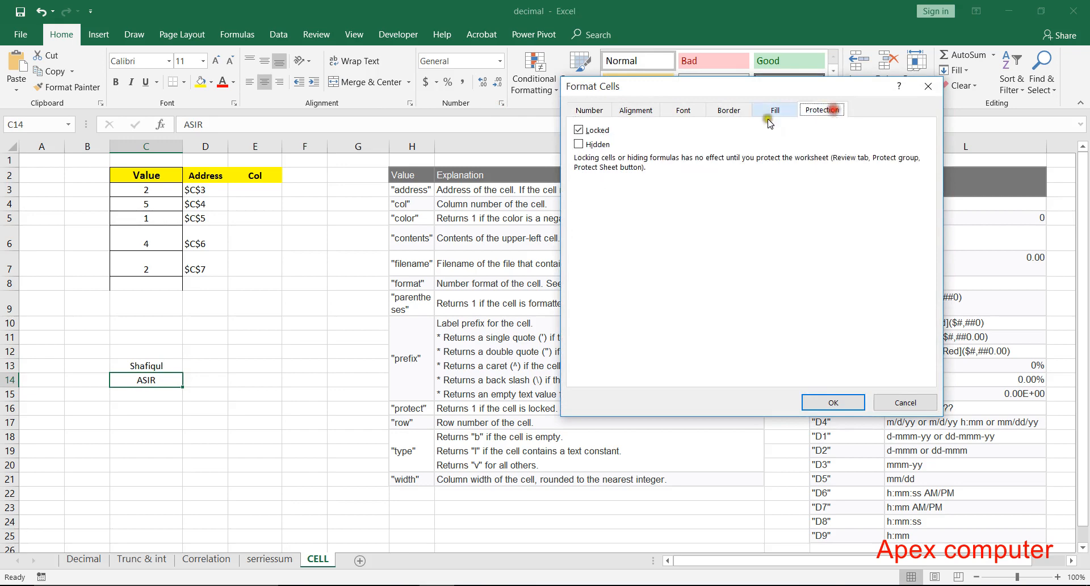
left_click(588, 134)
left_click(833, 402)
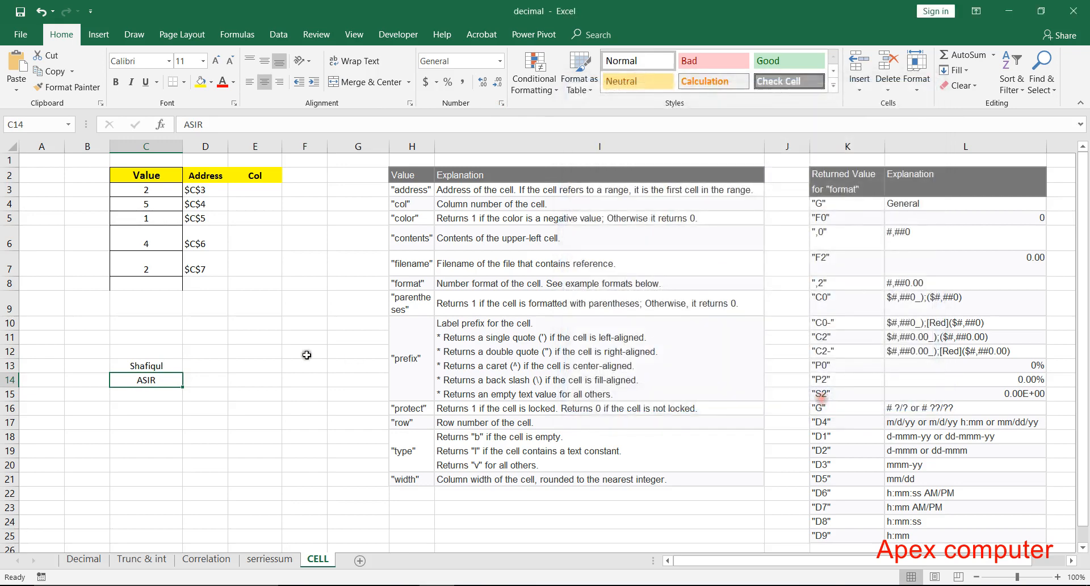
Enter =CELL("protect",C13) in D13 and fill the formula down to D14
left_click(213, 365)
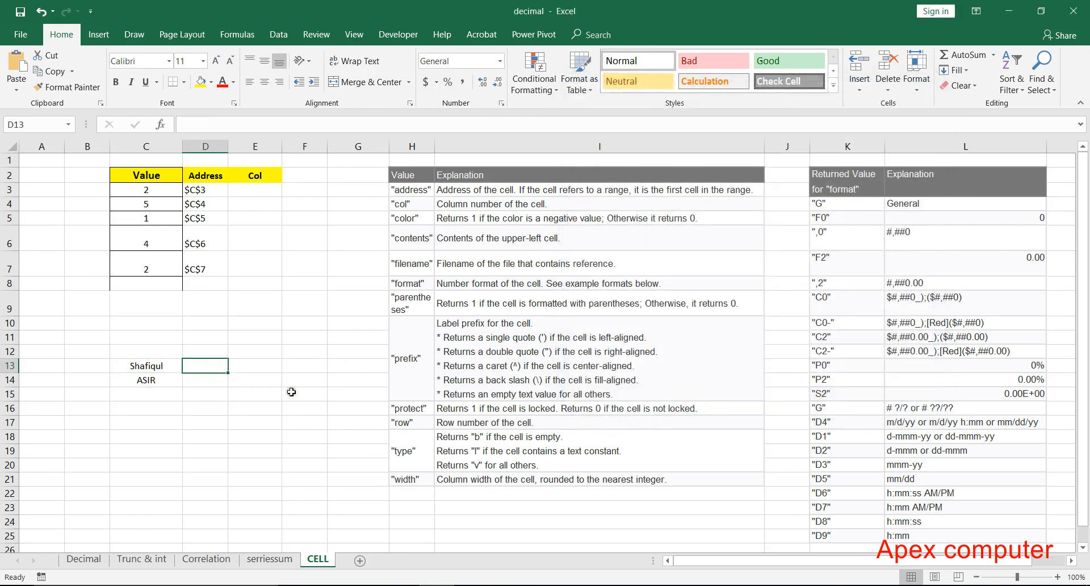
type("=")
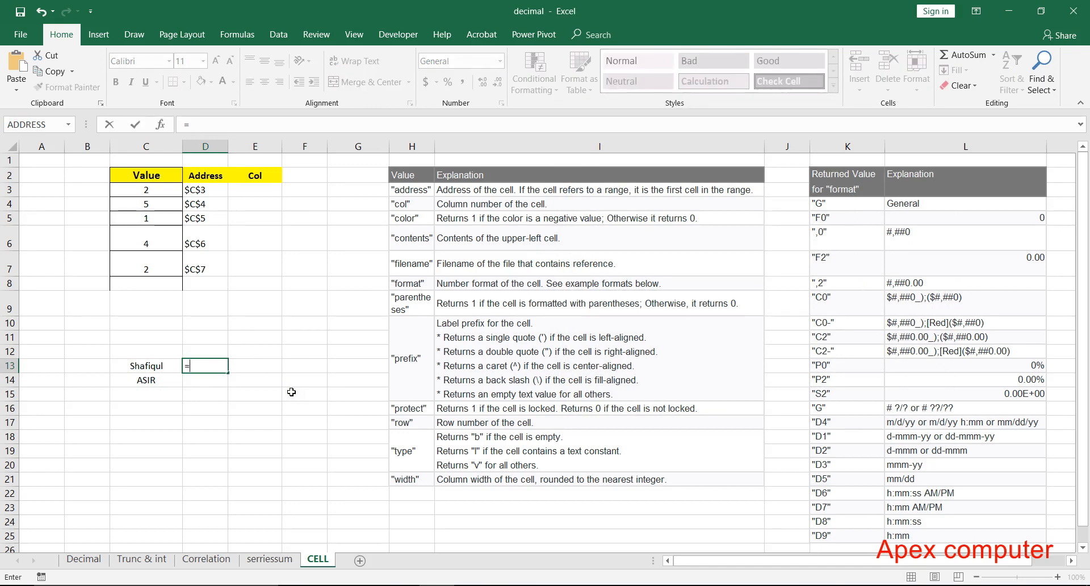
type("cell")
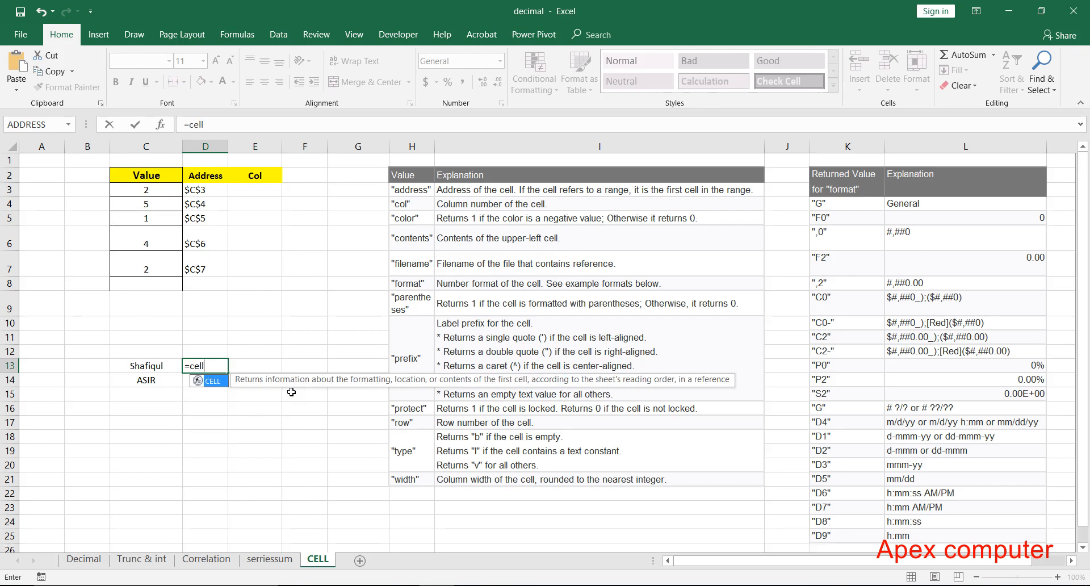
key("Tab")
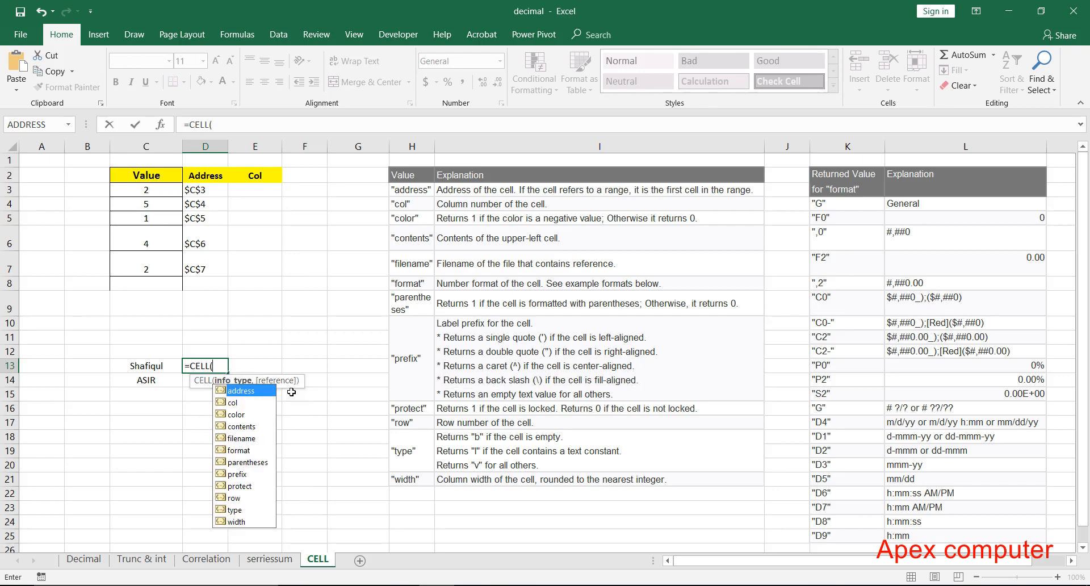
key("Down")
key("Down")
key("Down")
key("Down")
key("Down")
key("Down")
key("Down")
key("Down")
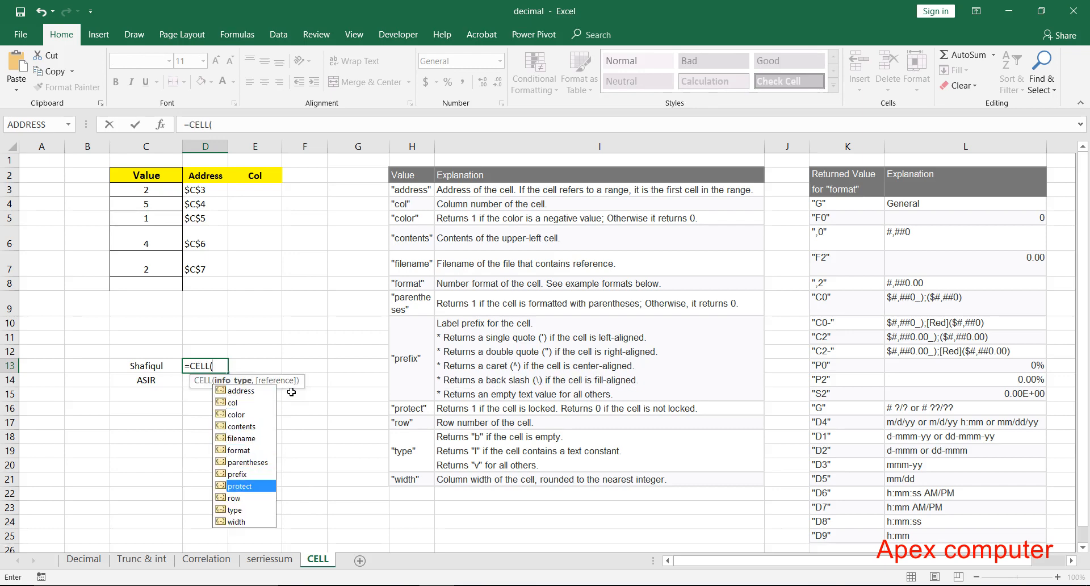
key("Tab")
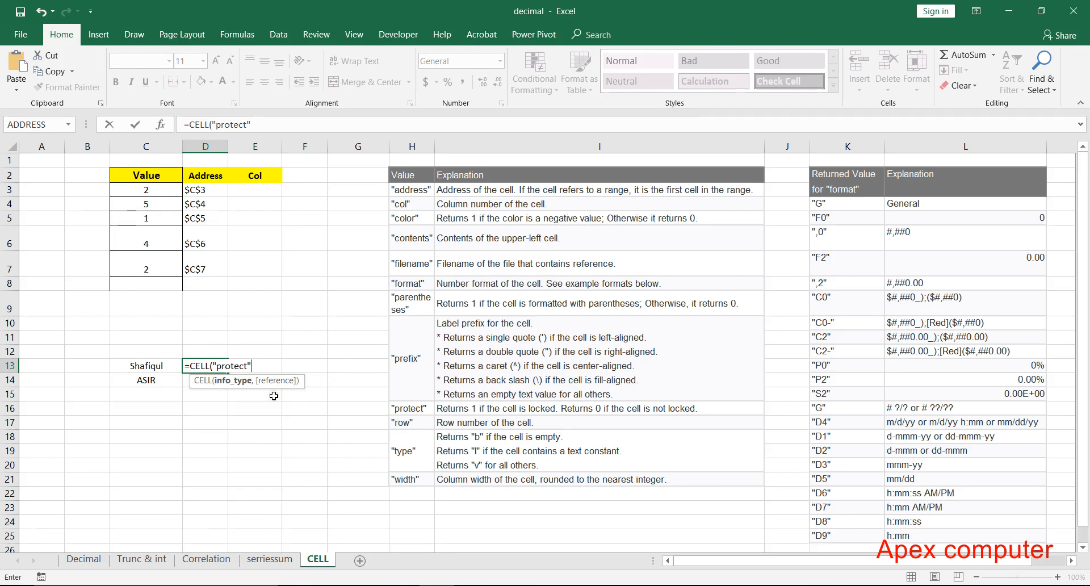
type(",")
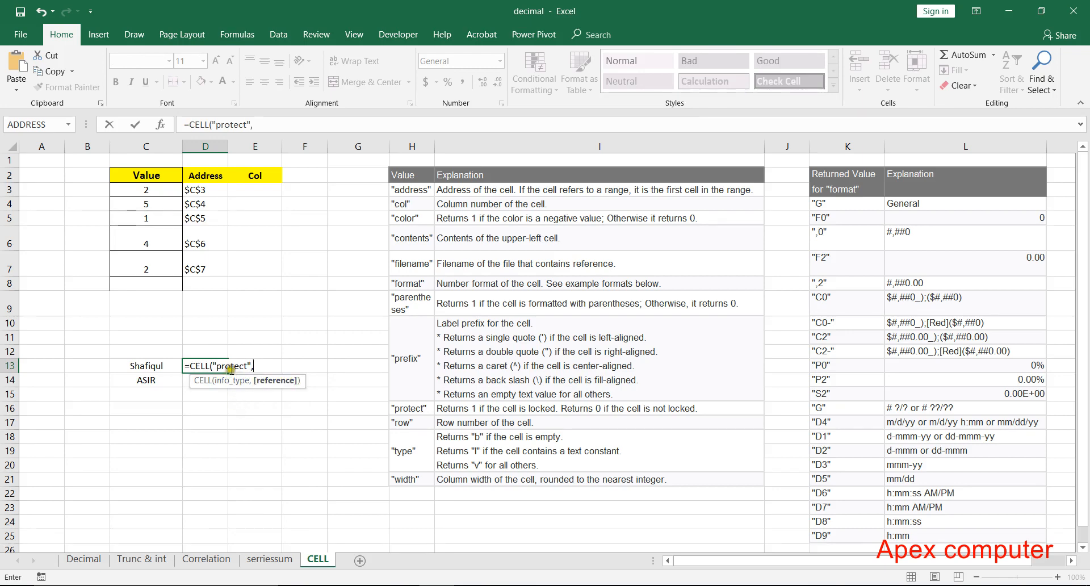
left_click(155, 367)
key("Return")
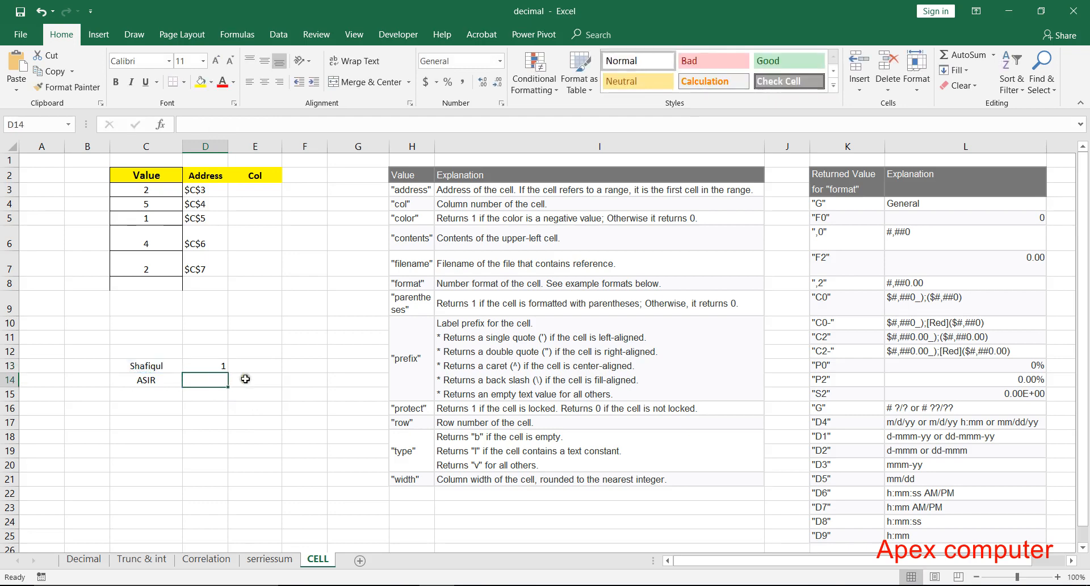
left_click(210, 366)
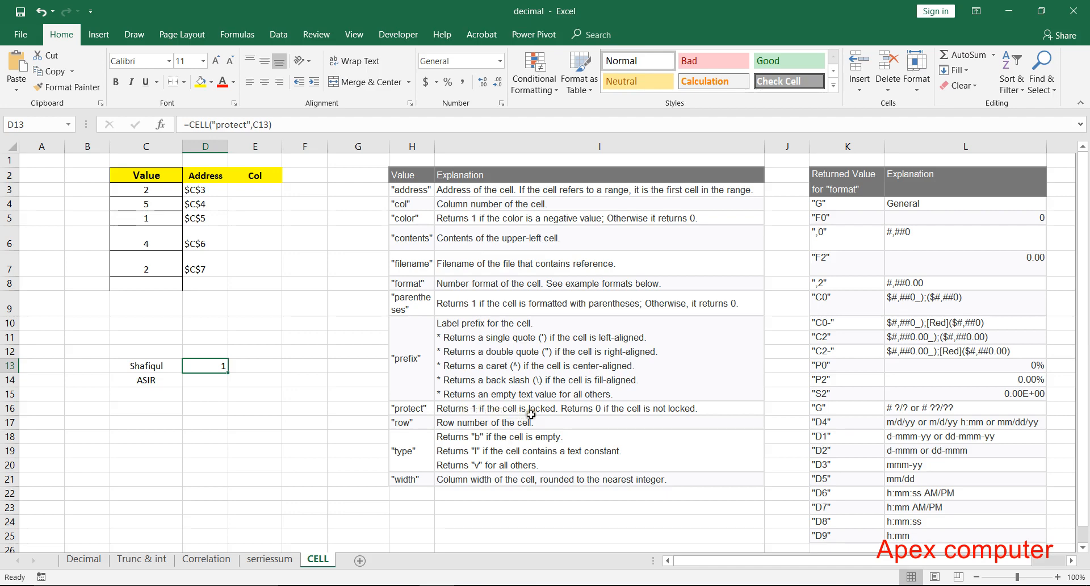
left_click_drag(228, 374, 227, 382)
Compare the Locked protection settings of C13 and C14 with the protect formulas in D13:D14
left_click(136, 364)
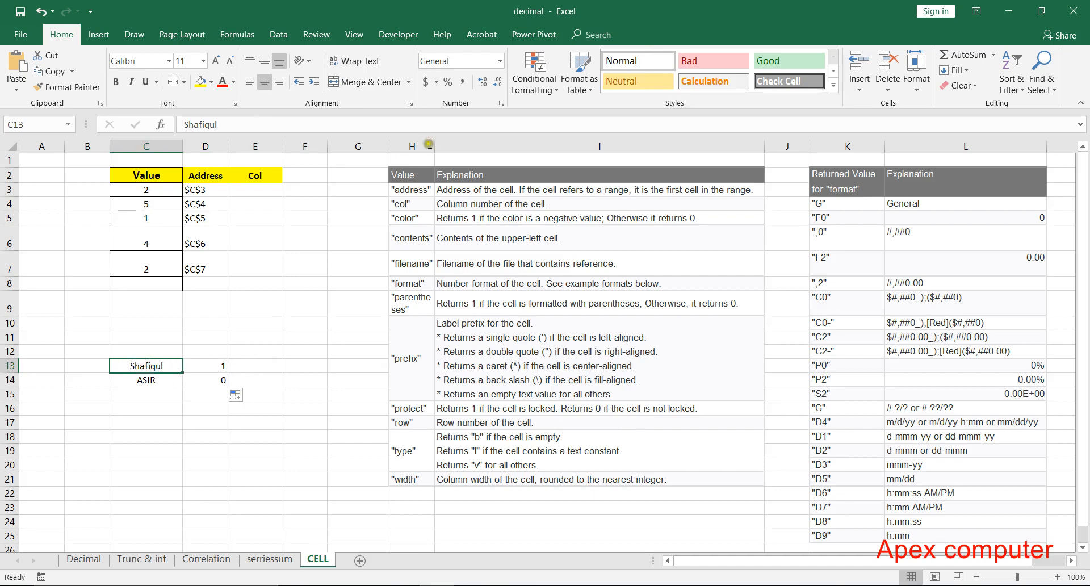
left_click(502, 103)
left_click(846, 112)
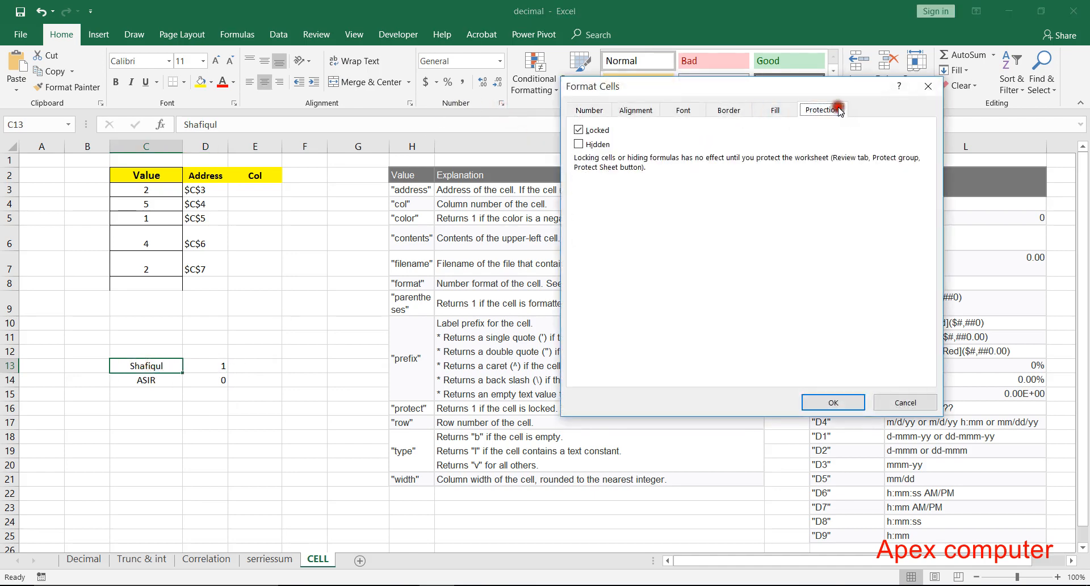
left_click(920, 86)
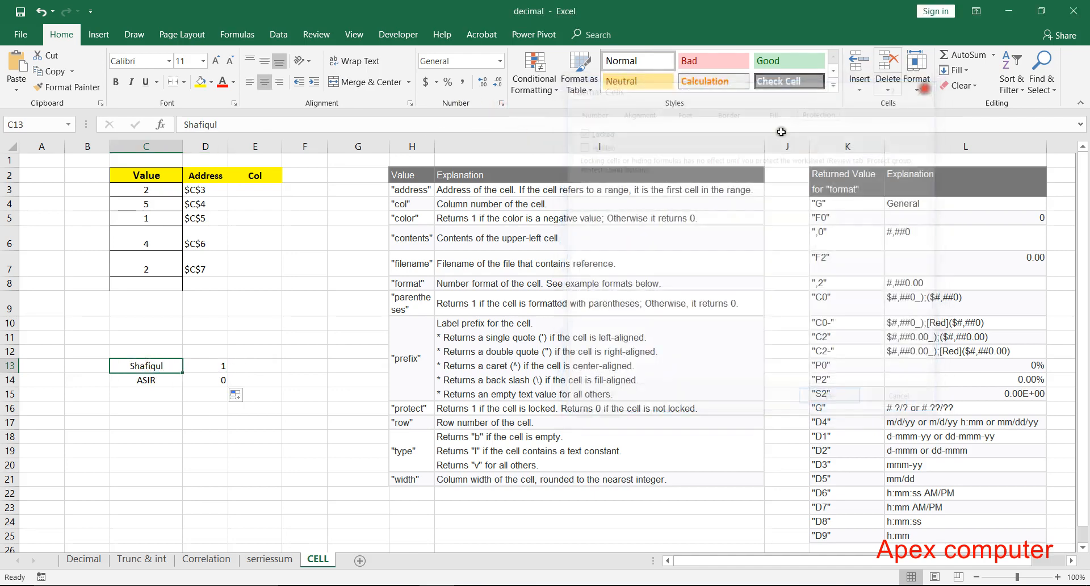
left_click(221, 380)
left_click(501, 103)
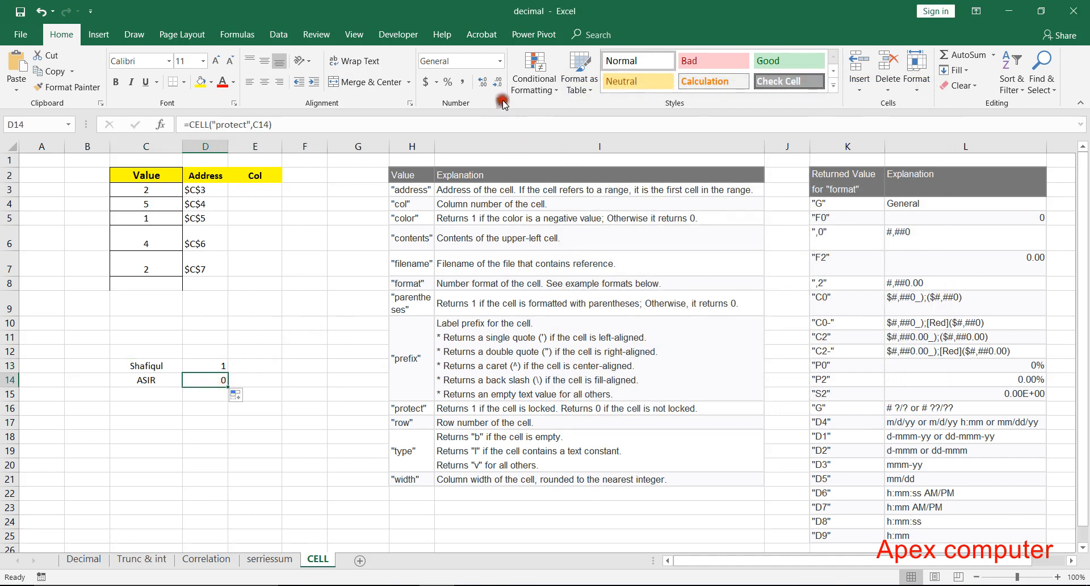
left_click(939, 83)
left_click(146, 380)
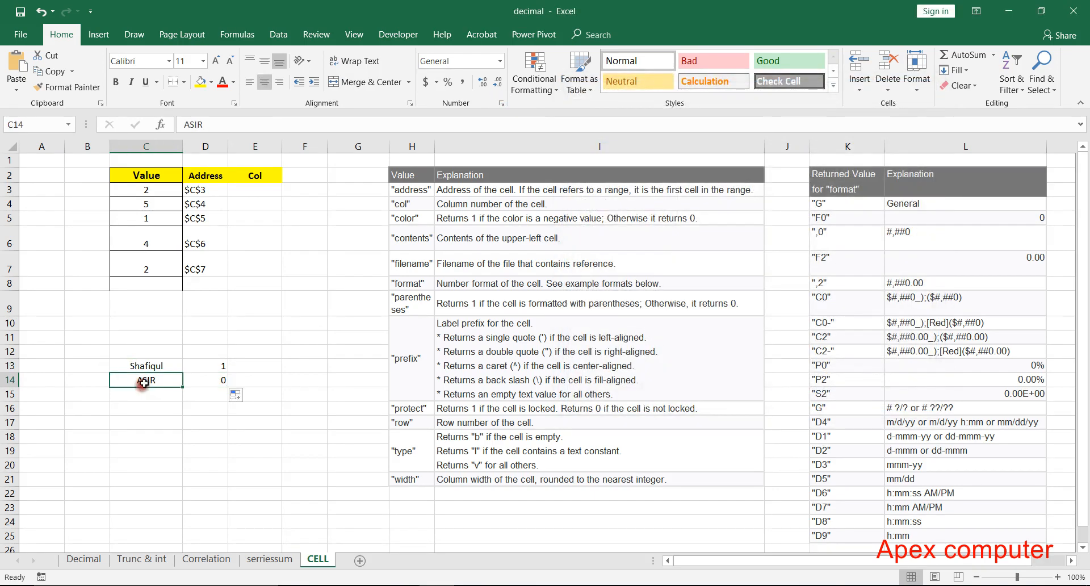
left_click(505, 103)
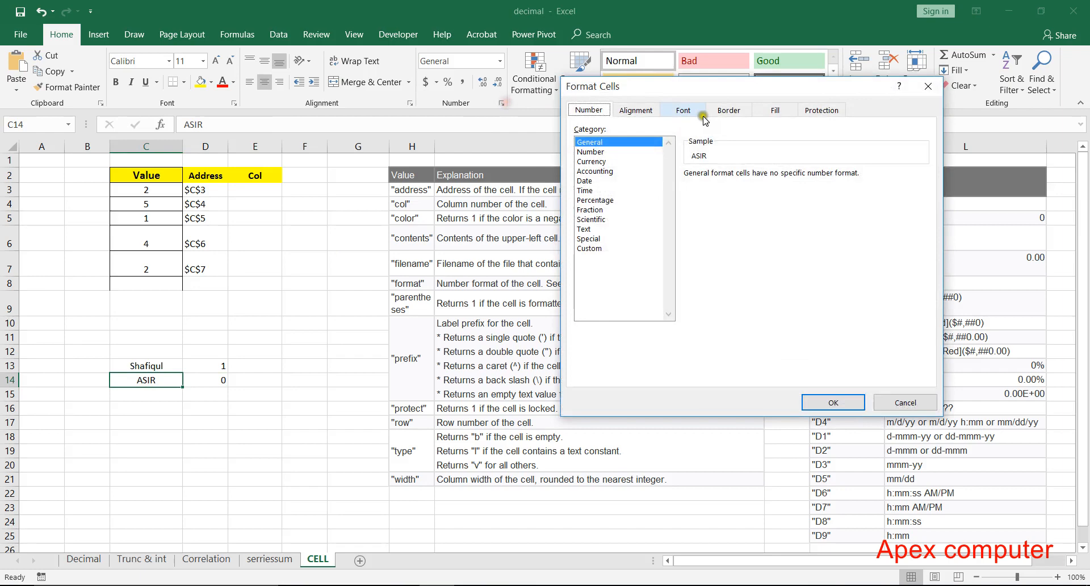
left_click(823, 110)
left_click(906, 402)
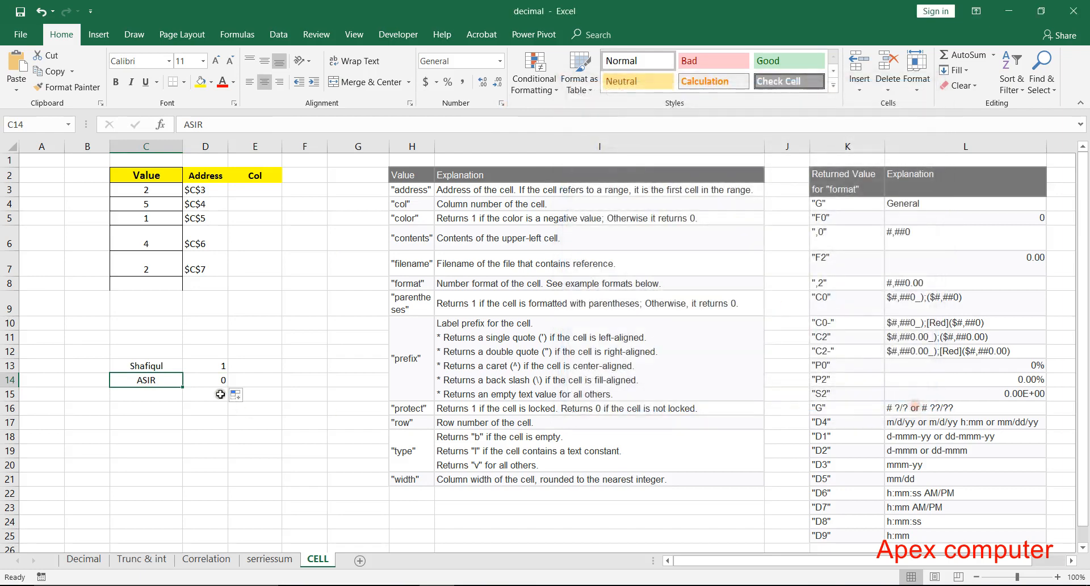
left_click(215, 379)
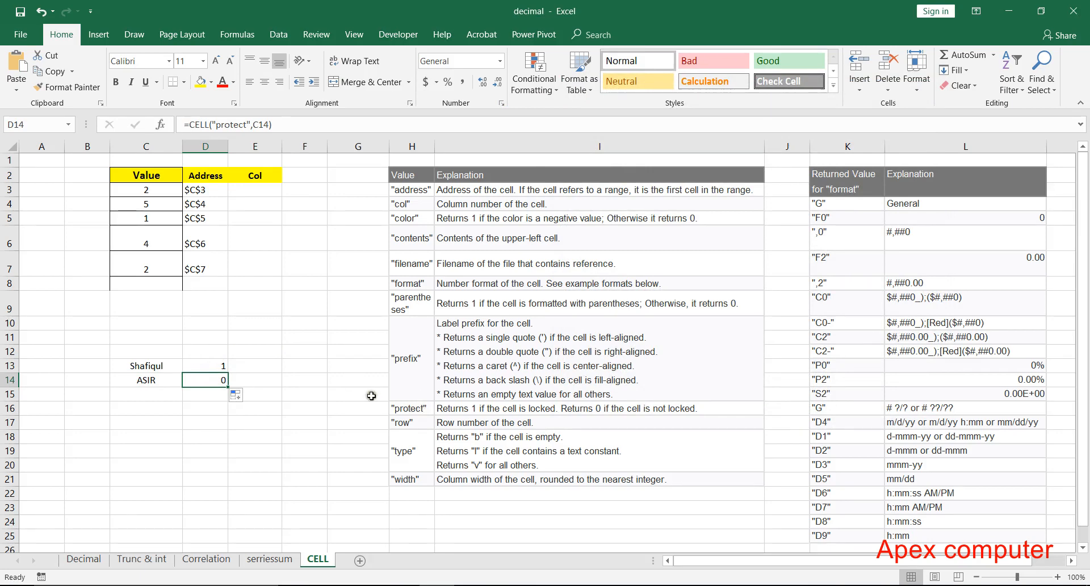
left_click_drag(206, 353, 233, 388)
left_click(221, 369)
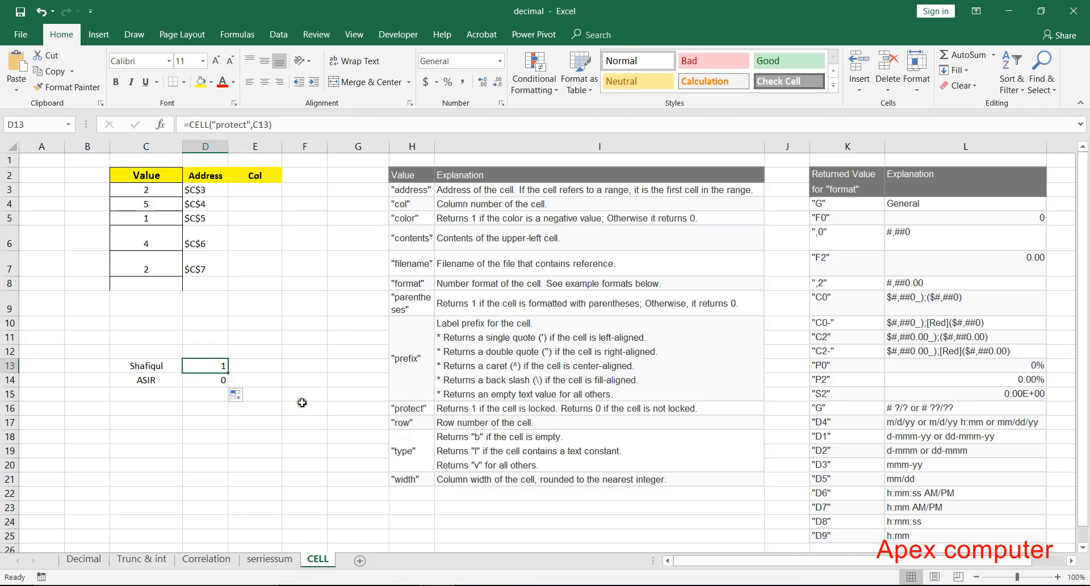
Enter =CELL("row",C13) in E13 and reselect that cell
left_click(268, 372)
left_click(157, 367)
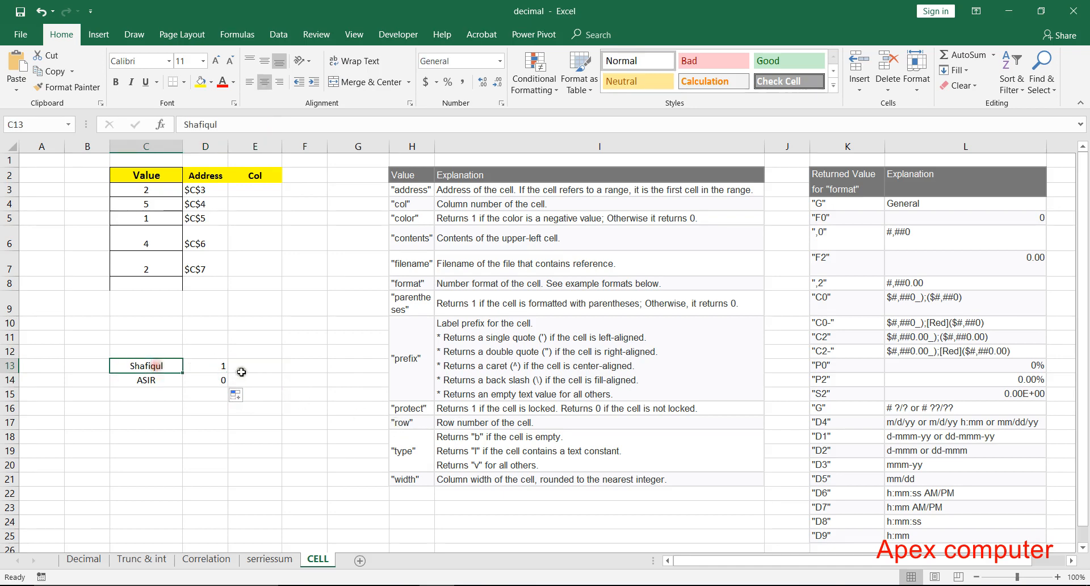
left_click(244, 368)
type("=")
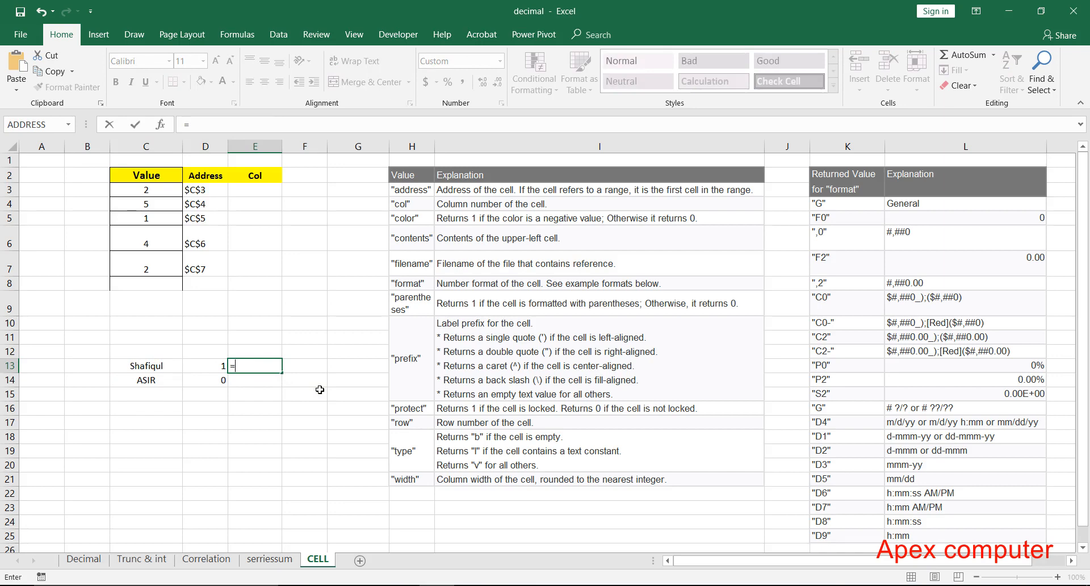
type("ce")
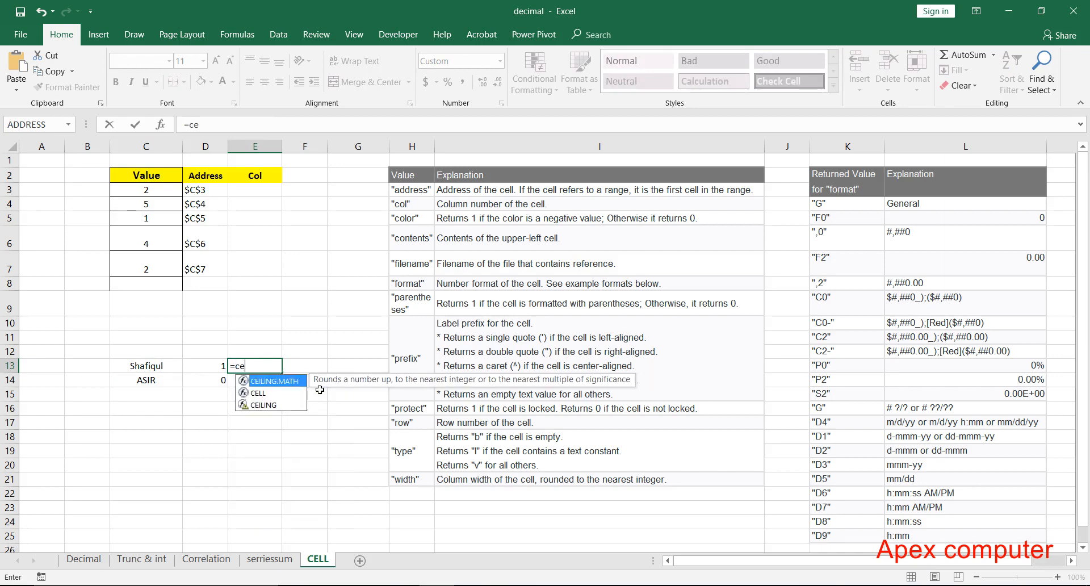
type("ll")
key("Tab")
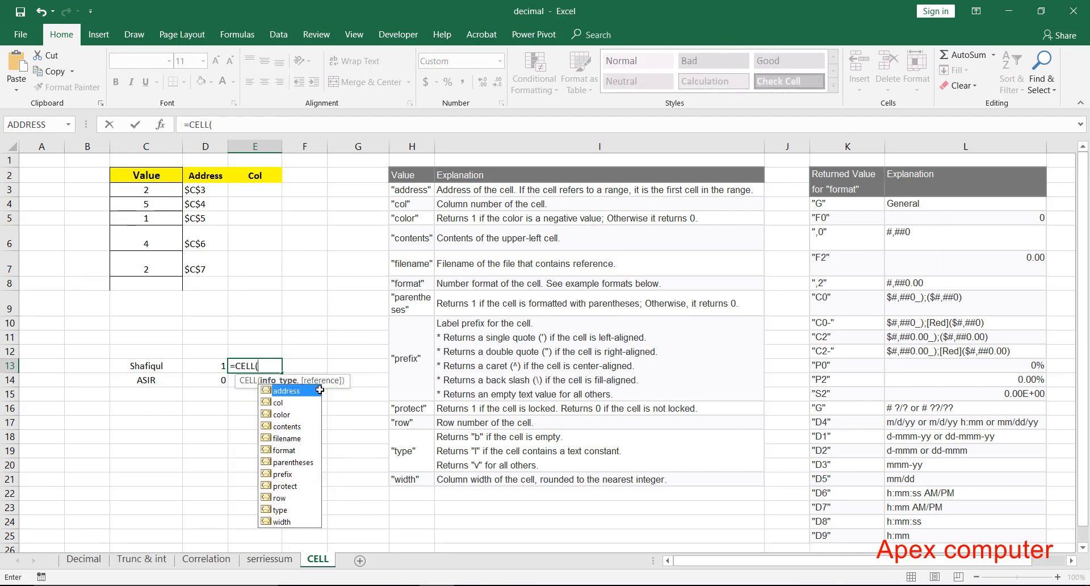
key("Down")
key("Down")
key("Down")
key("Down")
key("Down")
key("Down")
key("Down")
key("Down")
key("Down")
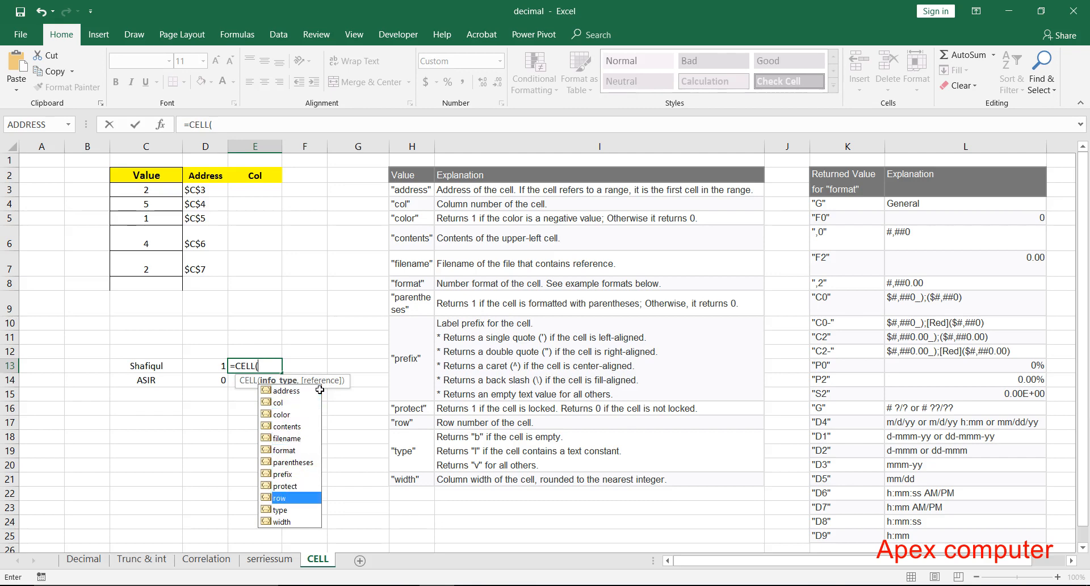
key("Tab")
type(",")
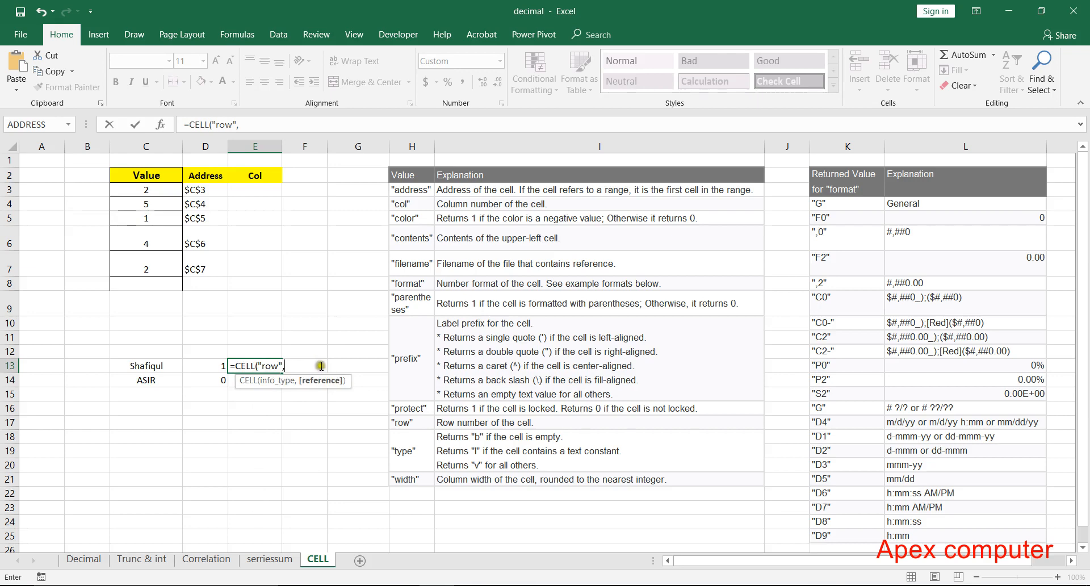
left_click(146, 366)
type(")")
key("Return")
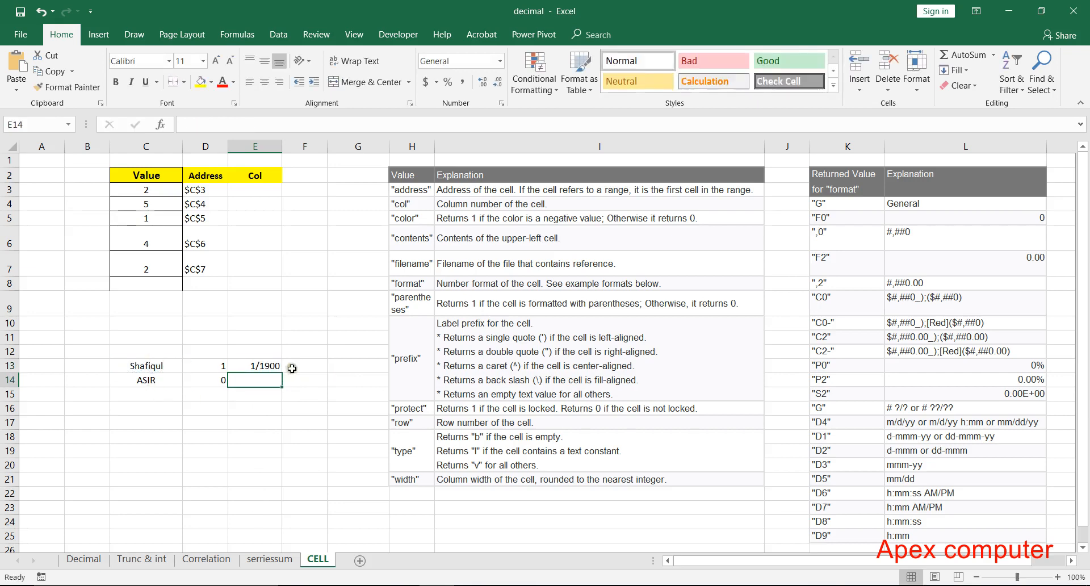
left_click(268, 366)
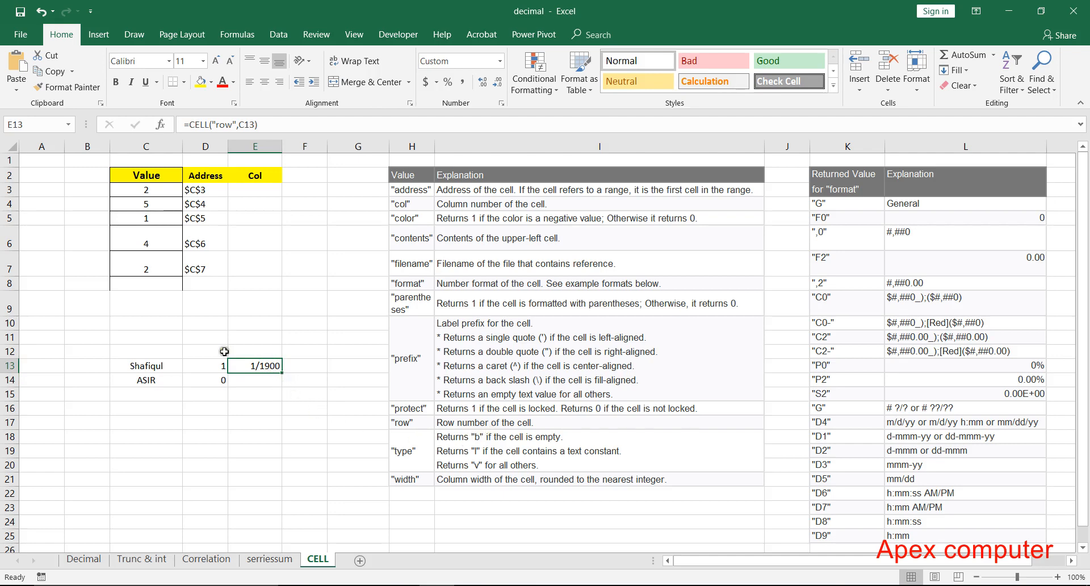
Fill the row formula from E13 down to E14 and format E13 as Number without decimals
left_click_drag(282, 372, 282, 380)
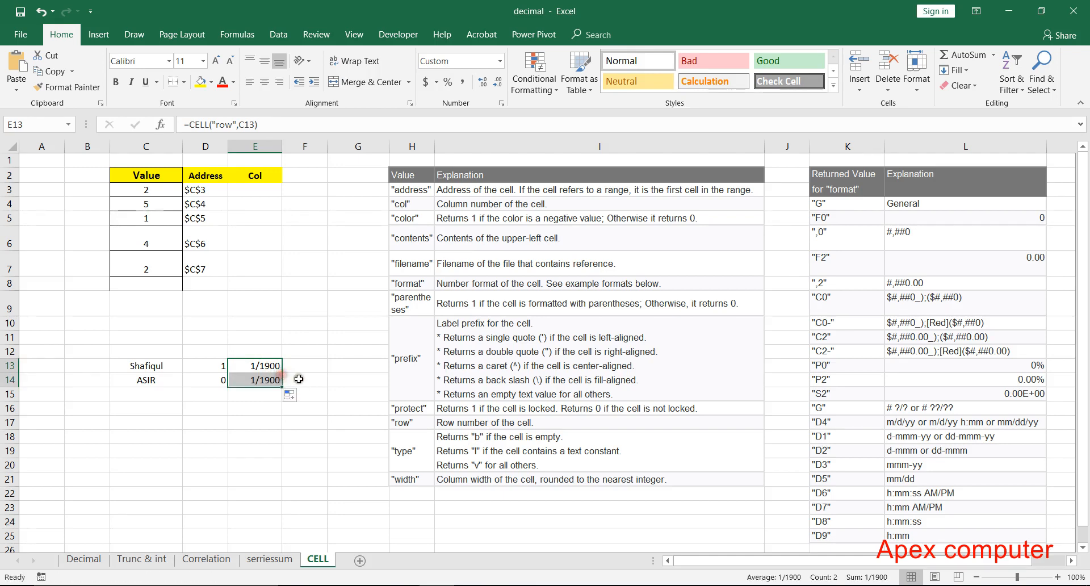
left_click(269, 368)
left_click(499, 61)
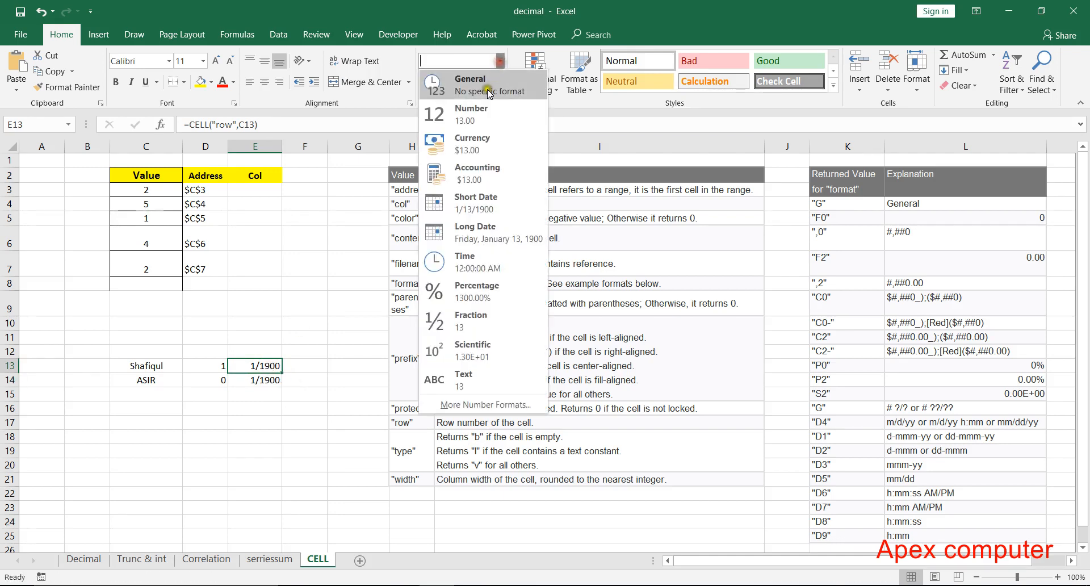
left_click(475, 116)
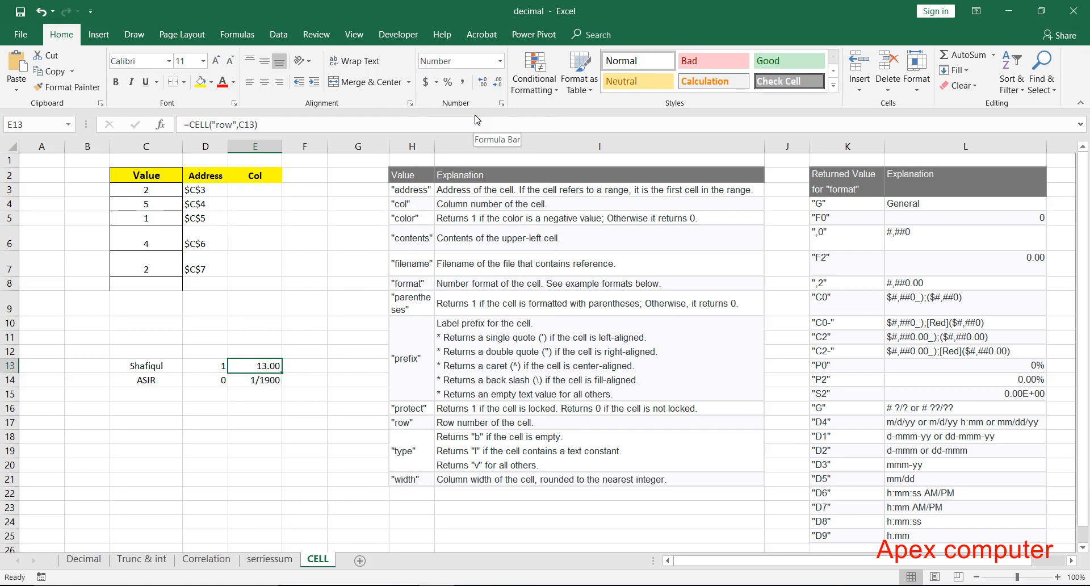
left_click(497, 82)
left_click(498, 82)
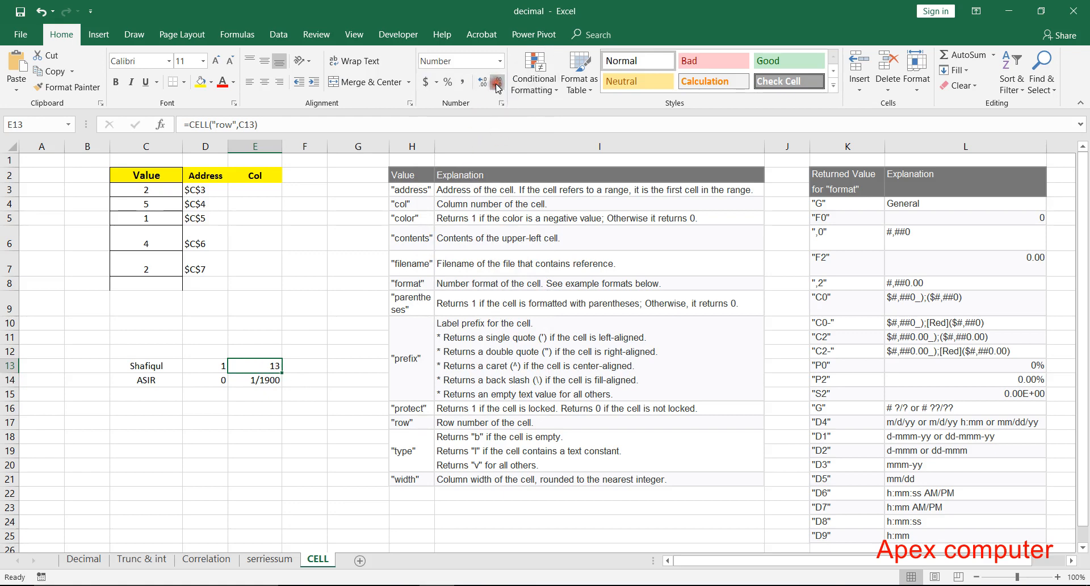
Format cell E14 as Number without decimal places
left_click(258, 381)
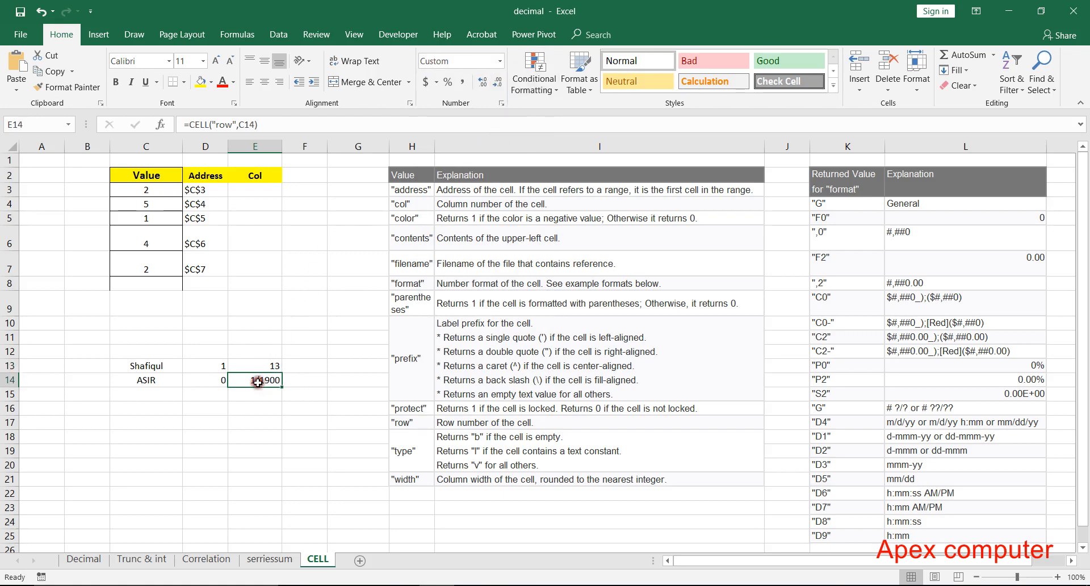
left_click(499, 61)
left_click(478, 113)
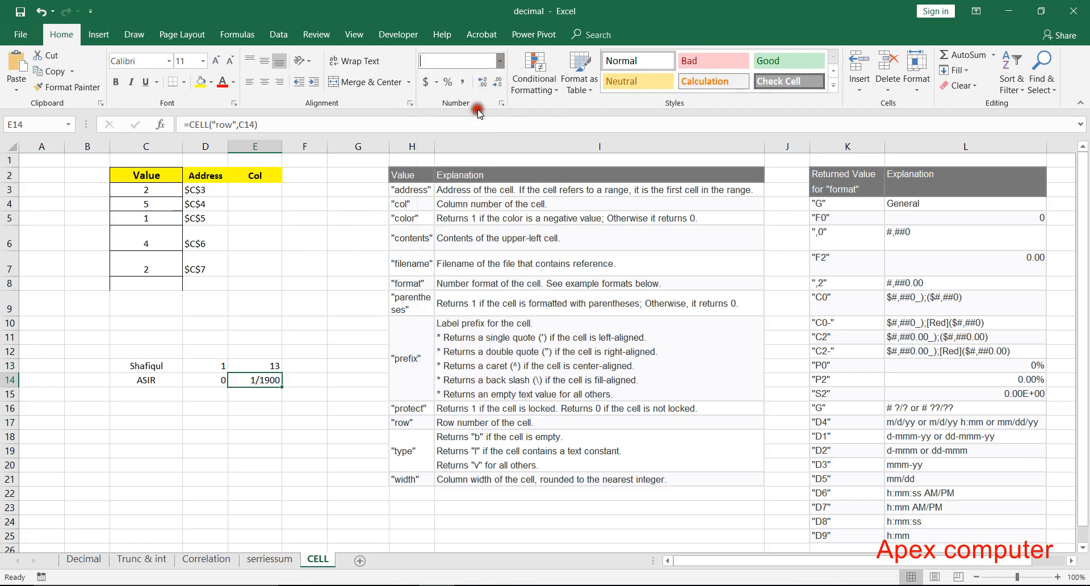
left_click(497, 82)
left_click(497, 82)
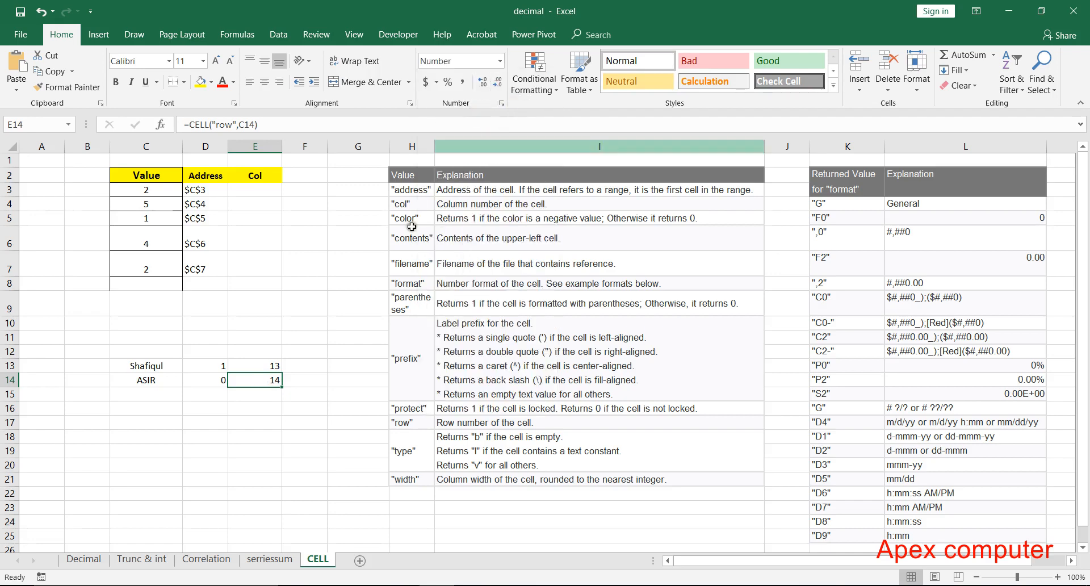
Compare the row formula results in E13:E14 with the sheet's row headings and locate the "type" entry in the reference table
left_click(255, 423)
left_click(268, 368)
left_click(277, 384)
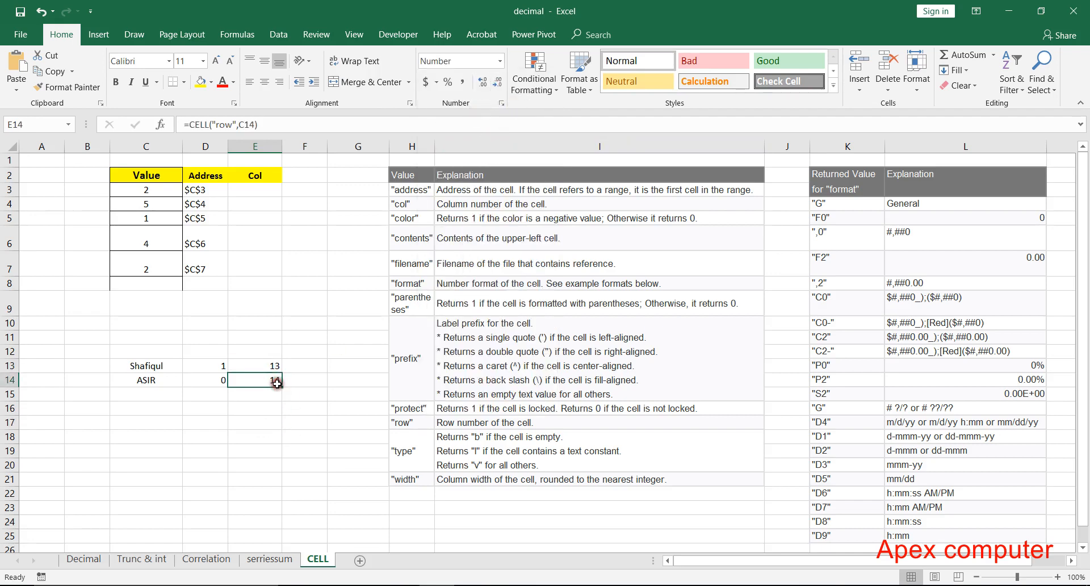
left_click(5, 380)
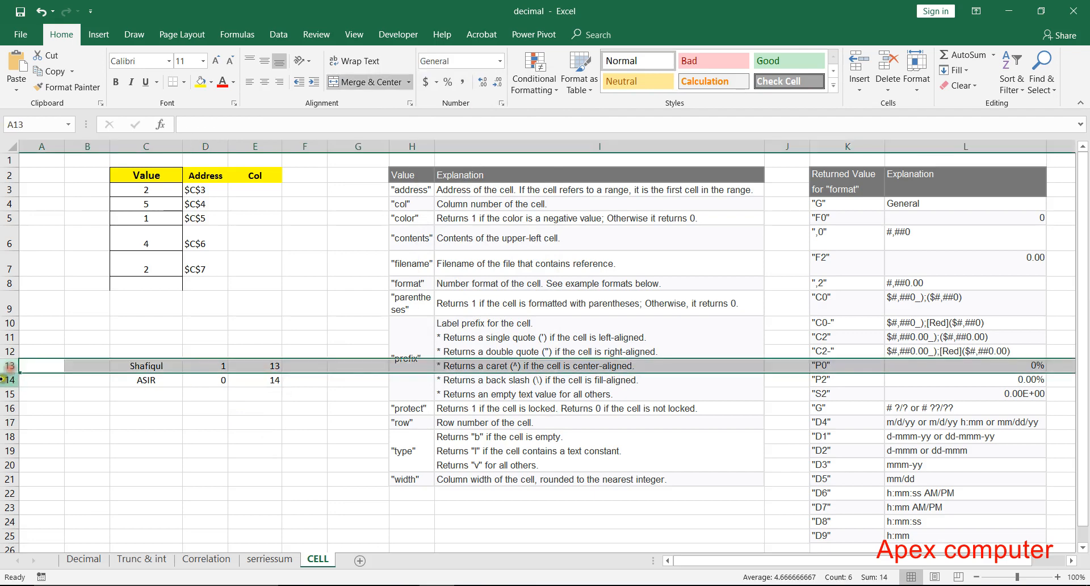
left_click(268, 366)
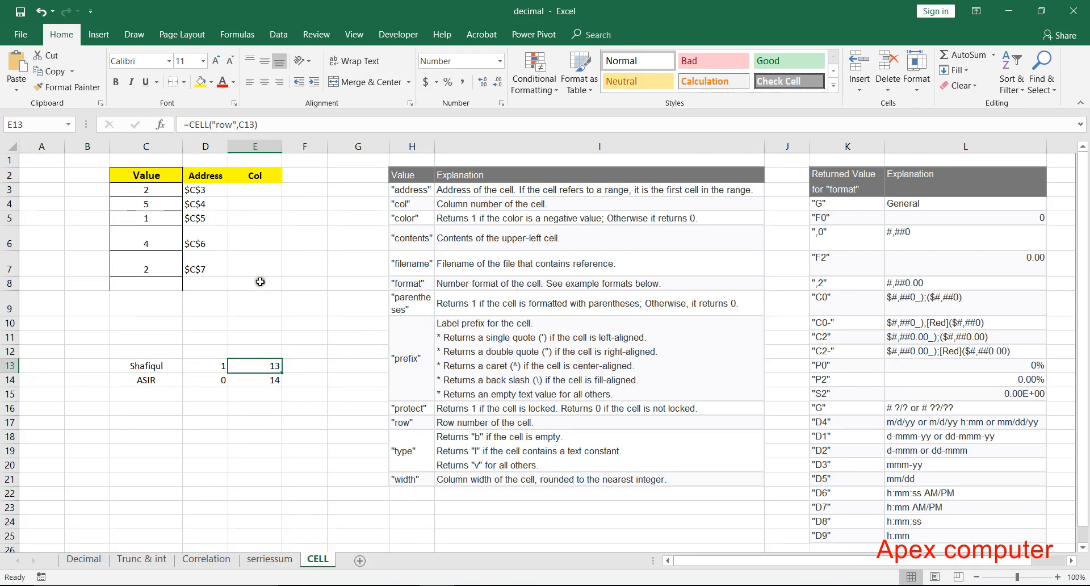
left_click(260, 319)
left_click(275, 360)
left_click(413, 457)
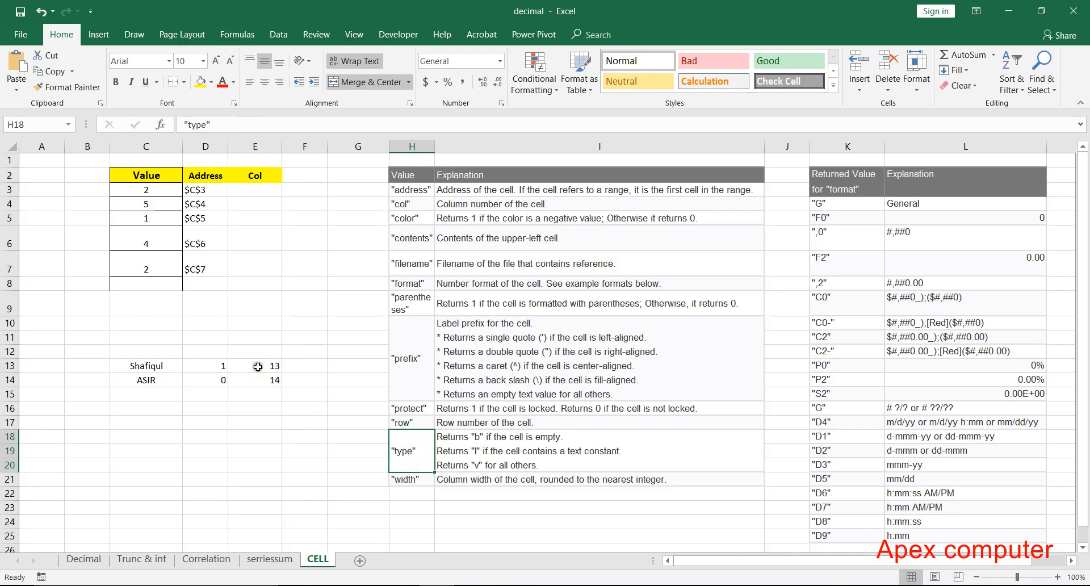
Clear the protect and row formulas from the range D12:F15
left_click(225, 354)
left_click_drag(245, 371, 295, 398)
key("Delete")
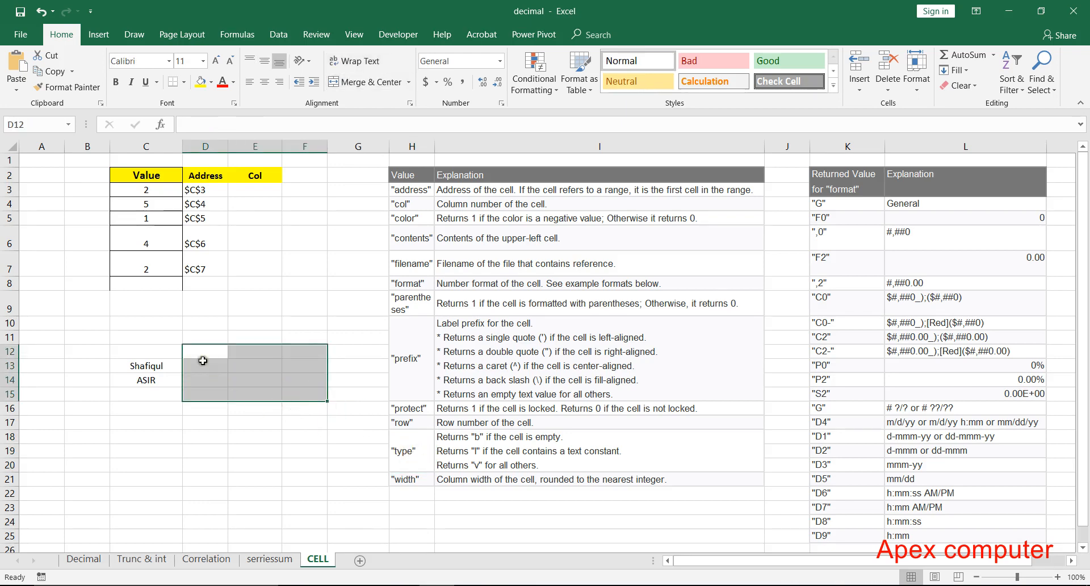
Enter =CELL("type",C13) in D13 and fill the formula down to D14
left_click(203, 361)
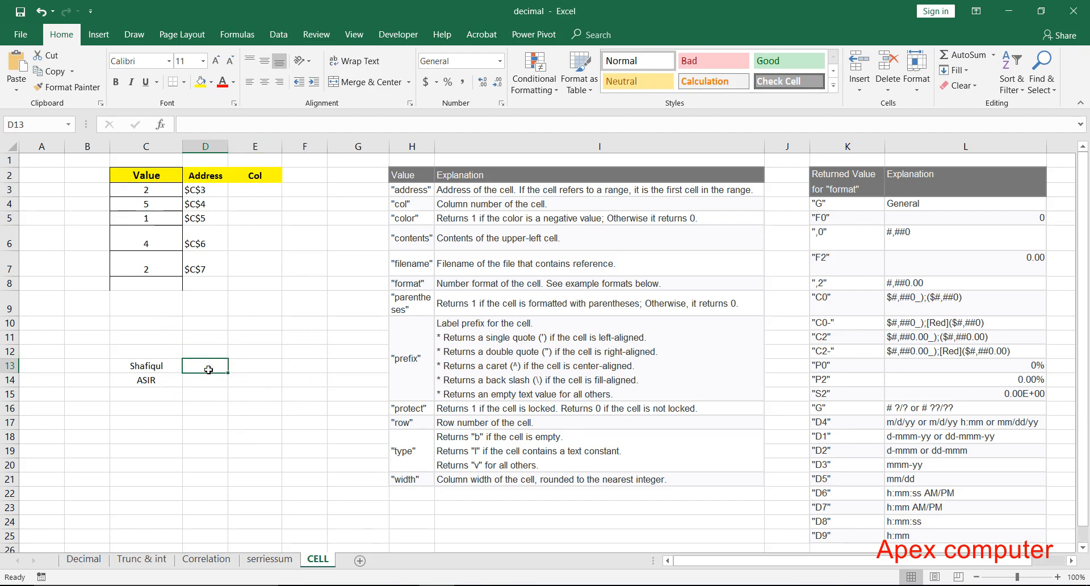
type("=cel")
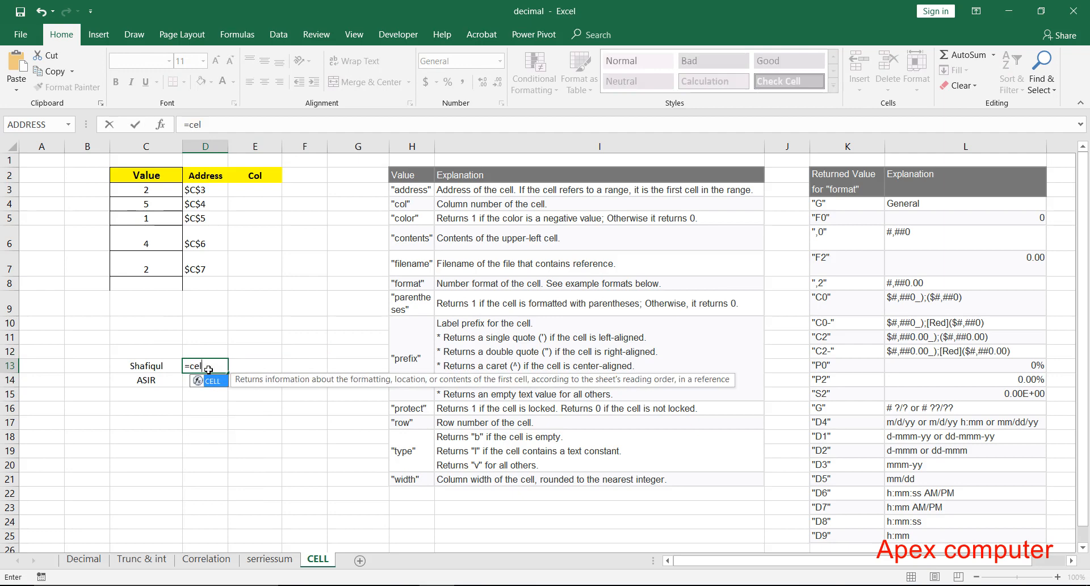
type("l(")
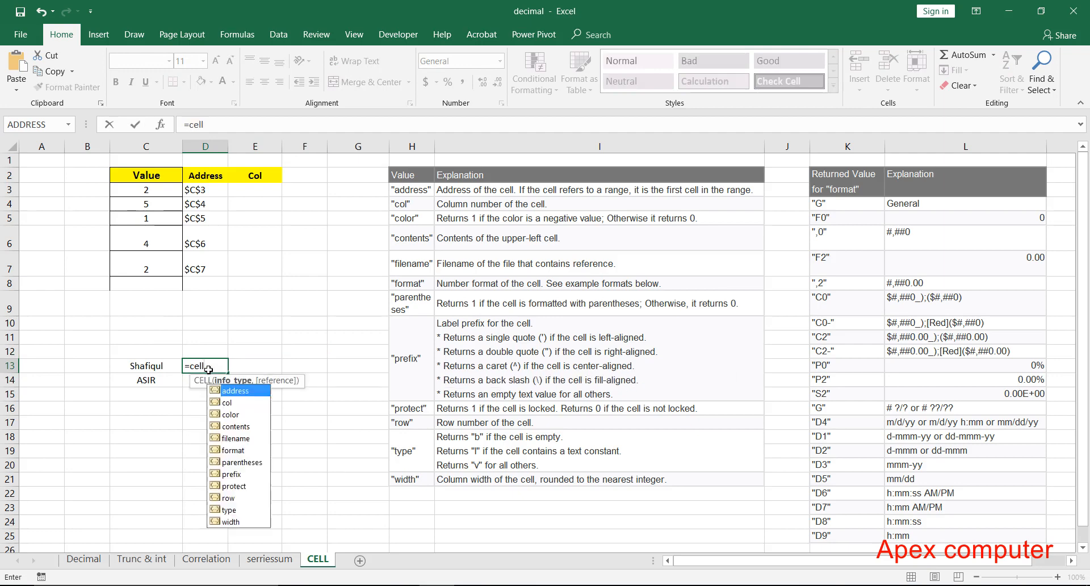
key("Down")
key("Down")
key("Down")
key("Down")
key("Down")
key("Down")
key("Down")
key("Down")
key("Down")
key("Down")
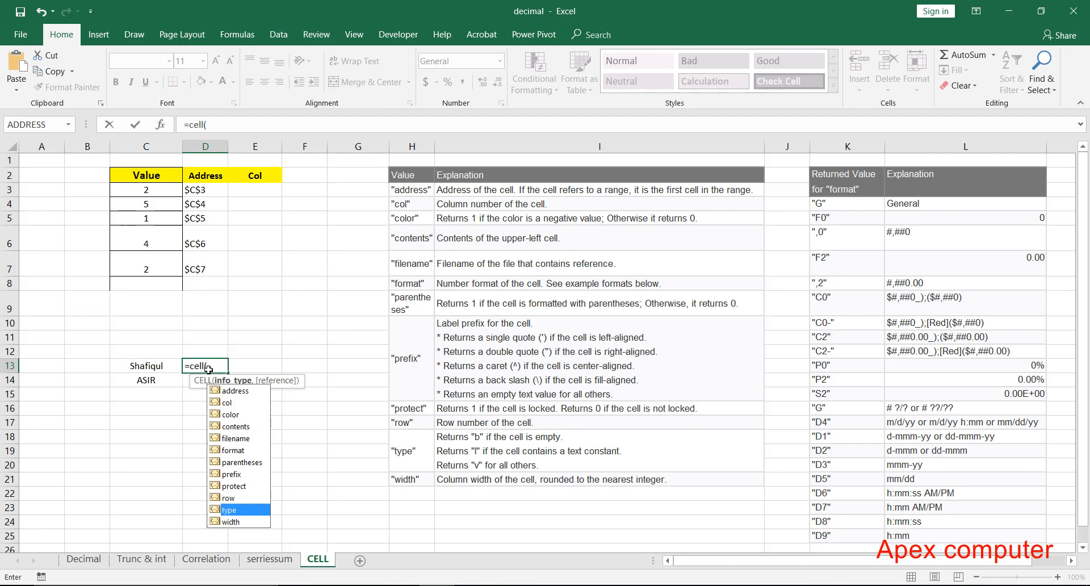
key("Tab")
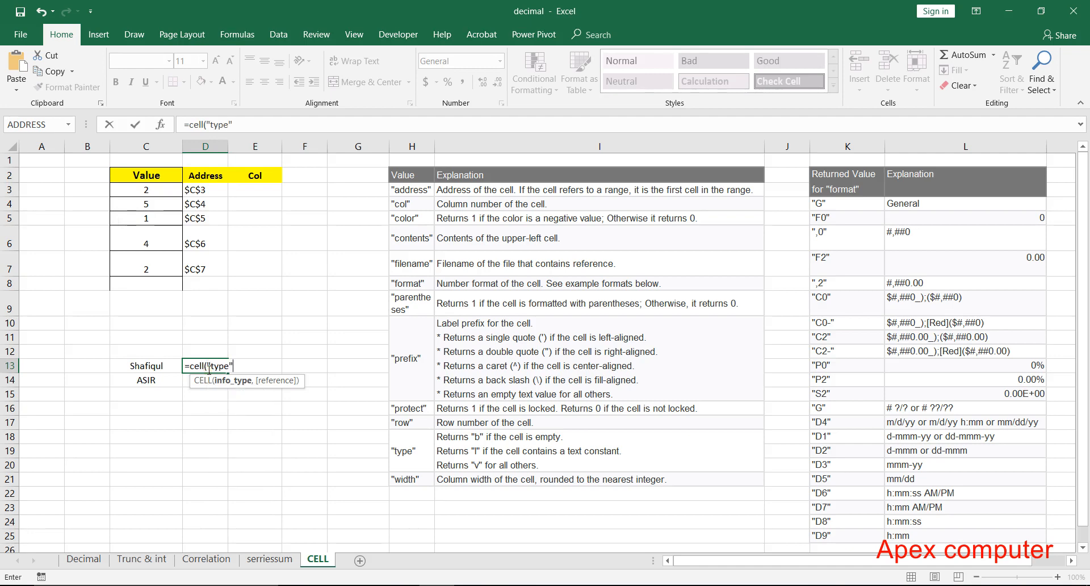
type(",")
left_click(143, 364)
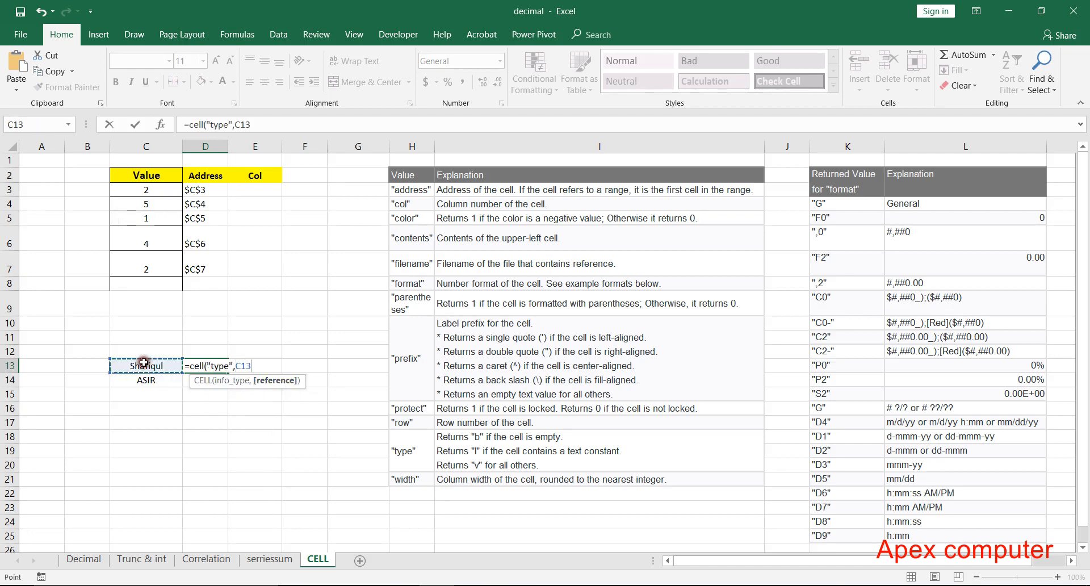
key("Return")
left_click(202, 365)
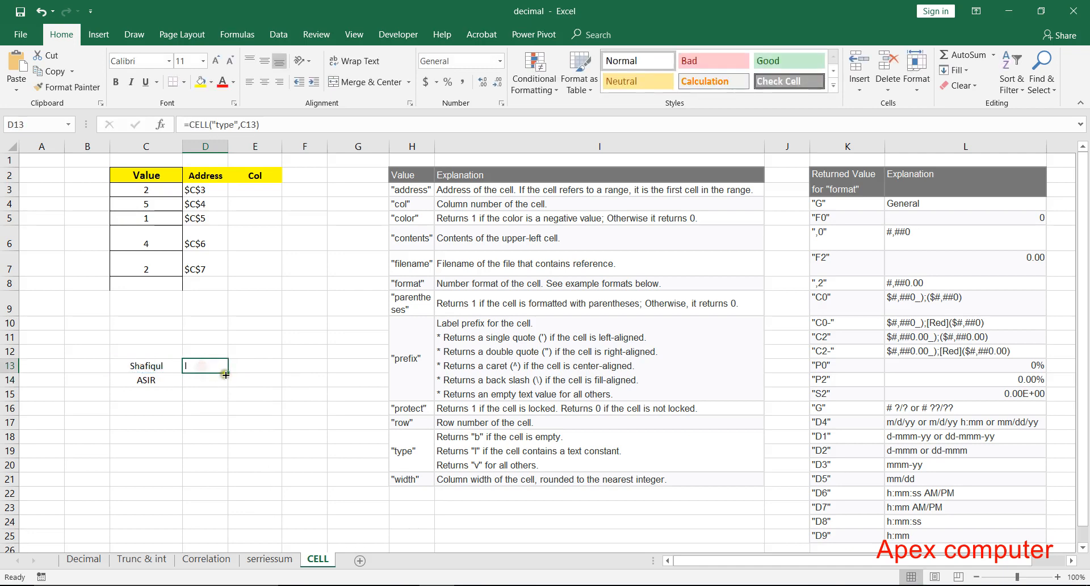
left_click_drag(226, 374, 224, 385)
Enter 455 in C15 and extend the type formula down to D15
left_click(191, 365)
left_click(145, 386)
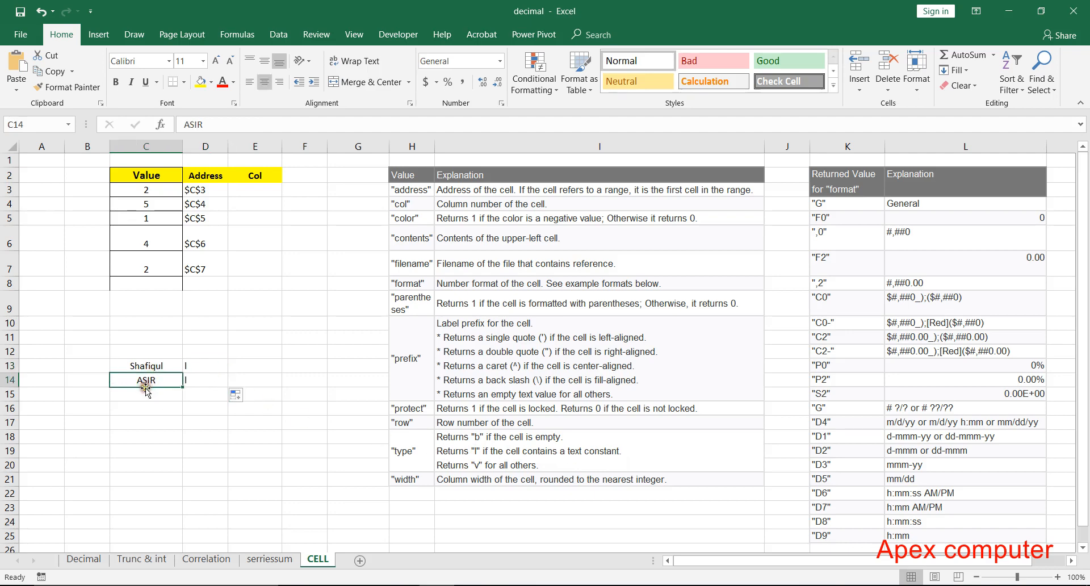
left_click(146, 394)
type("455")
left_click(148, 416)
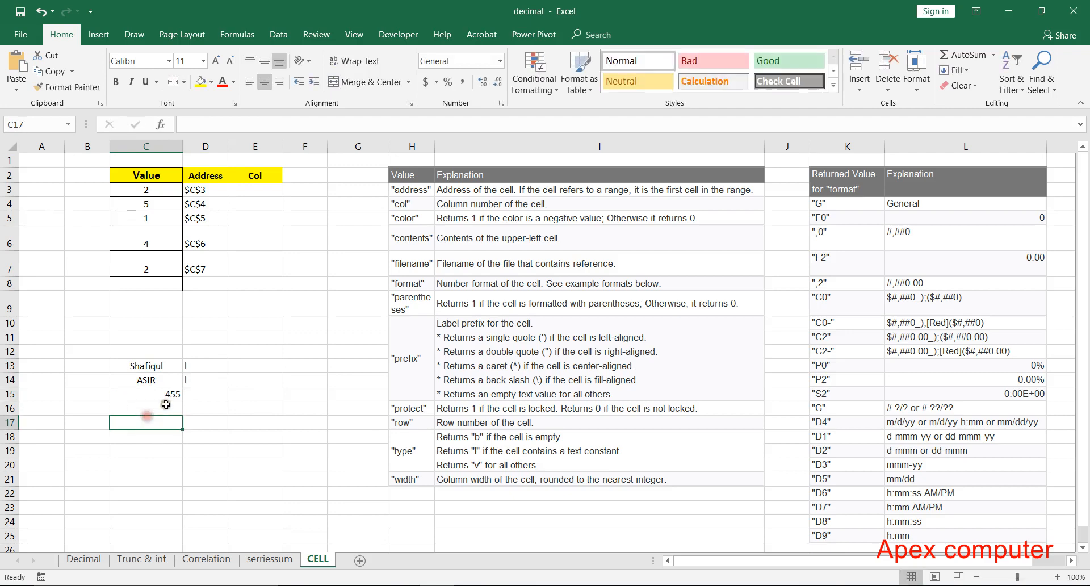
left_click(199, 386)
left_click_drag(227, 388, 229, 405)
left_click(198, 396)
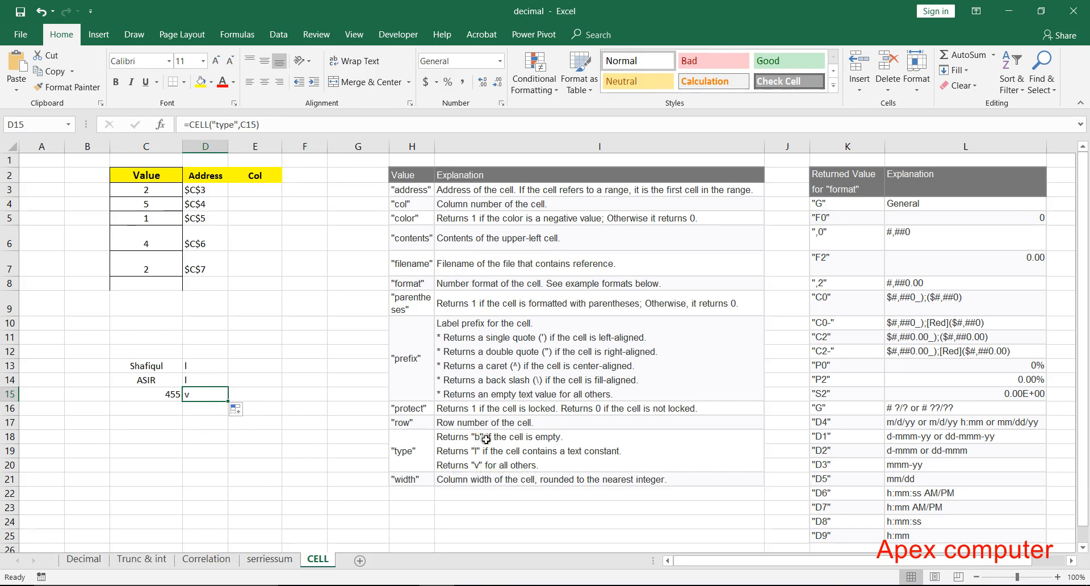
Enter the text wer in C17, leaving C16 empty, and fill the type formula down to D17
left_click(171, 410)
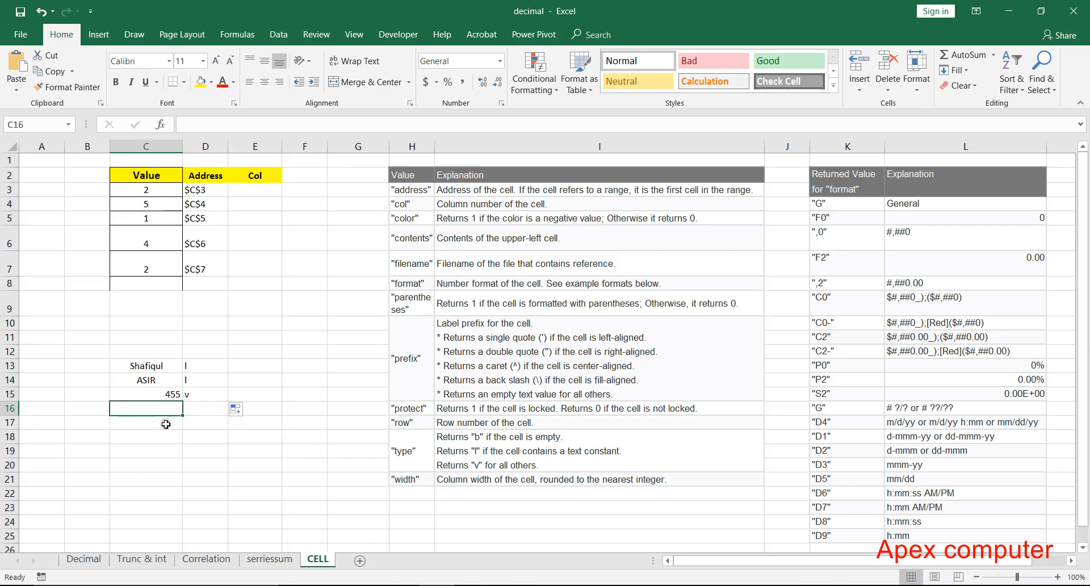
left_click(166, 425)
type("wer")
key("Return")
left_click(223, 399)
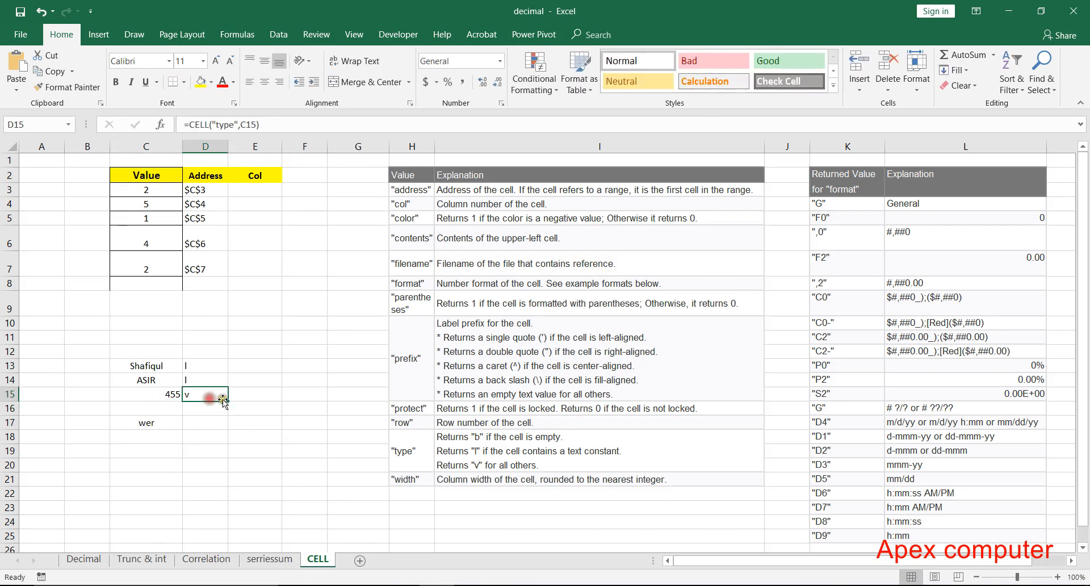
left_click_drag(224, 399, 223, 427)
Compare the type formula results in D13:D17 with the "type" explanations in the reference table
left_click(210, 410)
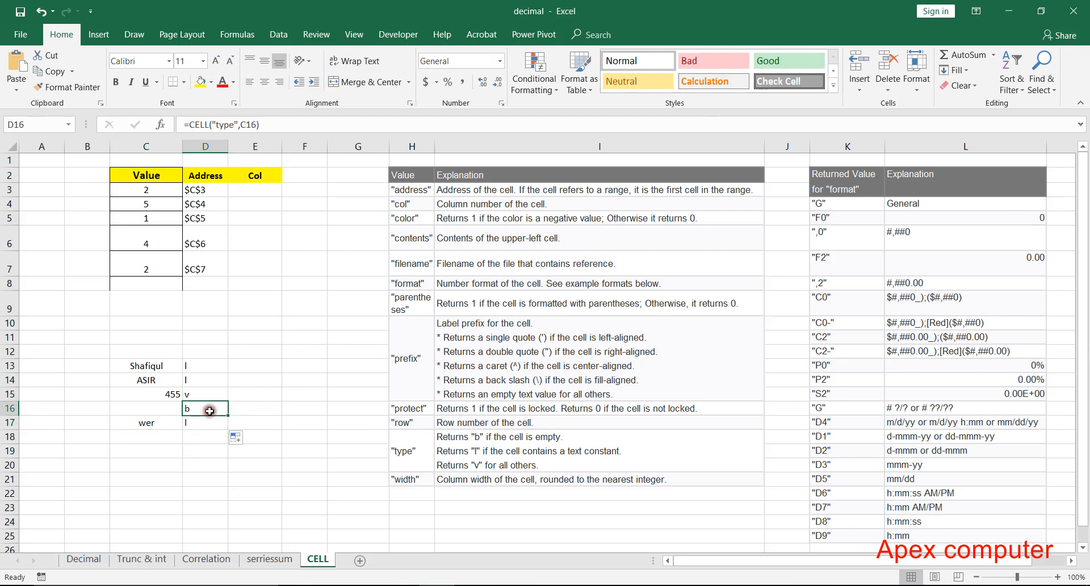
left_click(154, 409)
double_click(192, 408)
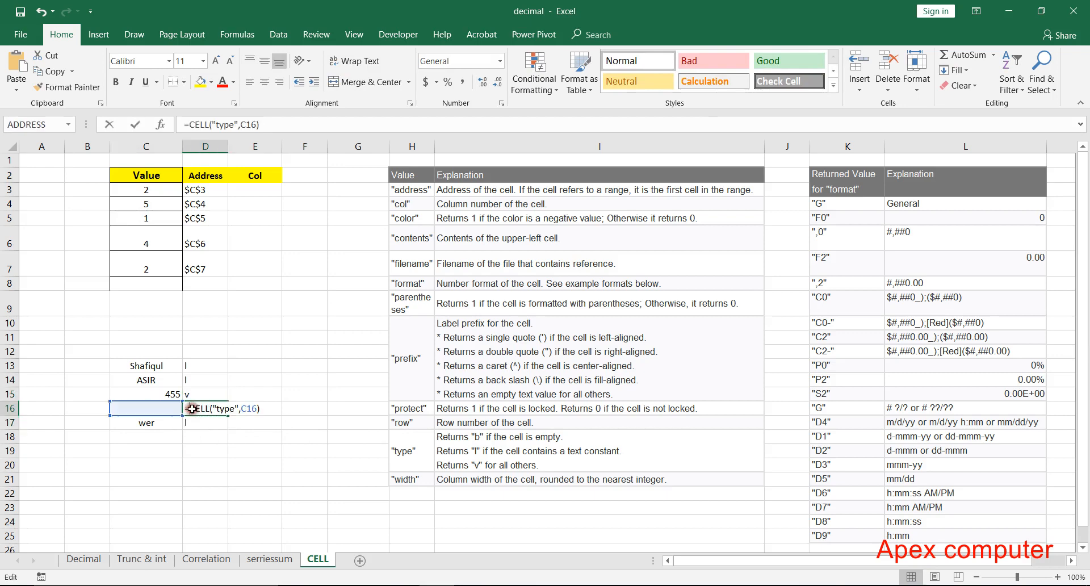
key("Return")
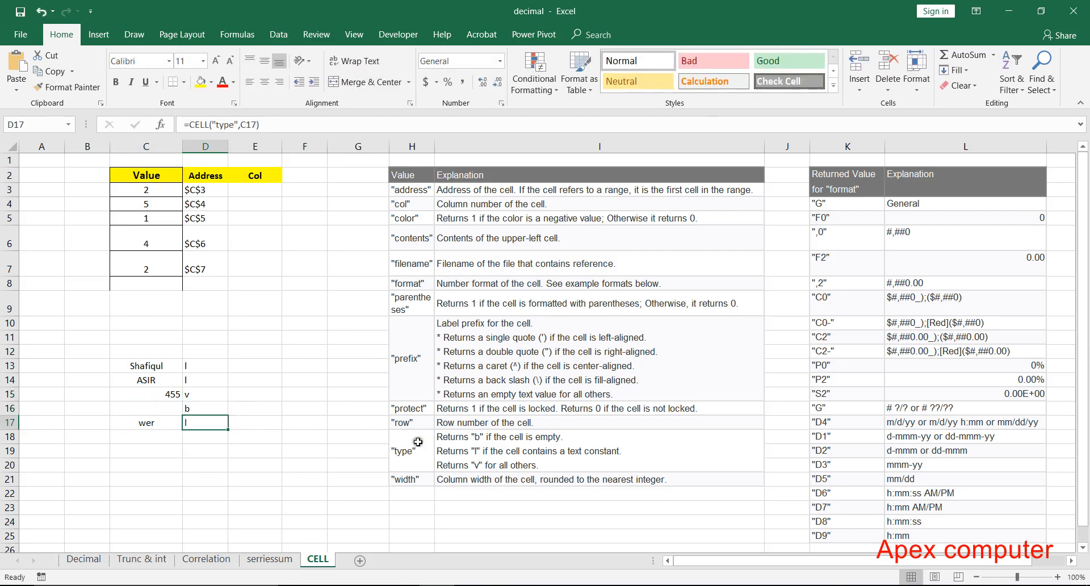
left_click(463, 433)
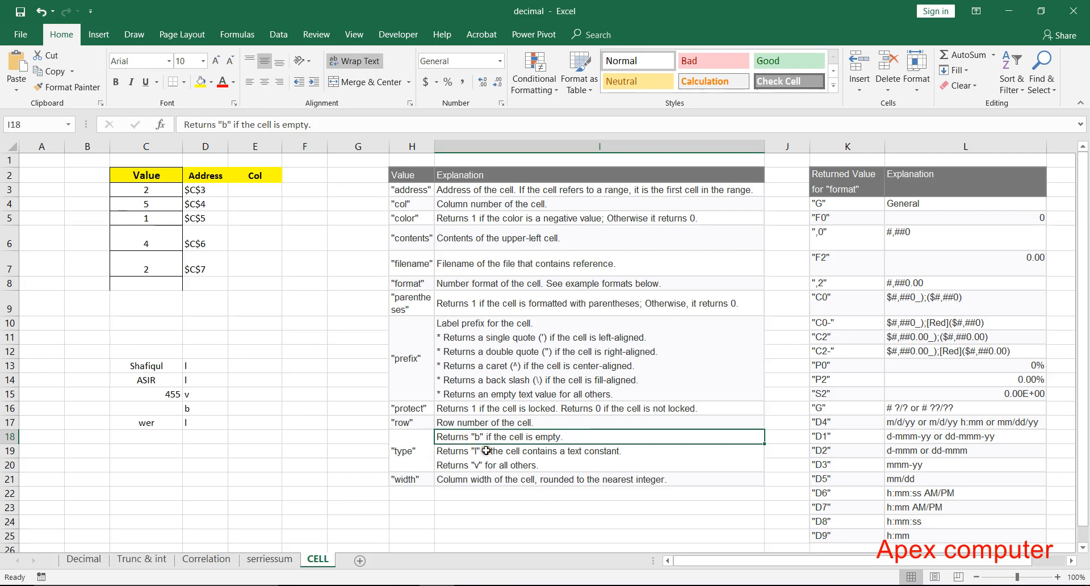
left_click(192, 394)
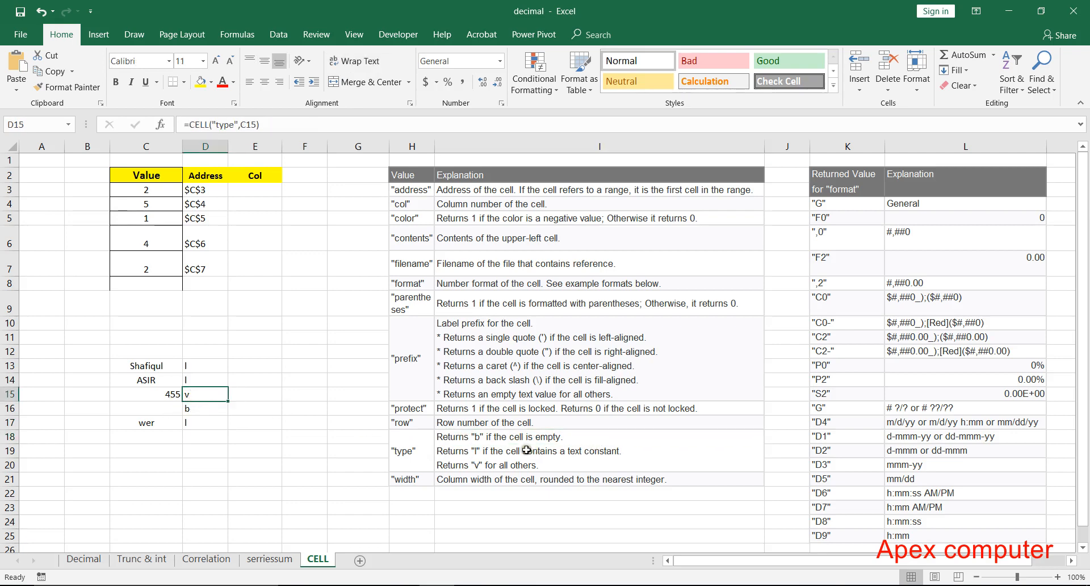
left_click(187, 369)
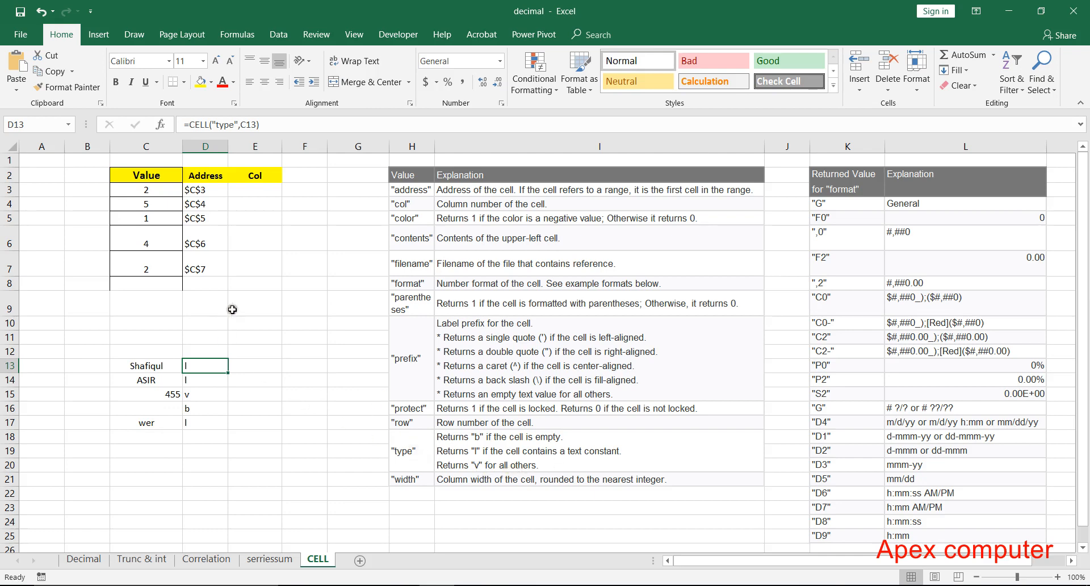
left_click_drag(196, 366, 203, 424)
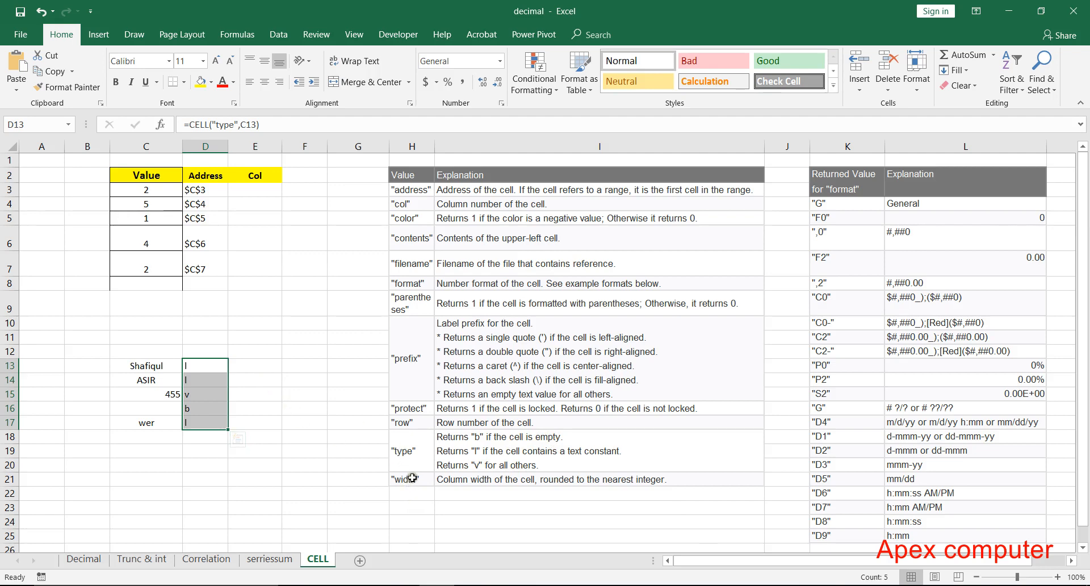
Enter =CELL("width",C13) in E13 and fill the formula down to E17
left_click(266, 367)
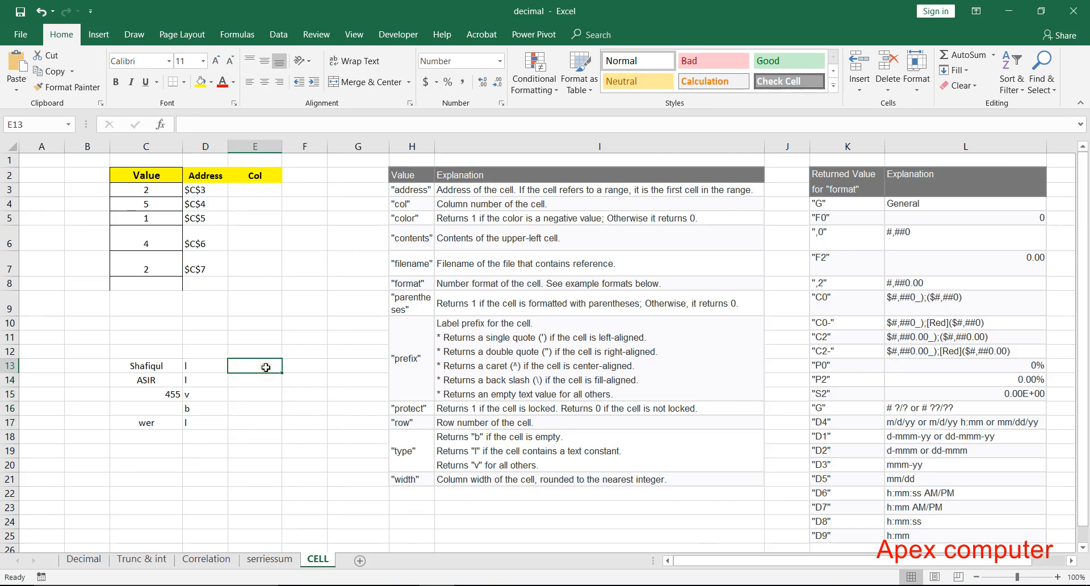
left_click(152, 366)
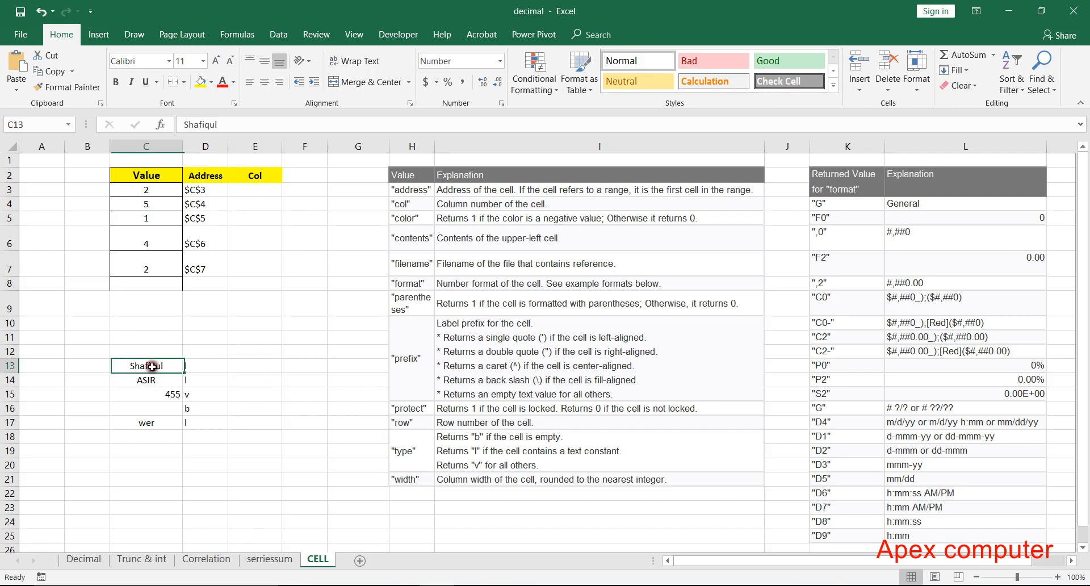
left_click(262, 367)
type("=")
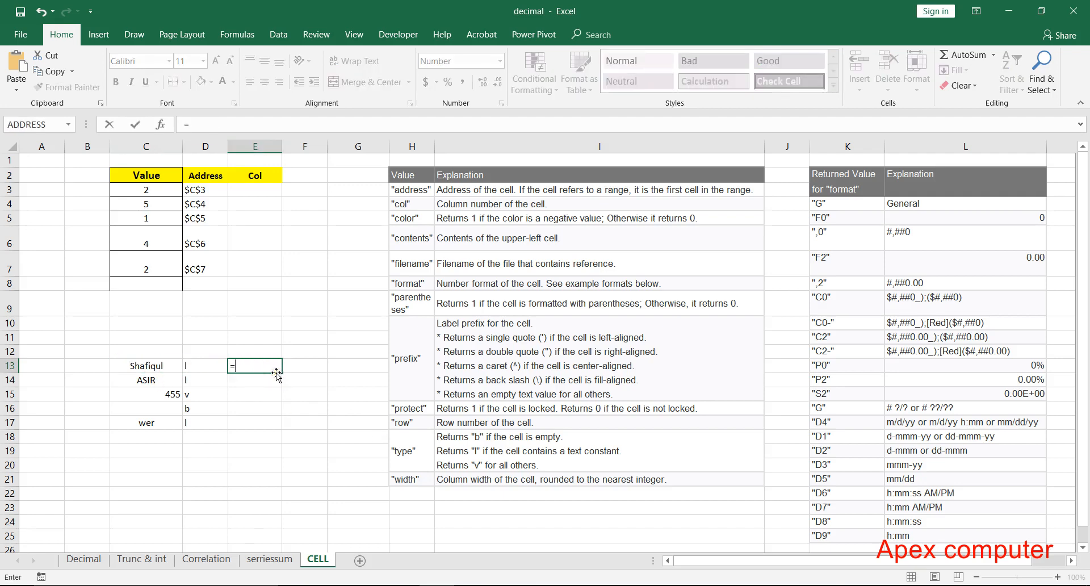
type("cell")
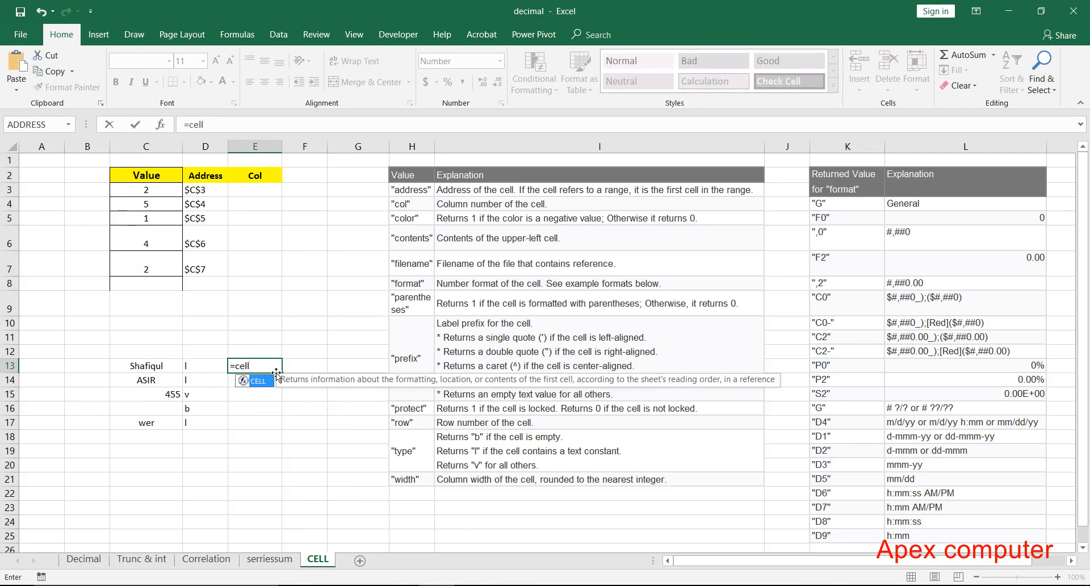
key("Tab")
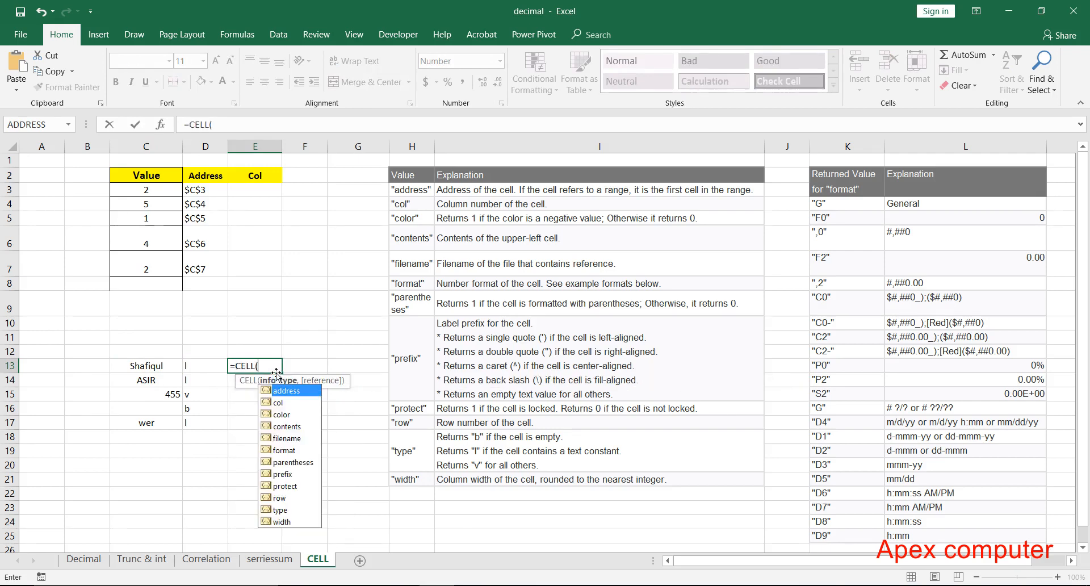
double_click(281, 522)
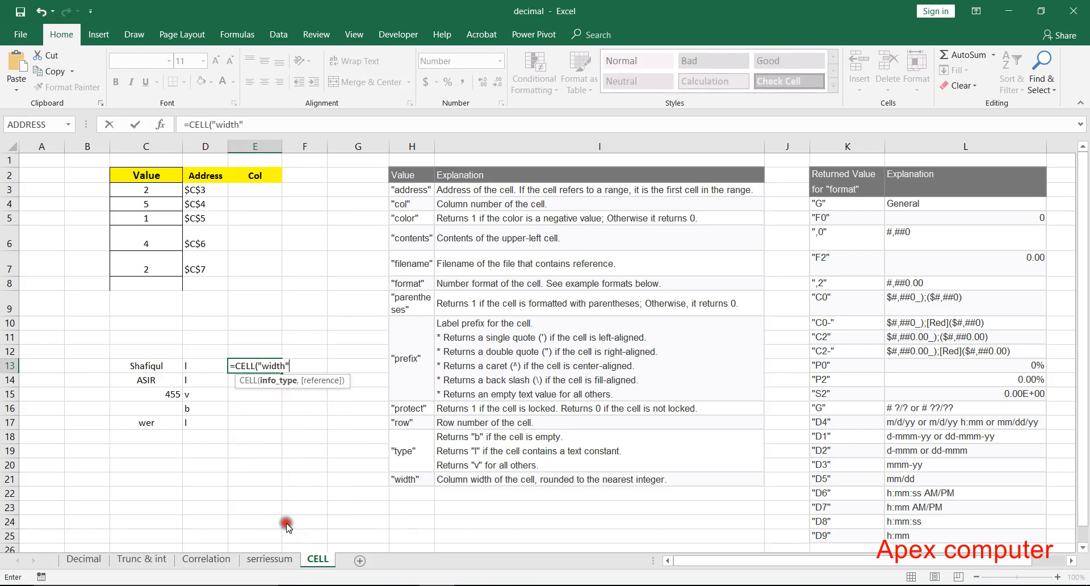
type(",")
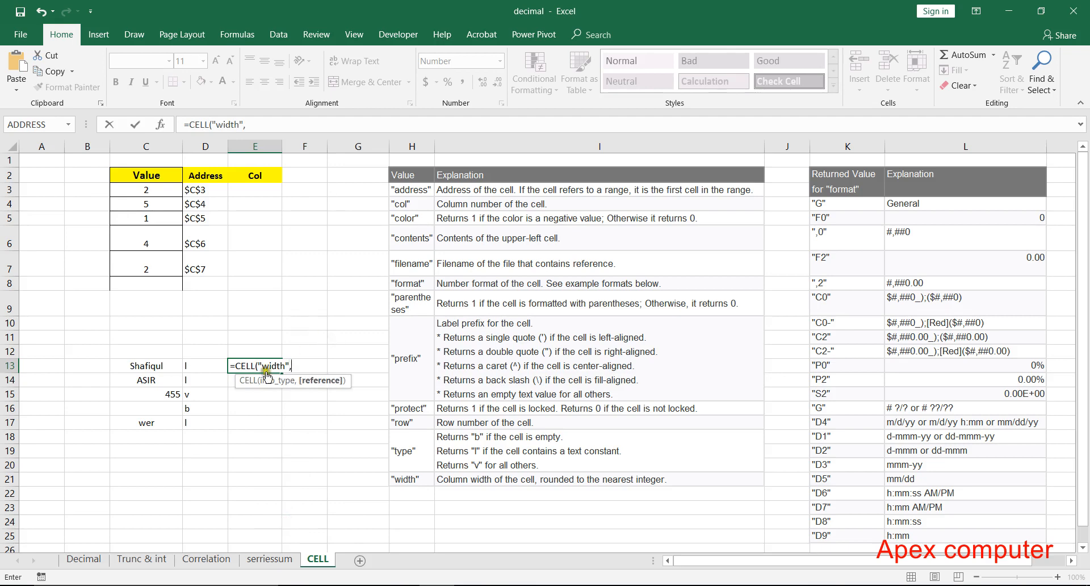
left_click(147, 365)
key("Return")
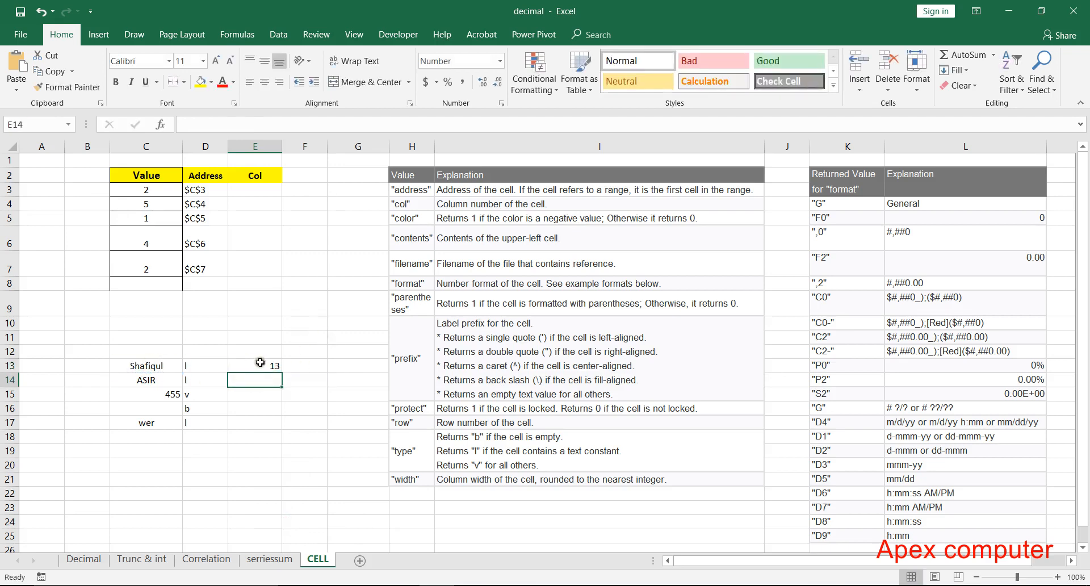
left_click(244, 365)
double_click(282, 373)
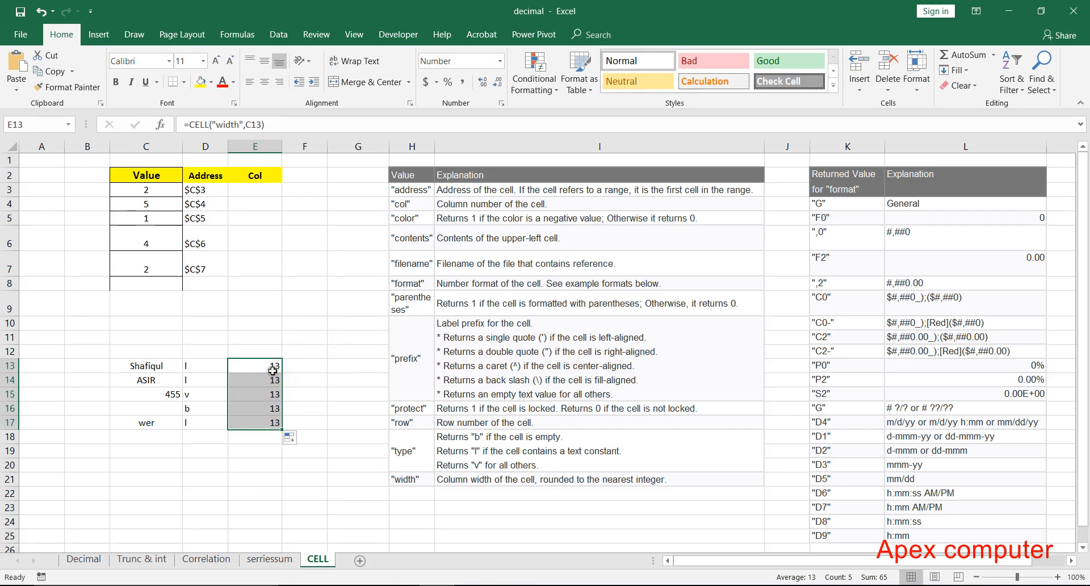
Check the exact width of column C against the width formula result in E13, leaving the column width as it is
left_click(273, 367)
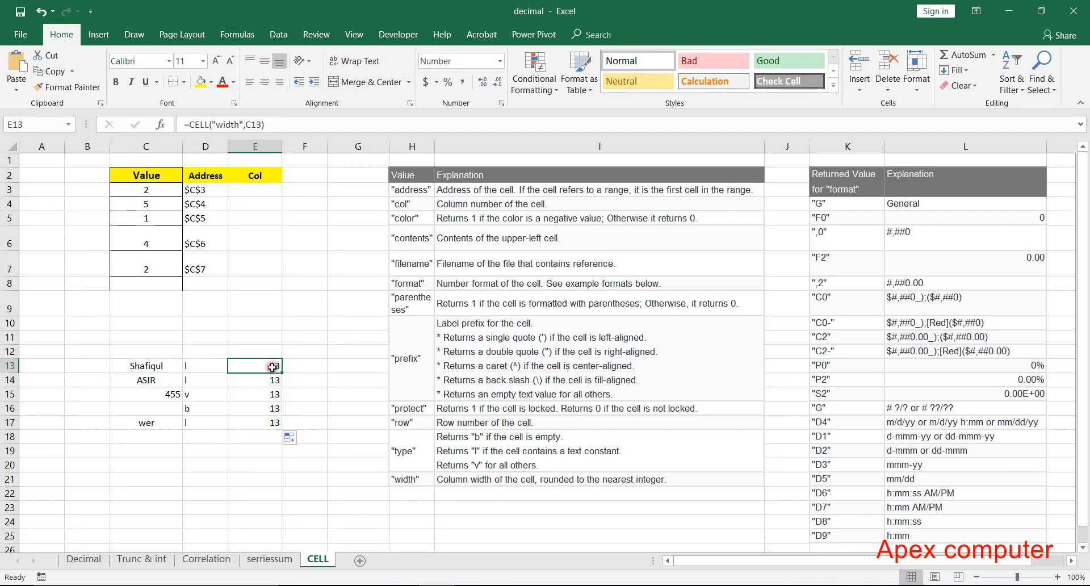
left_click(171, 366)
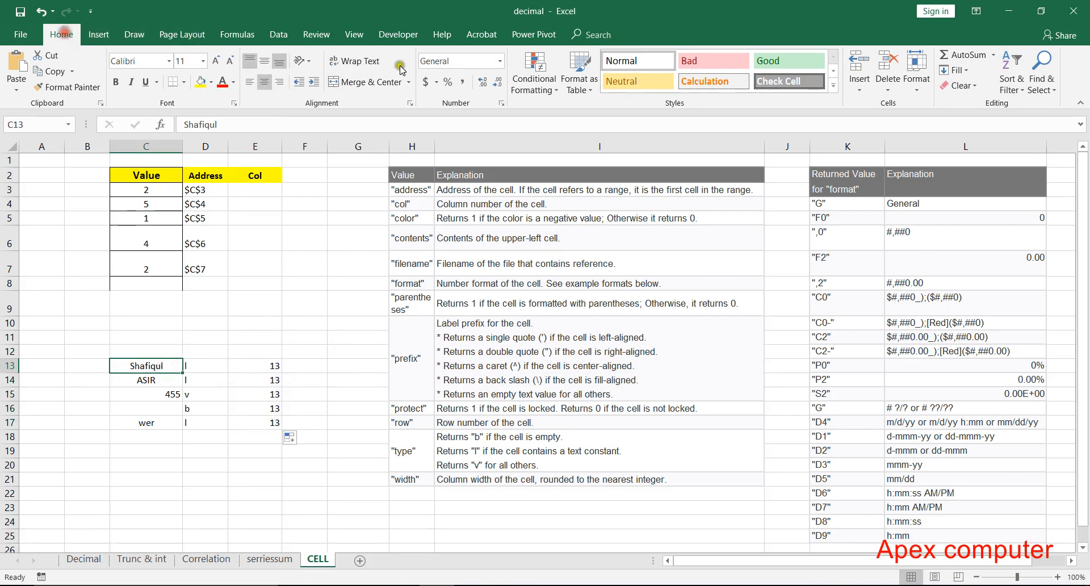
left_click(917, 90)
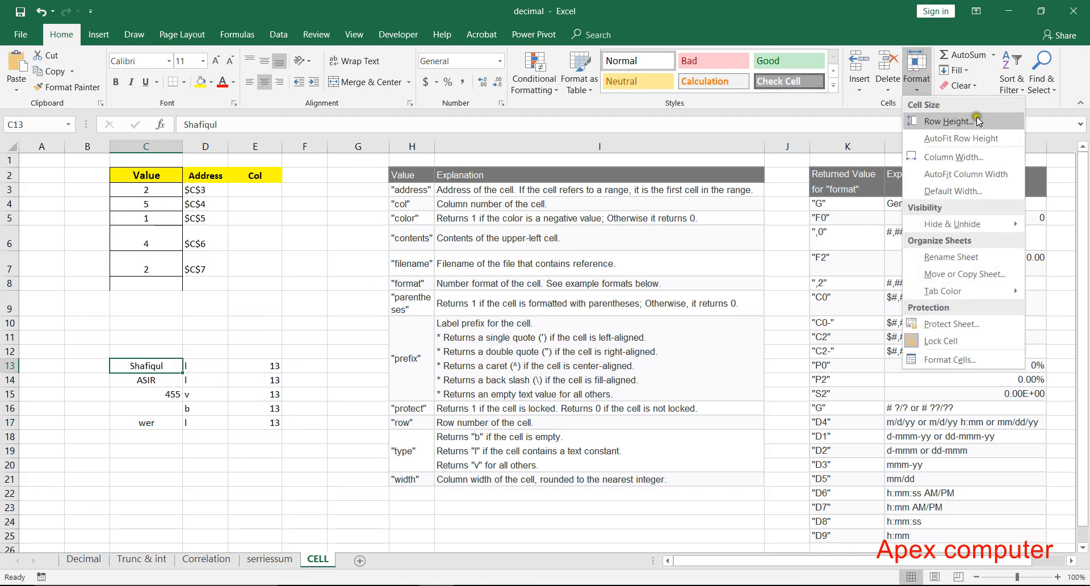
left_click(963, 158)
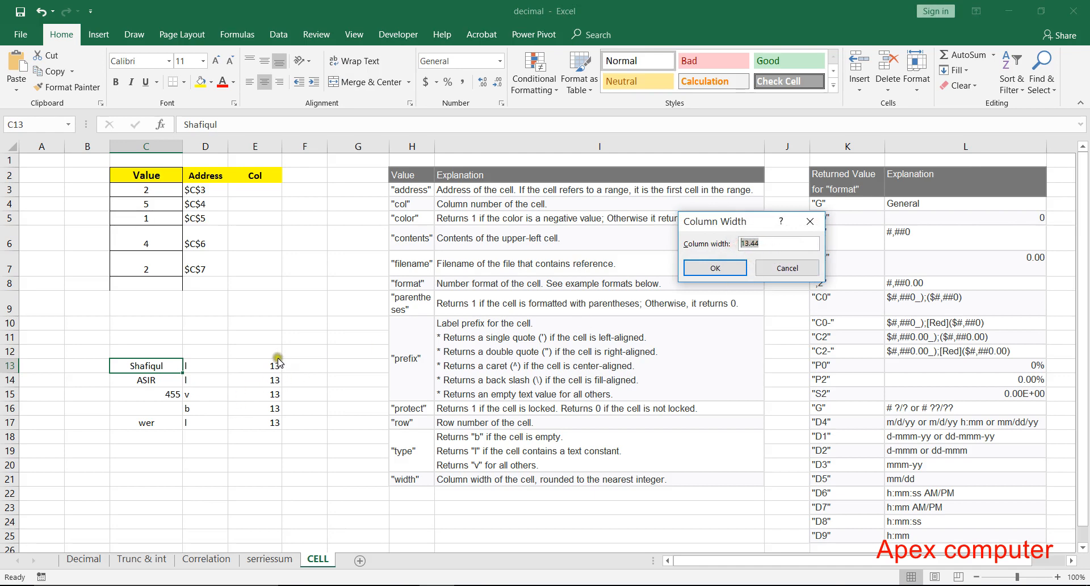
left_click(786, 269)
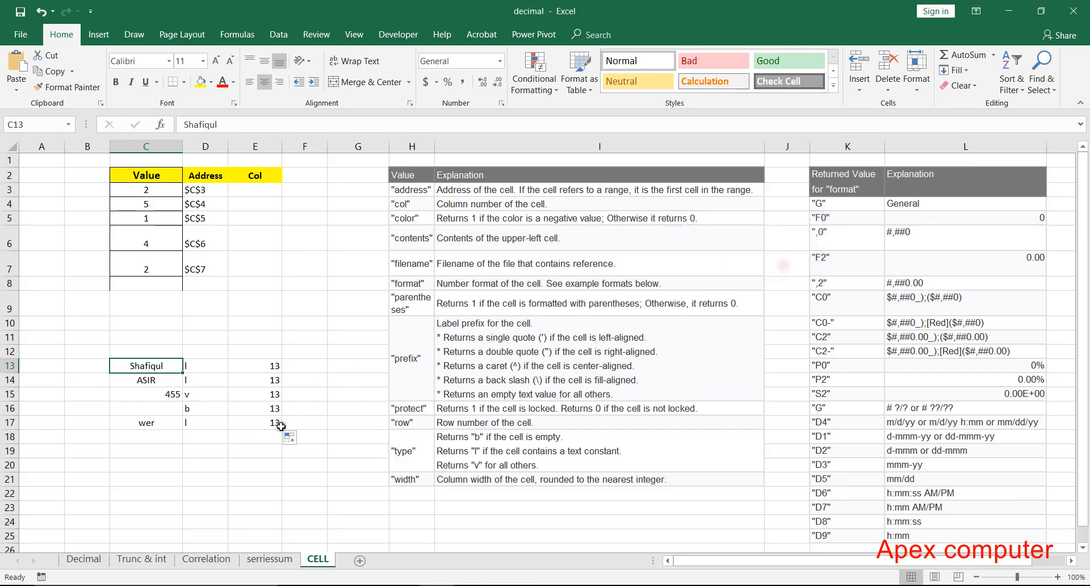
left_click(279, 366)
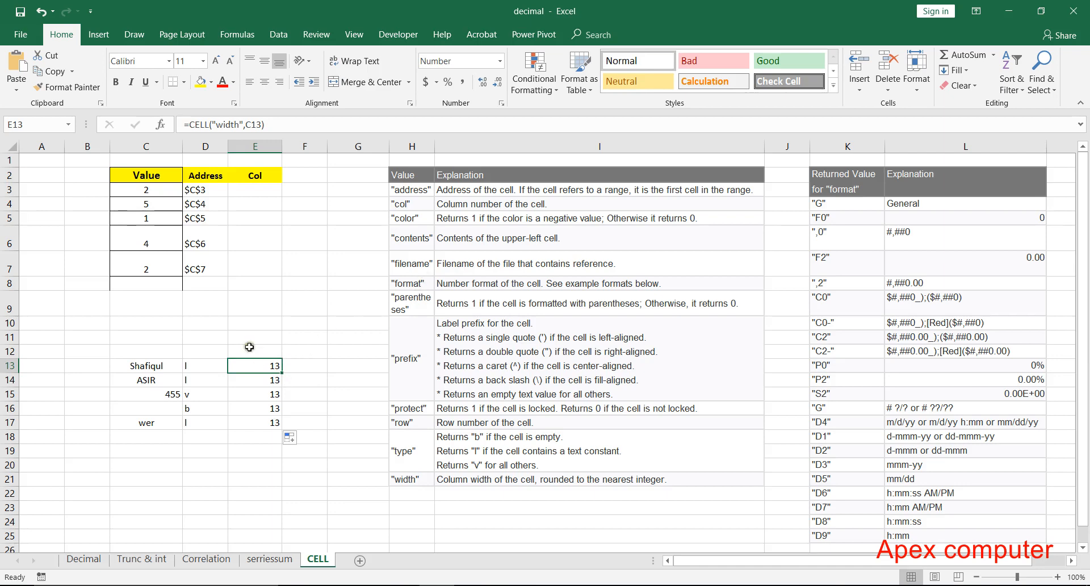
Clear the width formulas from E13:E17
left_click_drag(253, 365, 281, 425)
key("Delete")
left_click(281, 366)
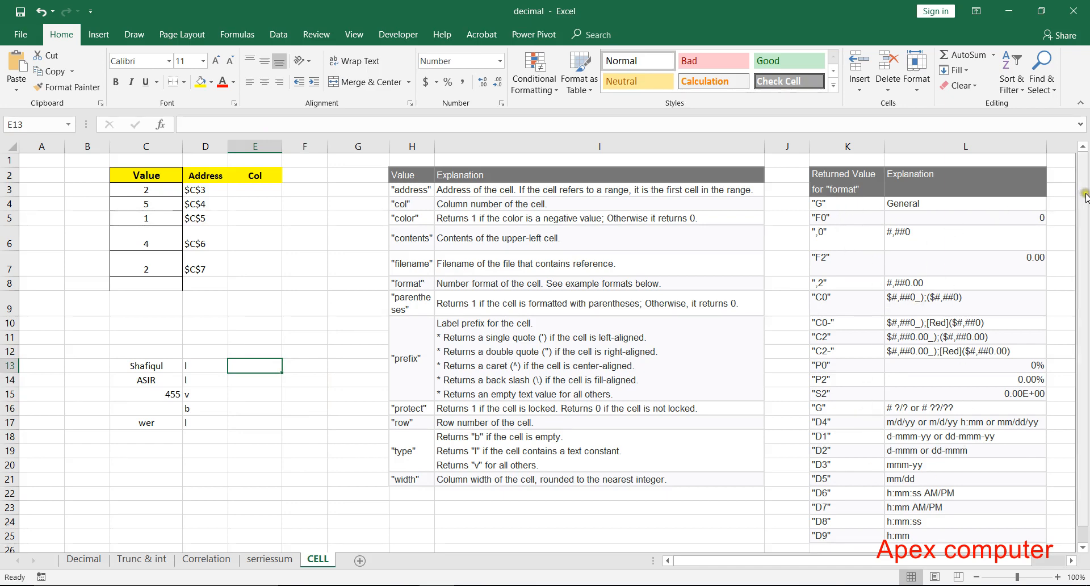
Enter =CELL("format",C13) in E13 and fill the formula down to E17
left_click_drag(1085, 196, 1085, 196)
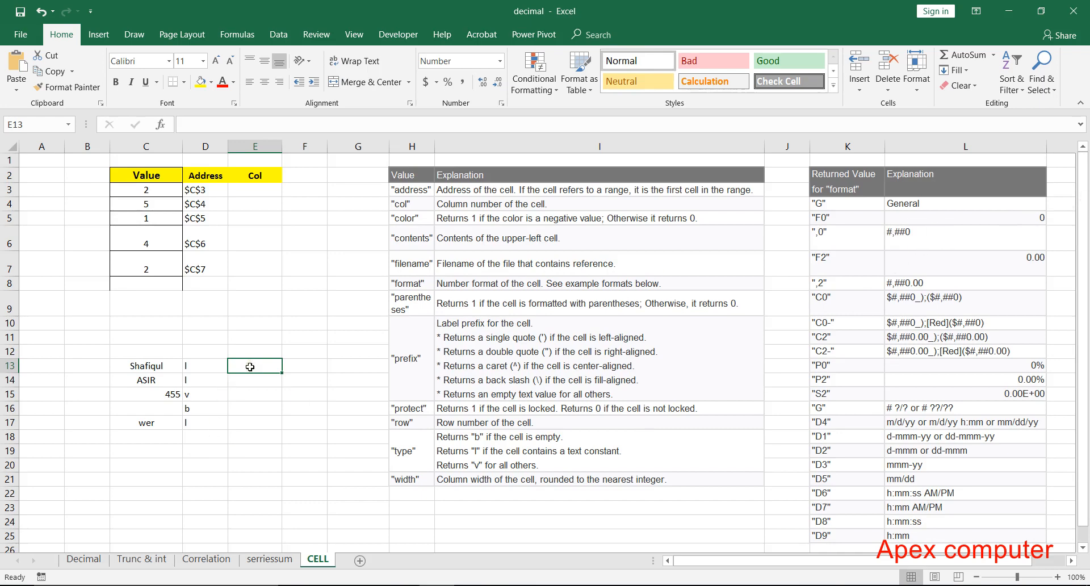
type("=cell")
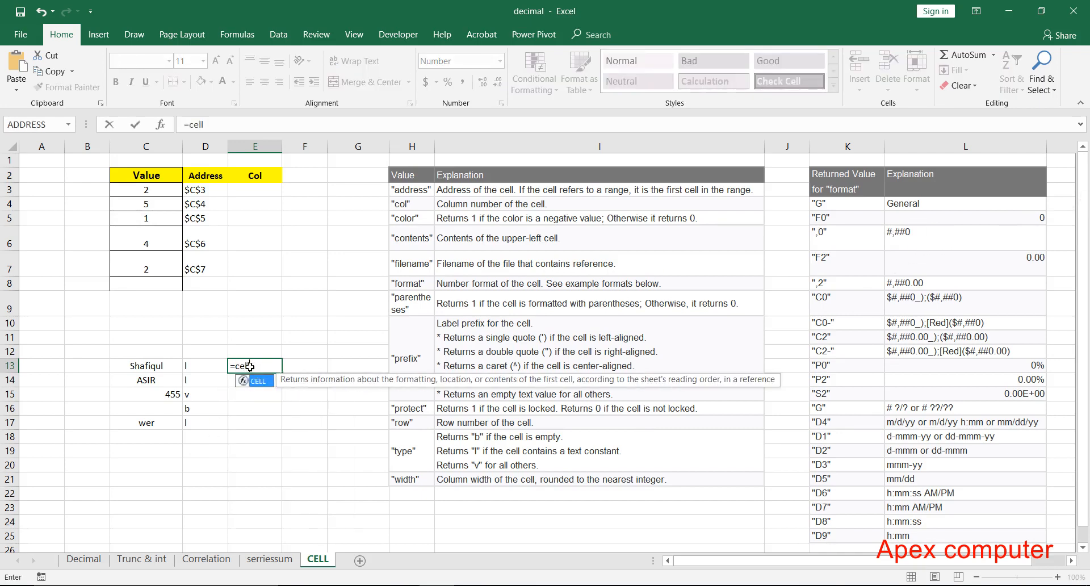
key("Tab")
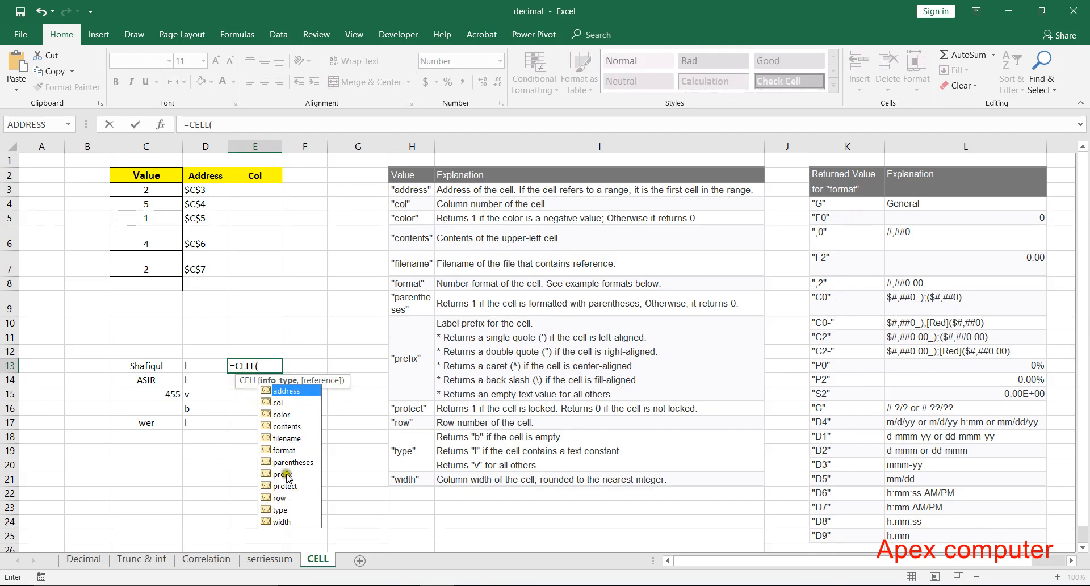
double_click(284, 451)
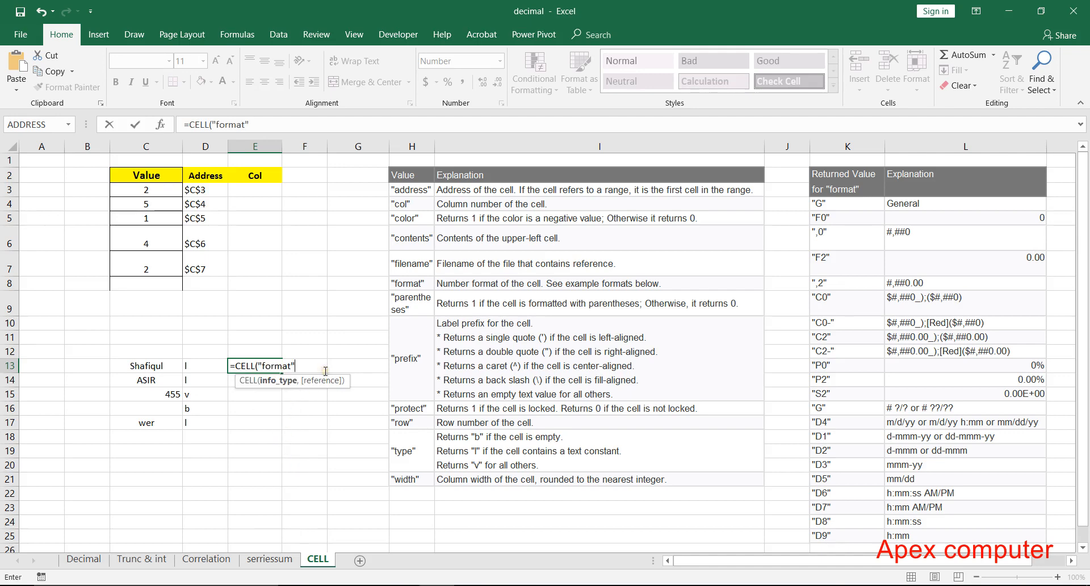
type(",")
left_click(150, 366)
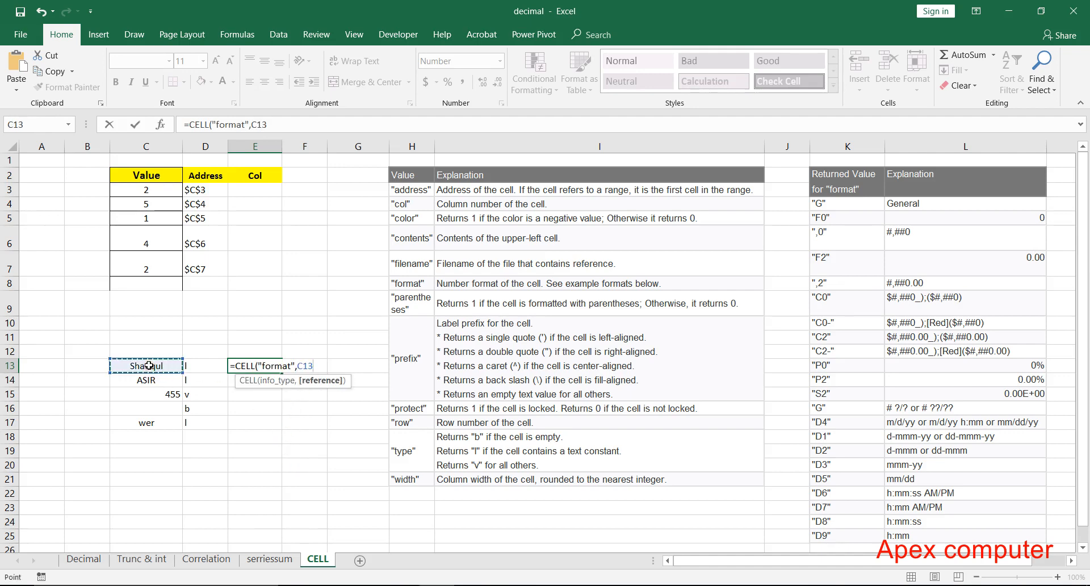
key("Return")
left_click(257, 367)
double_click(282, 374)
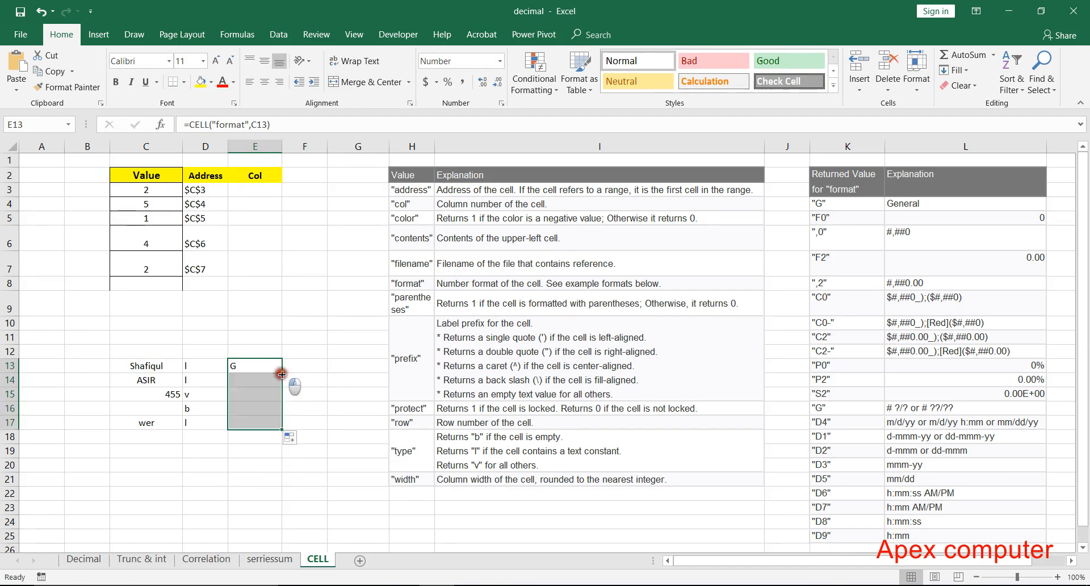
Compare the format formula results in column E with the "G" entry and its explanation in the format code table
left_click(256, 379)
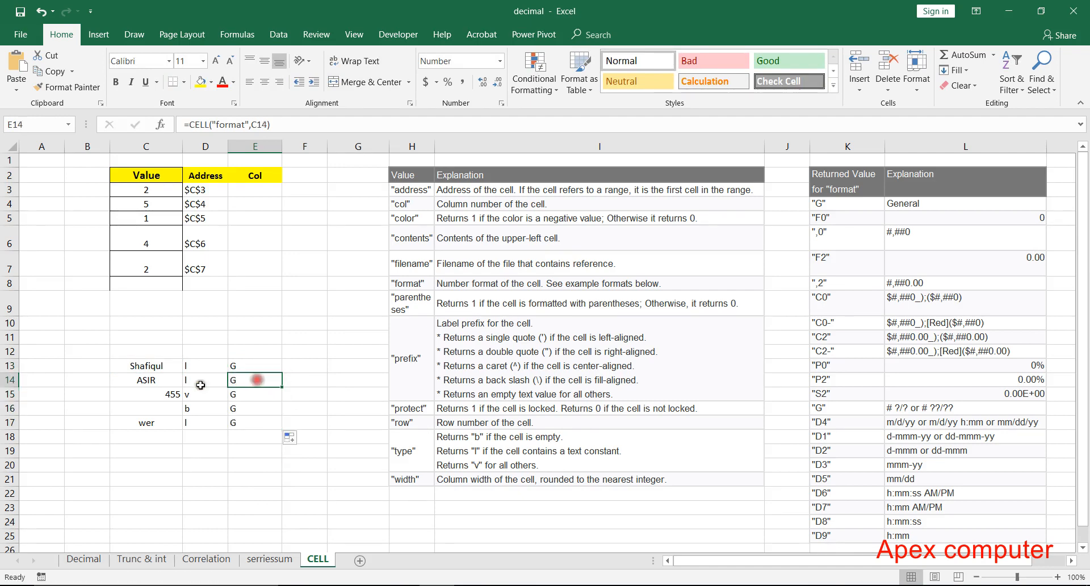
left_click(238, 366)
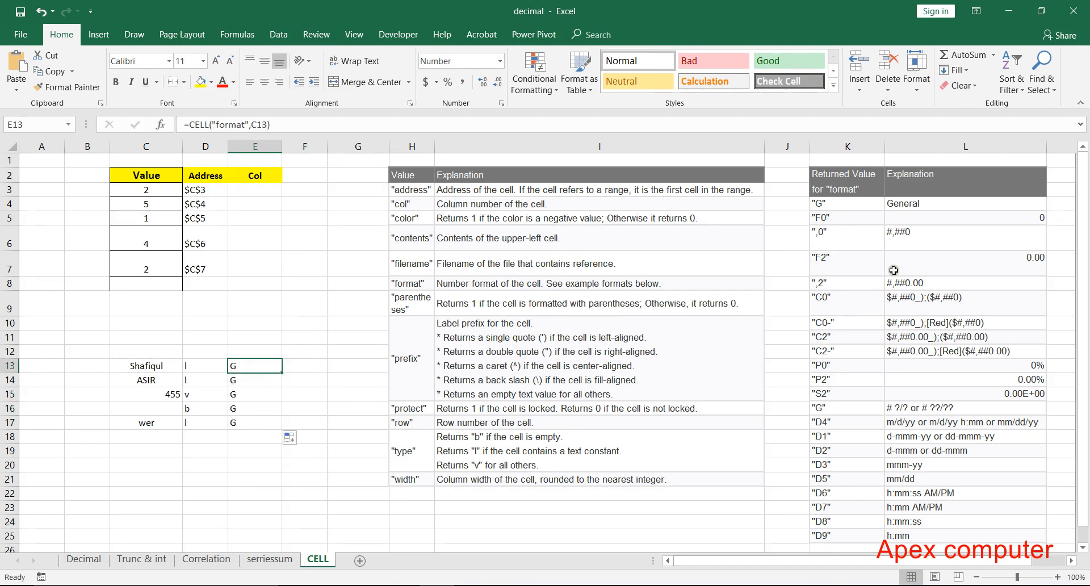
left_click(834, 205)
left_click(908, 211)
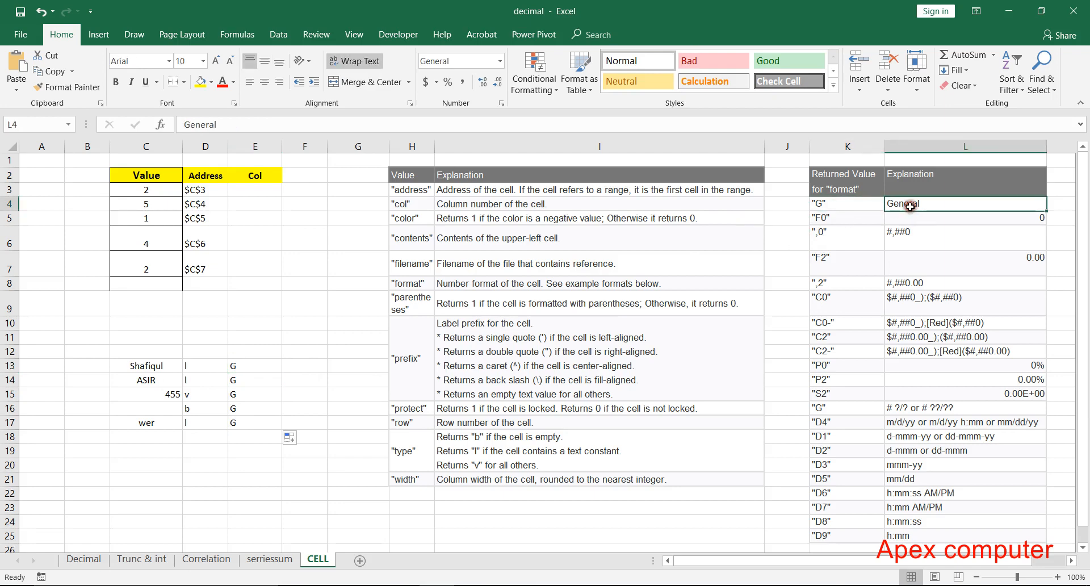
left_click(836, 205)
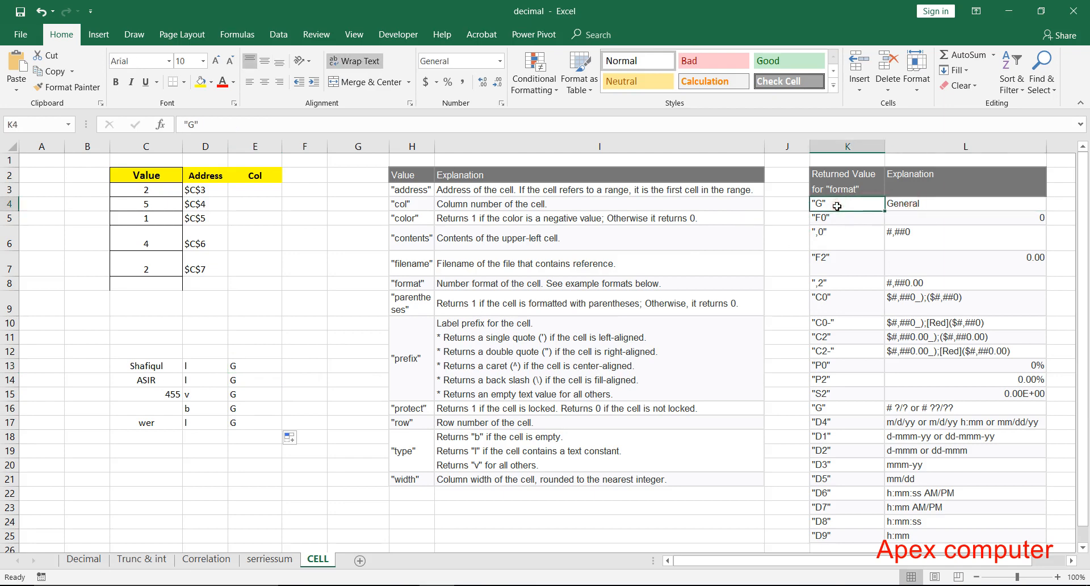
Display the number in C15 with two decimal places and recalculate the workbook to refresh the format formulas
left_click(166, 393)
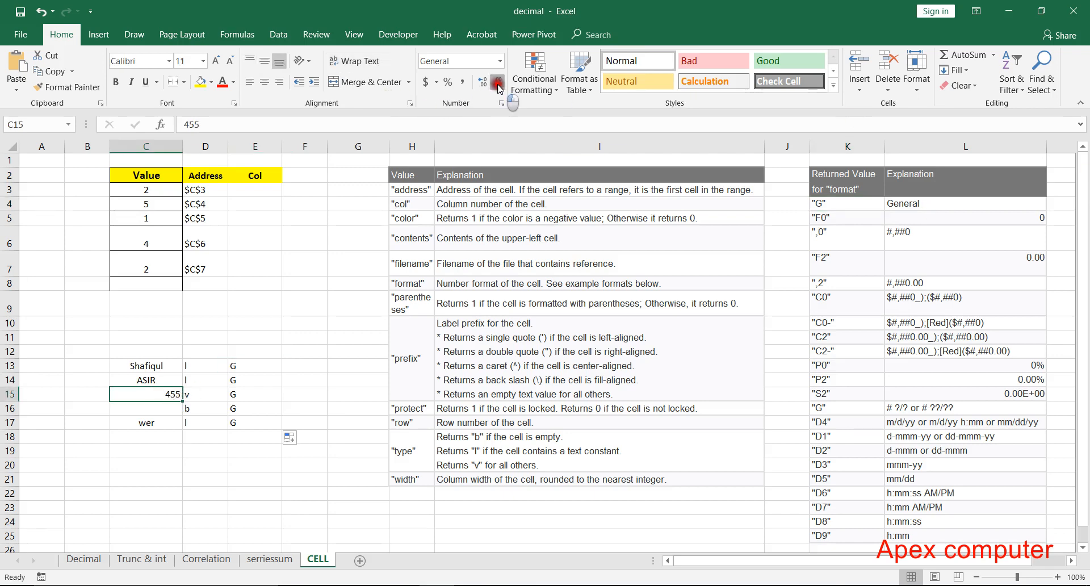
left_click(481, 84)
left_click(480, 84)
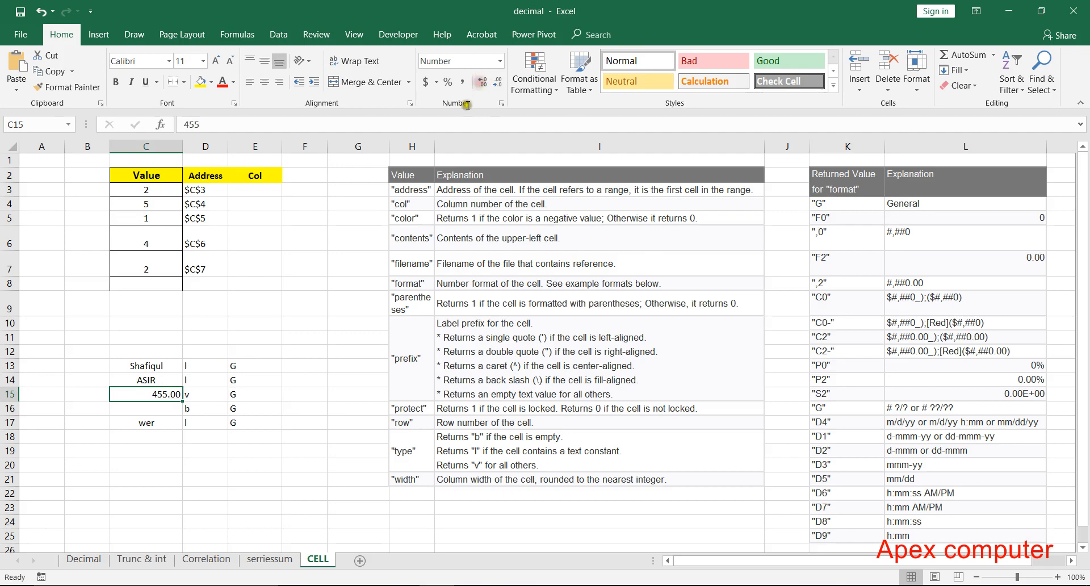
left_click(261, 325)
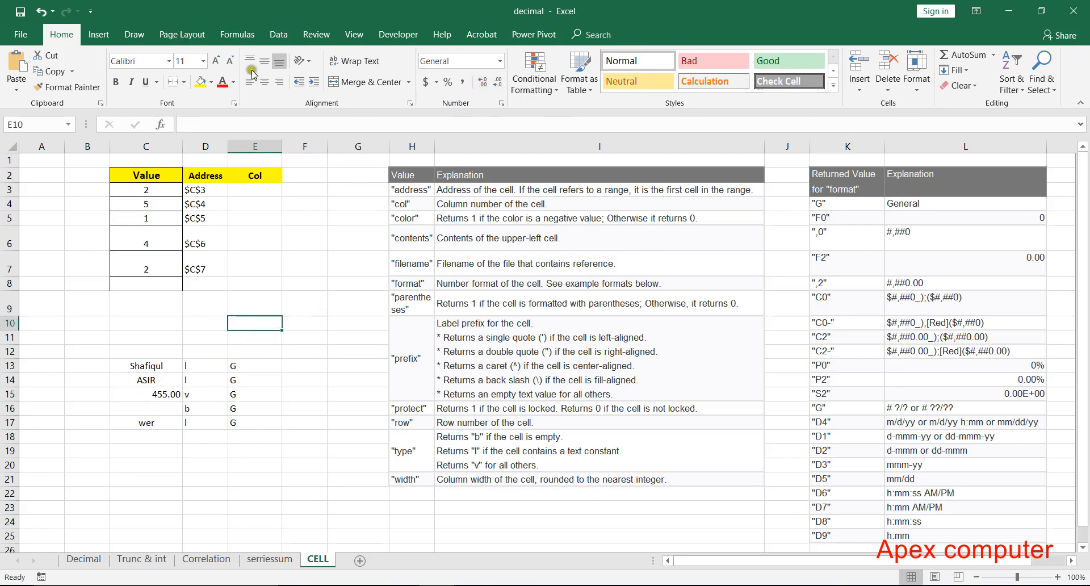
left_click(238, 34)
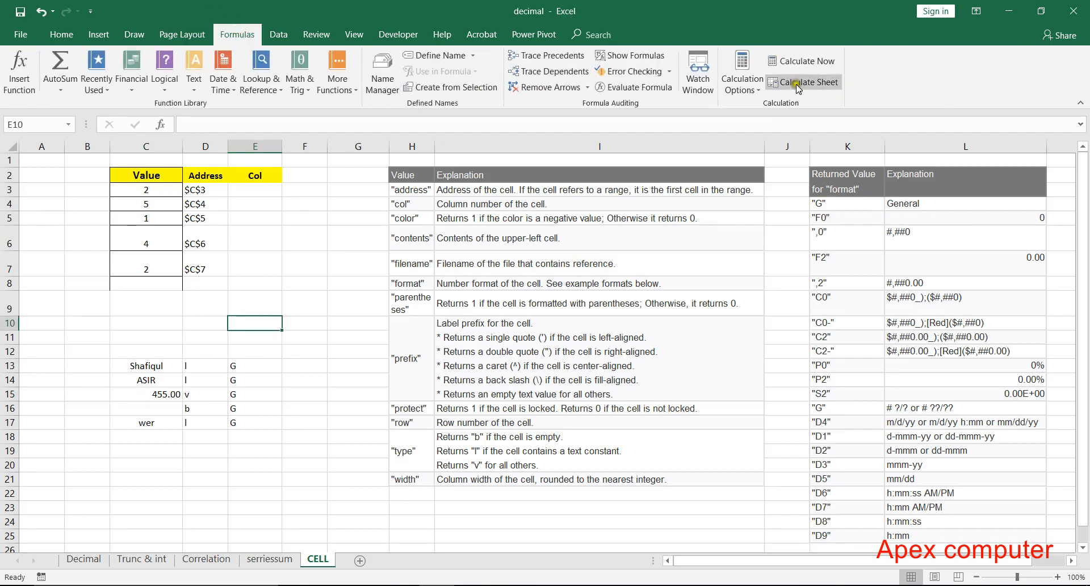
left_click(796, 65)
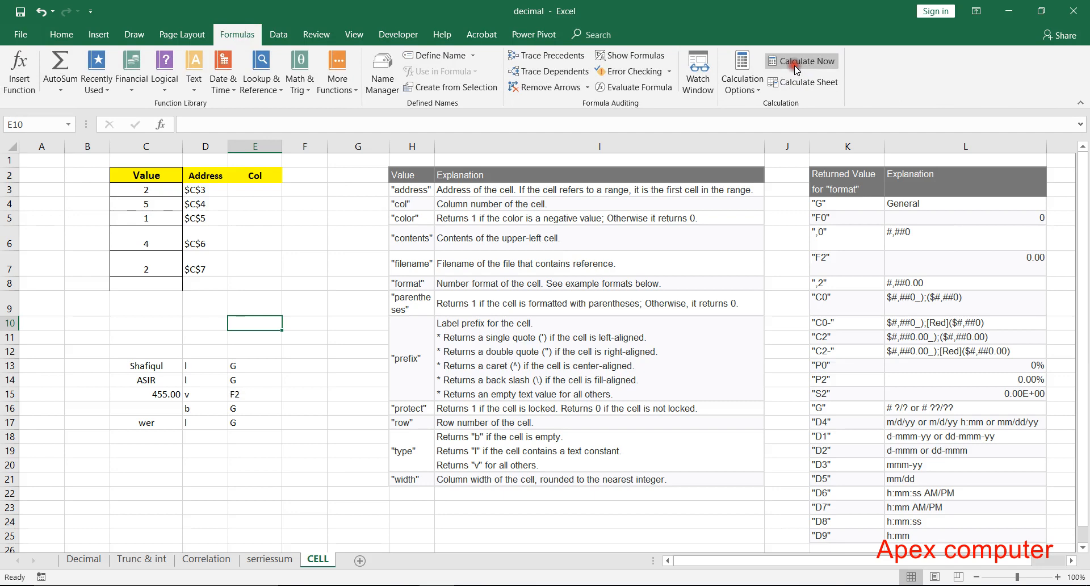
Compare the format formula result in E15 with the matching entry in the format code table
left_click(236, 393)
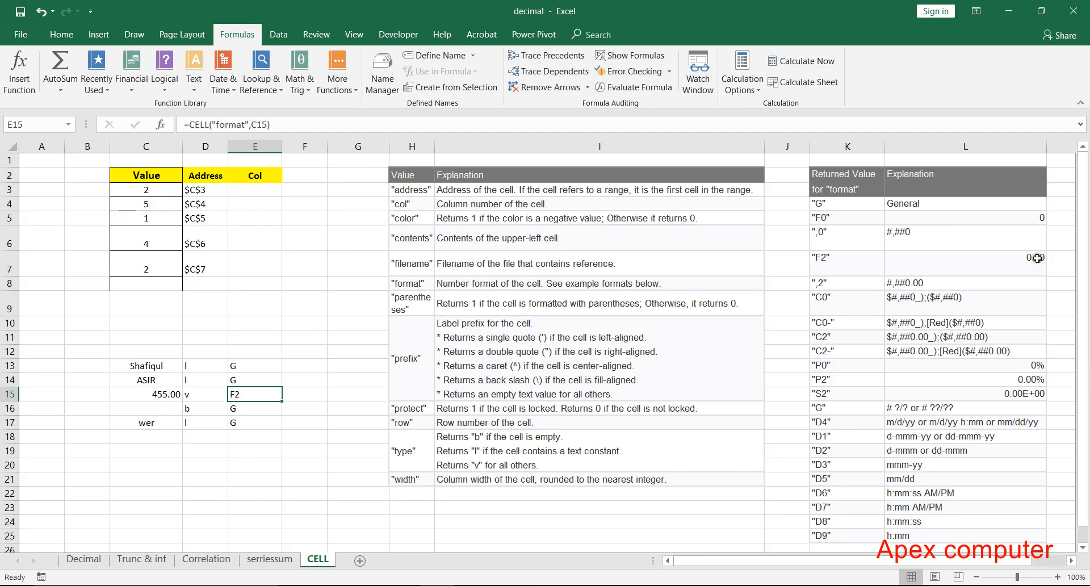
left_click(837, 260)
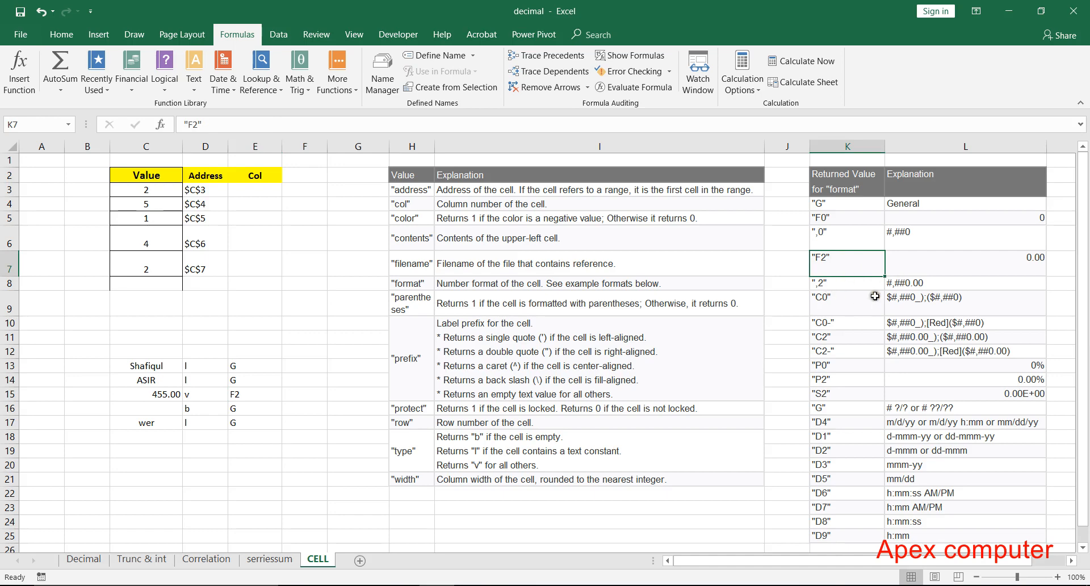
left_click(153, 451)
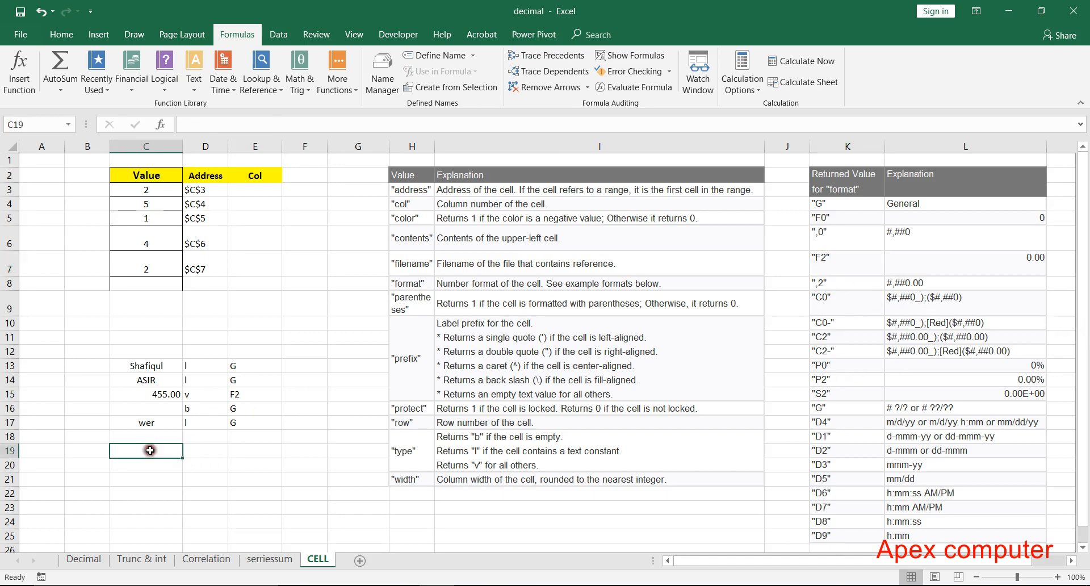
left_click(169, 437)
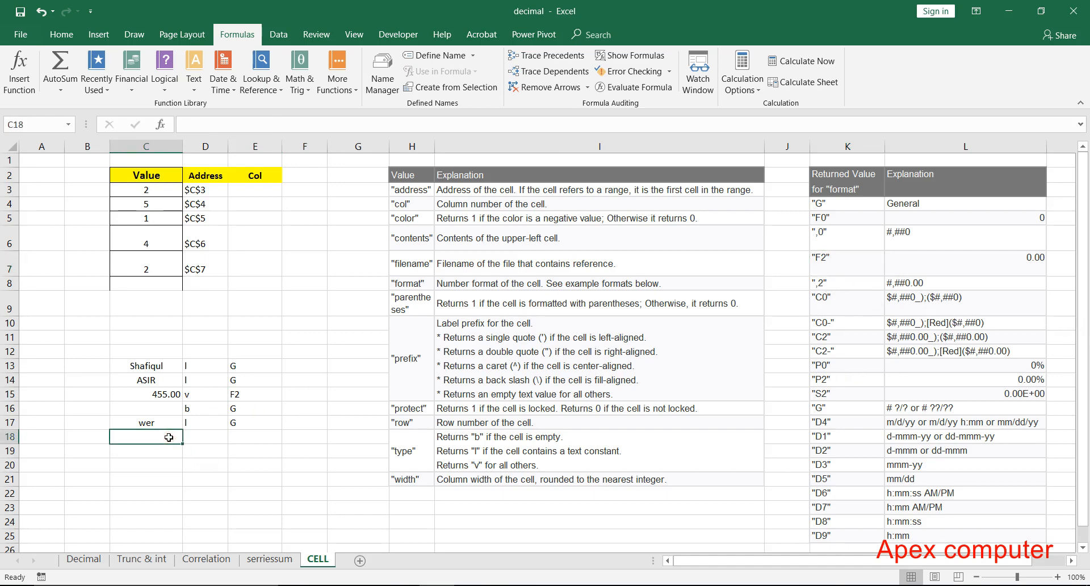
Enter the date 12/11/2019 in C18 and fill the format formula from E17 down to E18
type("12/11/2019")
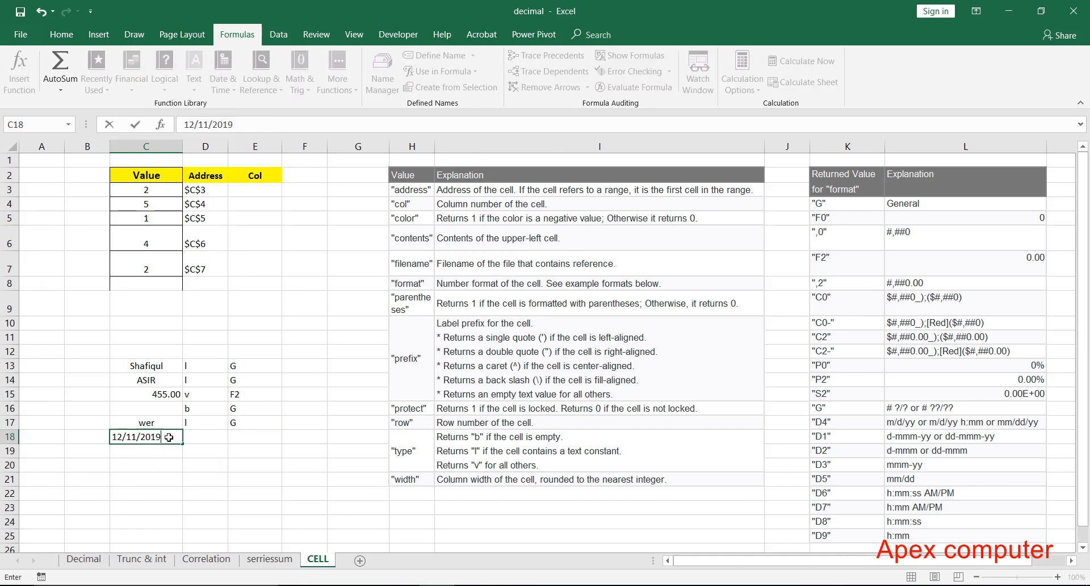
key("Return")
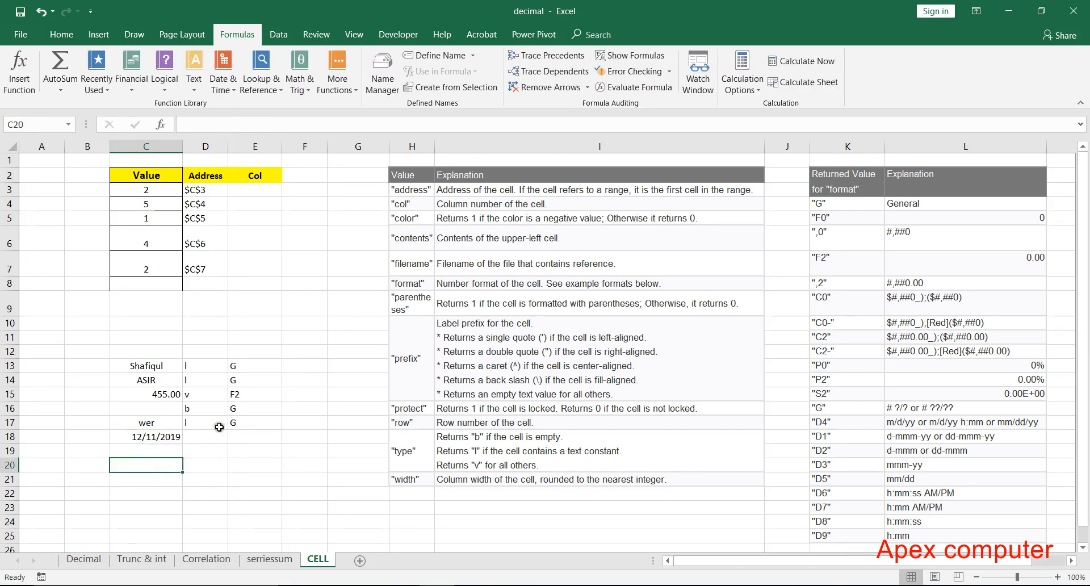
left_click(238, 423)
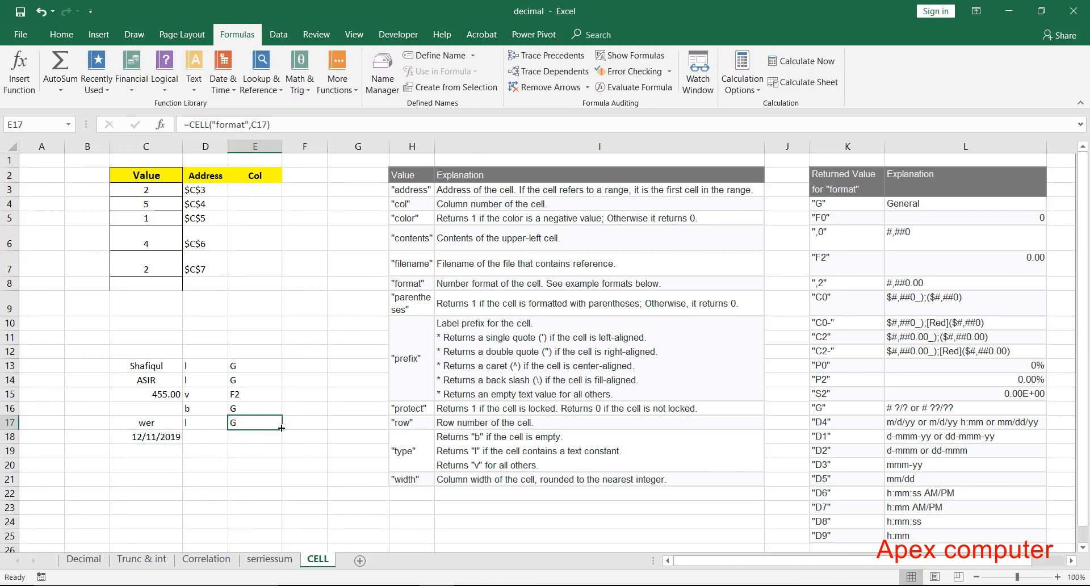
left_click_drag(282, 427, 283, 444)
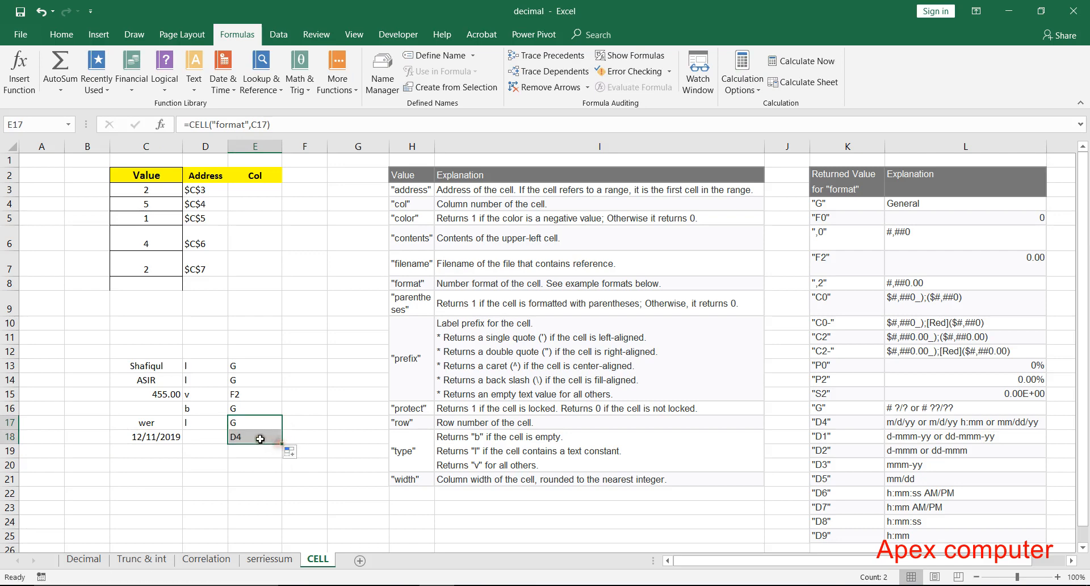
left_click(258, 437)
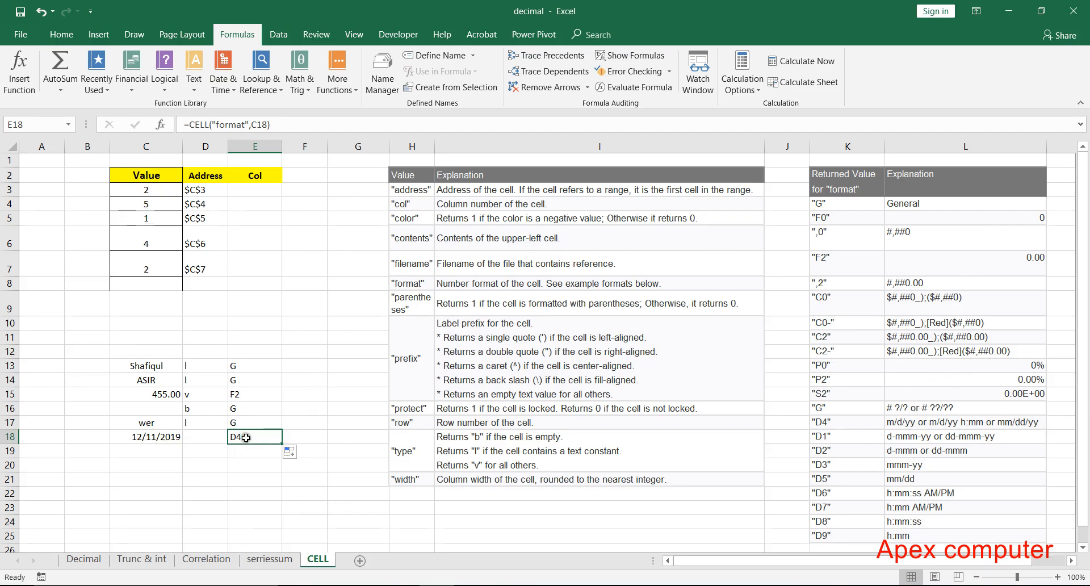
Apply the custom number format d/yyyy to the date in C18 and refresh the format formula in E18
left_click(152, 438)
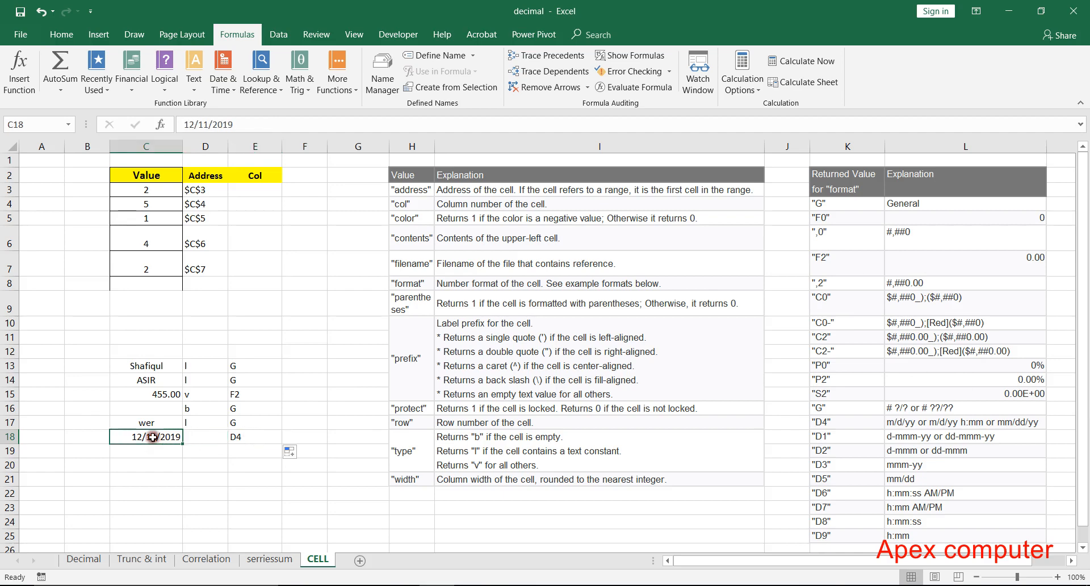
left_click(61, 34)
left_click(502, 102)
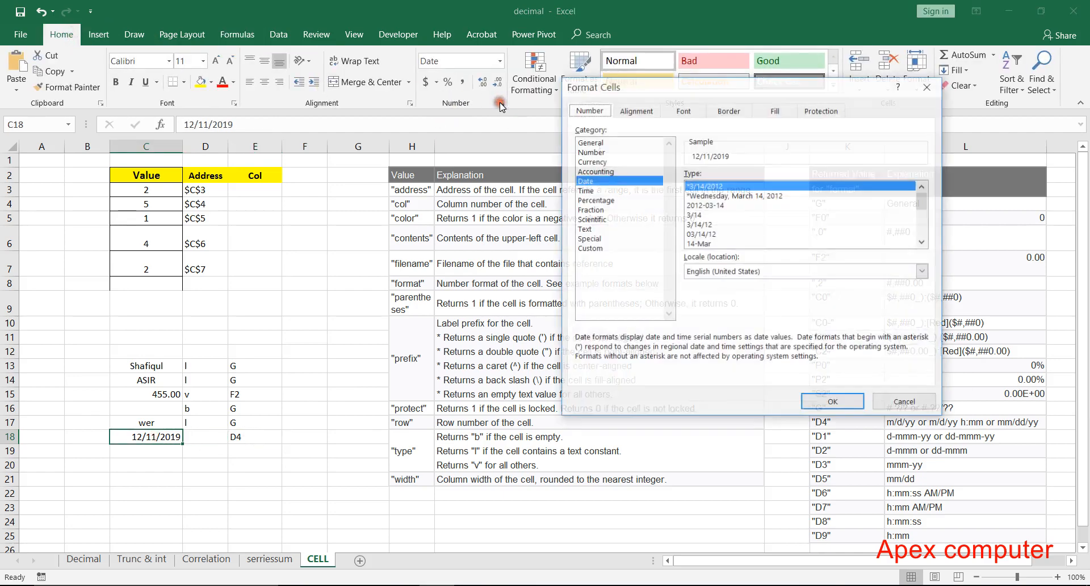
left_click(593, 248)
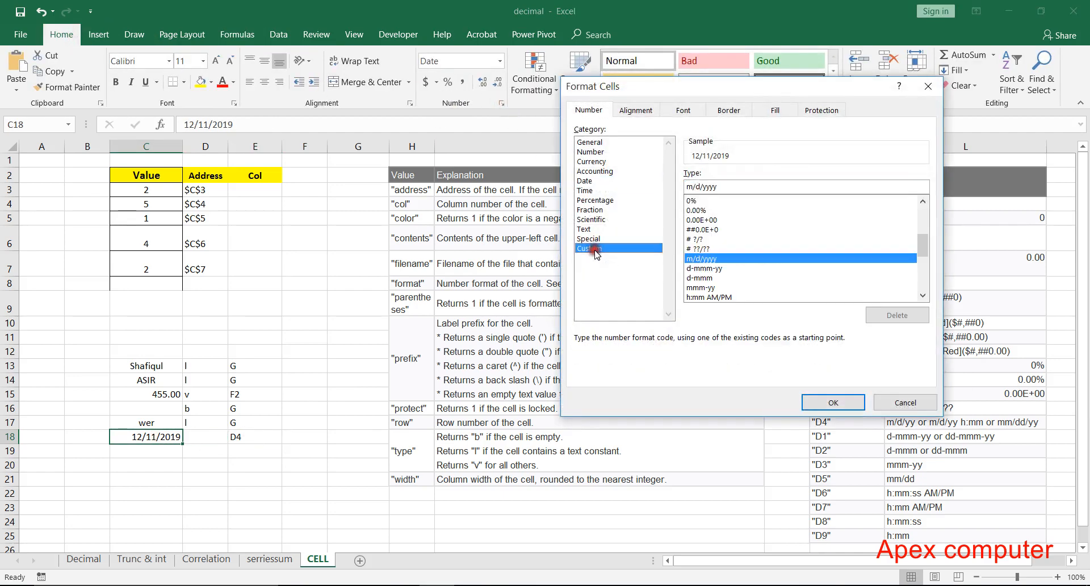
left_click(686, 186)
key("Delete")
key("Delete")
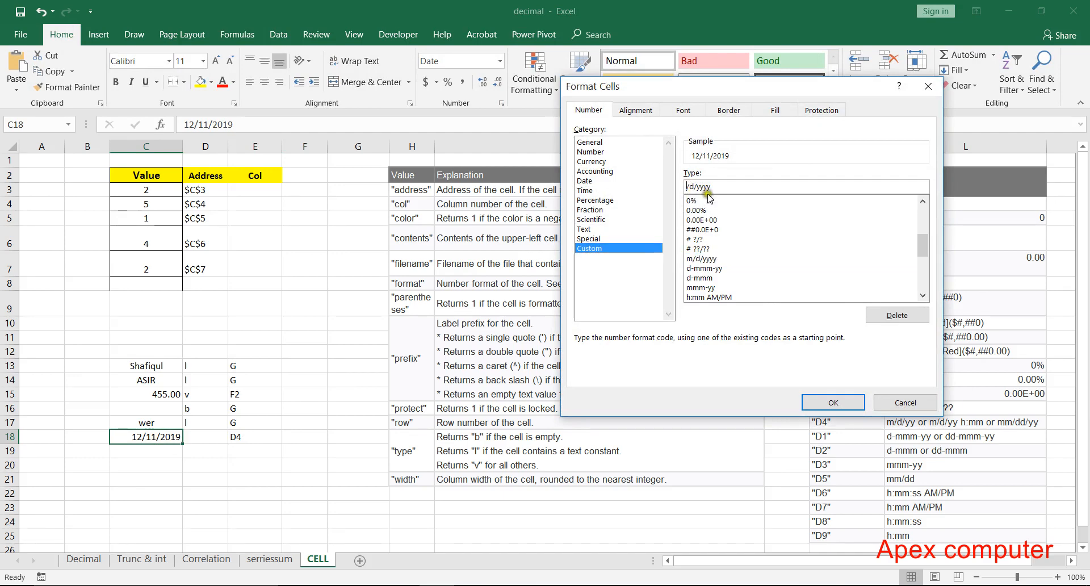
left_click(833, 402)
left_click(215, 437)
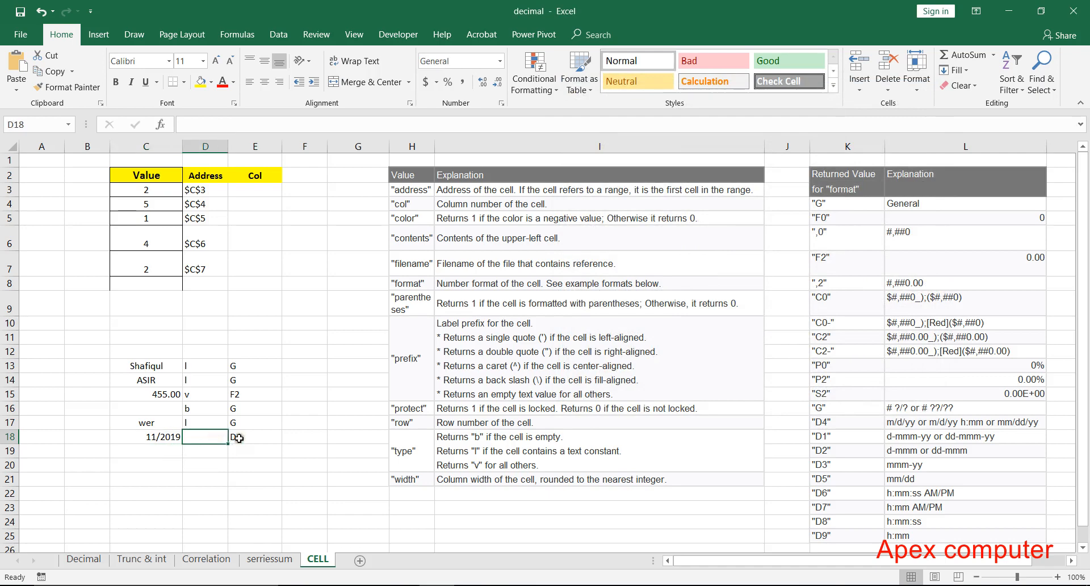
left_click(238, 438)
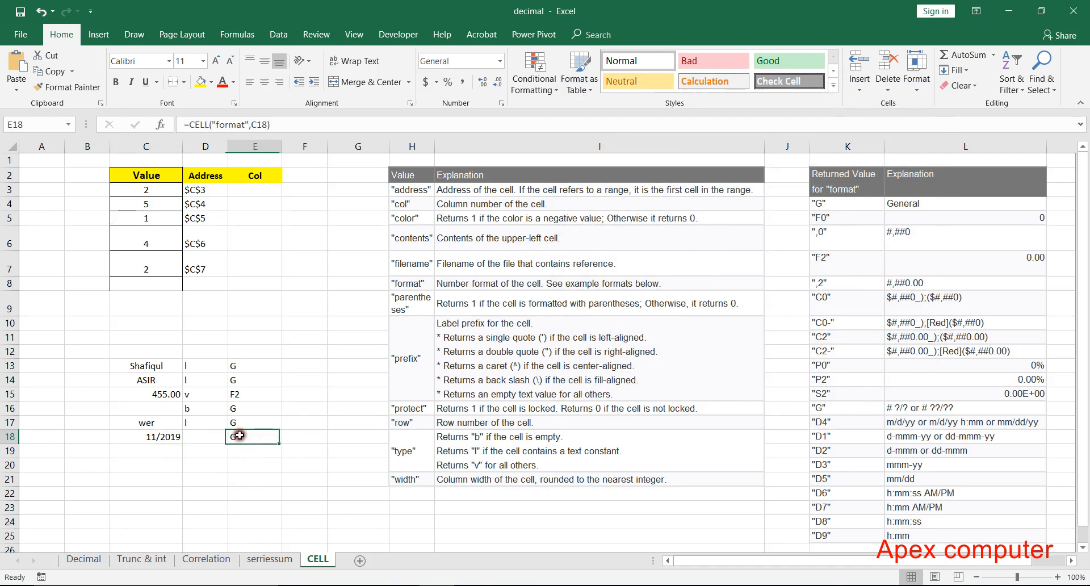
Apply the custom number format mmm/yyyy to the date in C18 and refresh the format formula in E18
left_click(173, 440)
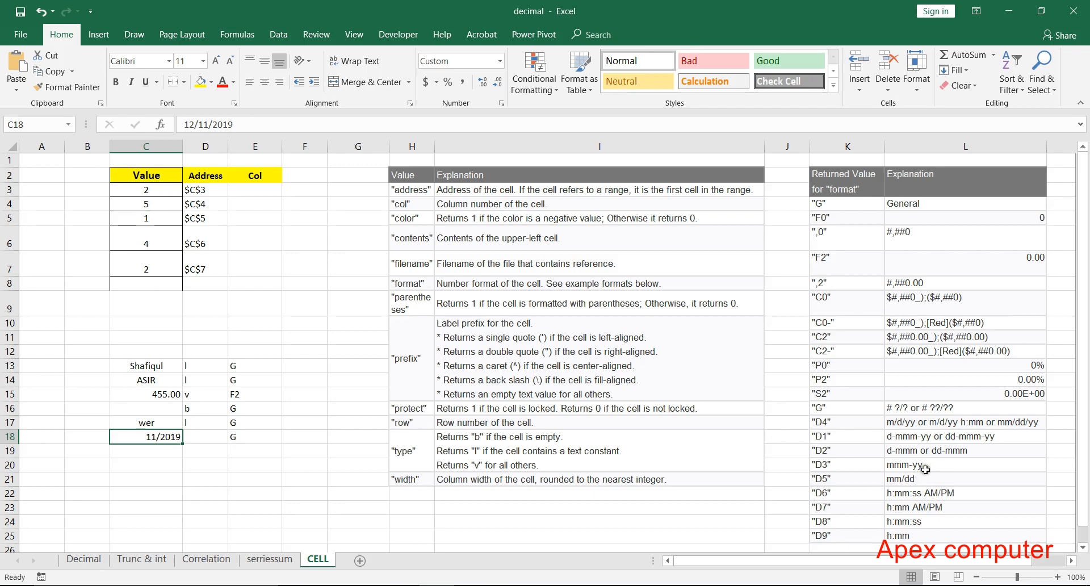
left_click(503, 104)
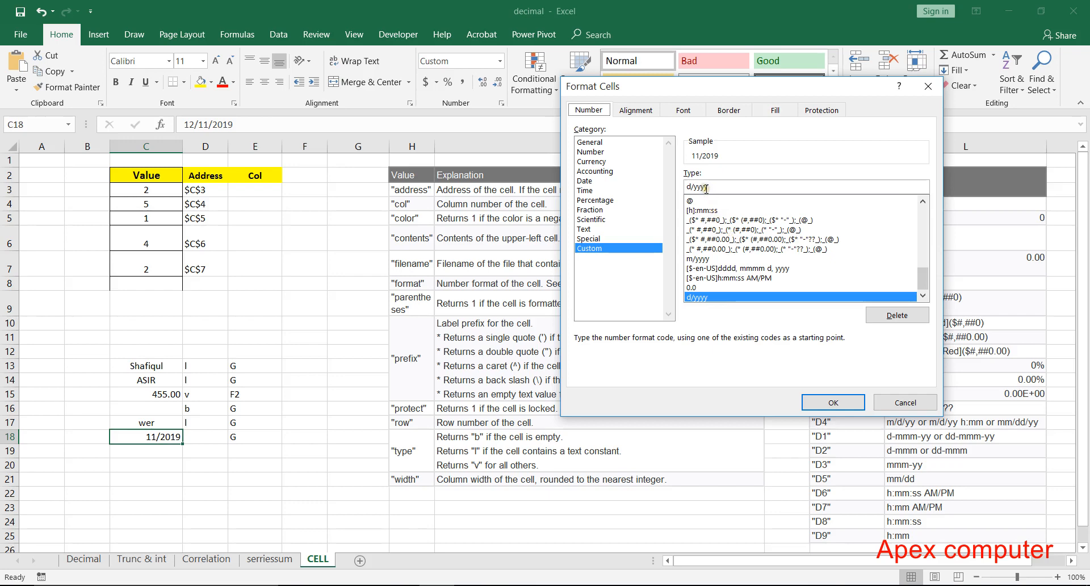
left_click_drag(717, 189, 666, 186)
type("mmm")
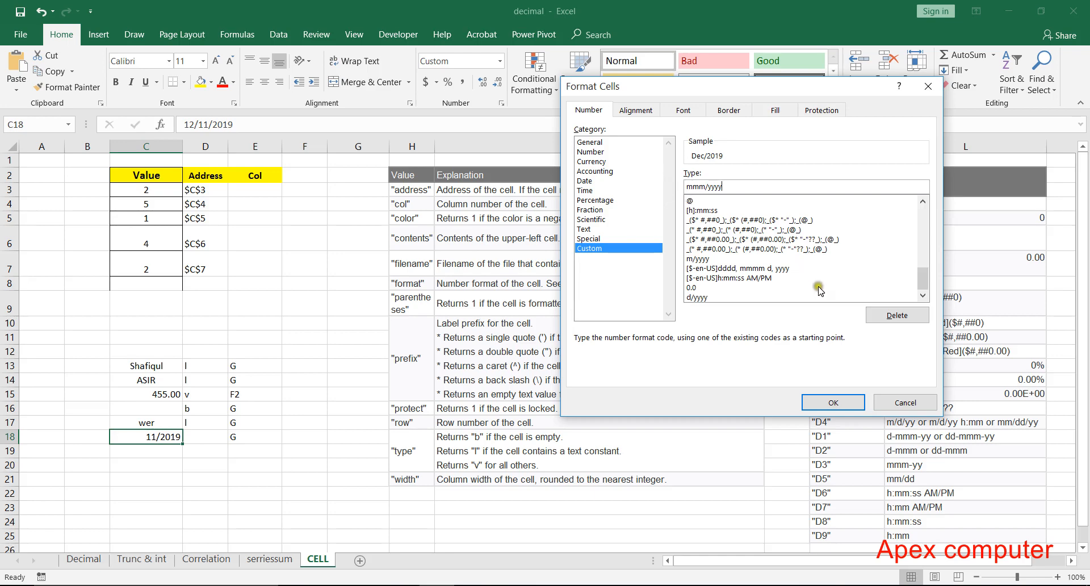
left_click(833, 402)
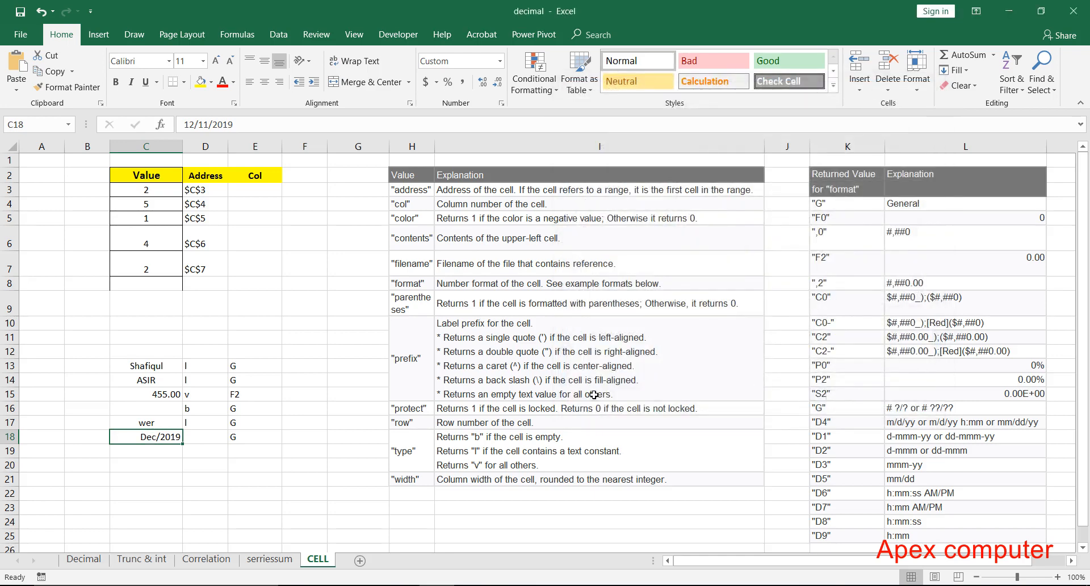
left_click(247, 441)
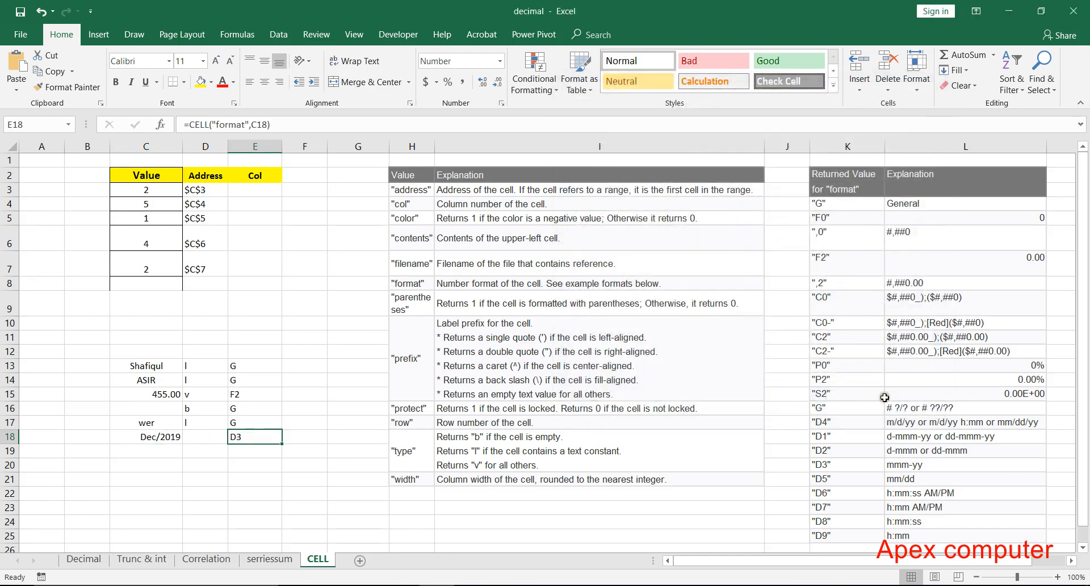
Compare the format formula result in E18 and the date in C18 with the mmm-yy entry in the format code table
left_click(907, 465)
left_click(169, 439)
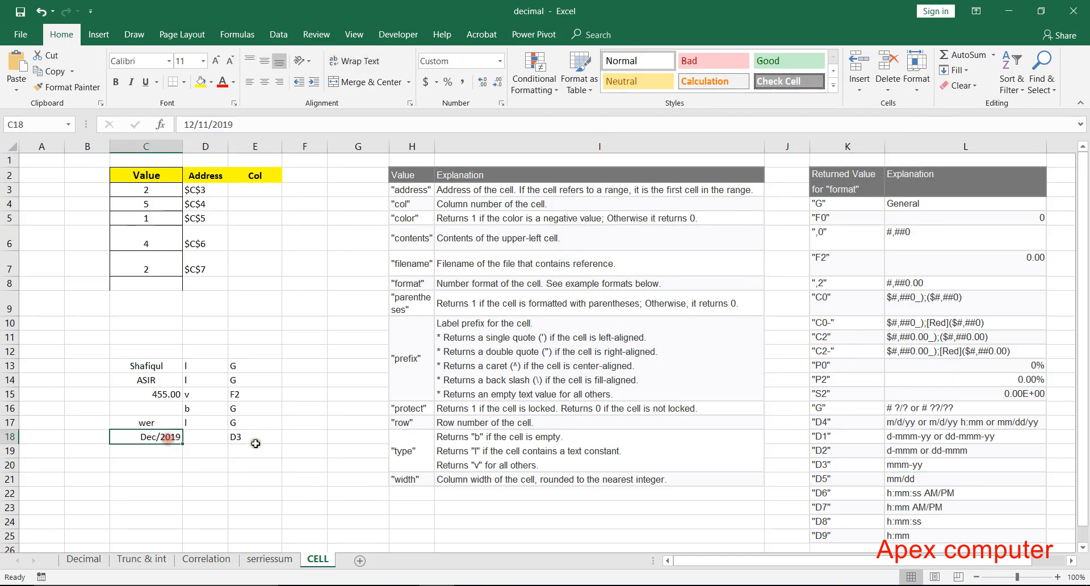
left_click(252, 438)
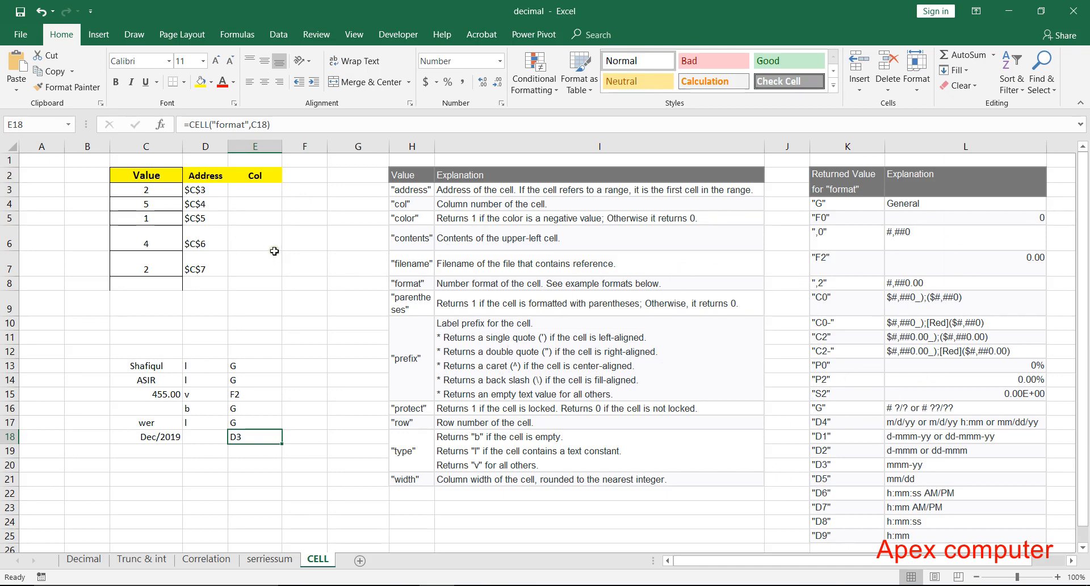
left_click(268, 296)
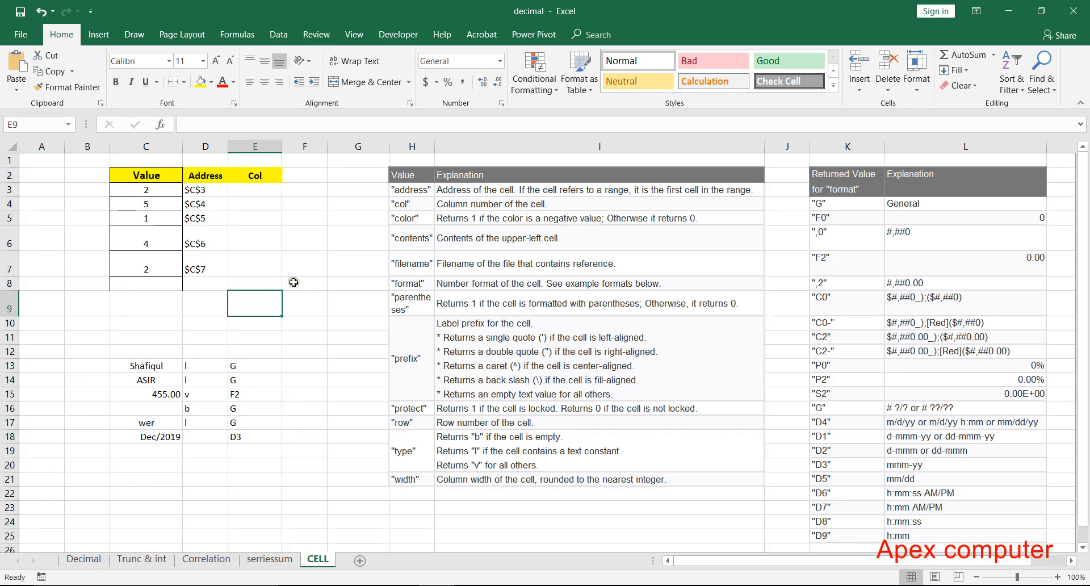